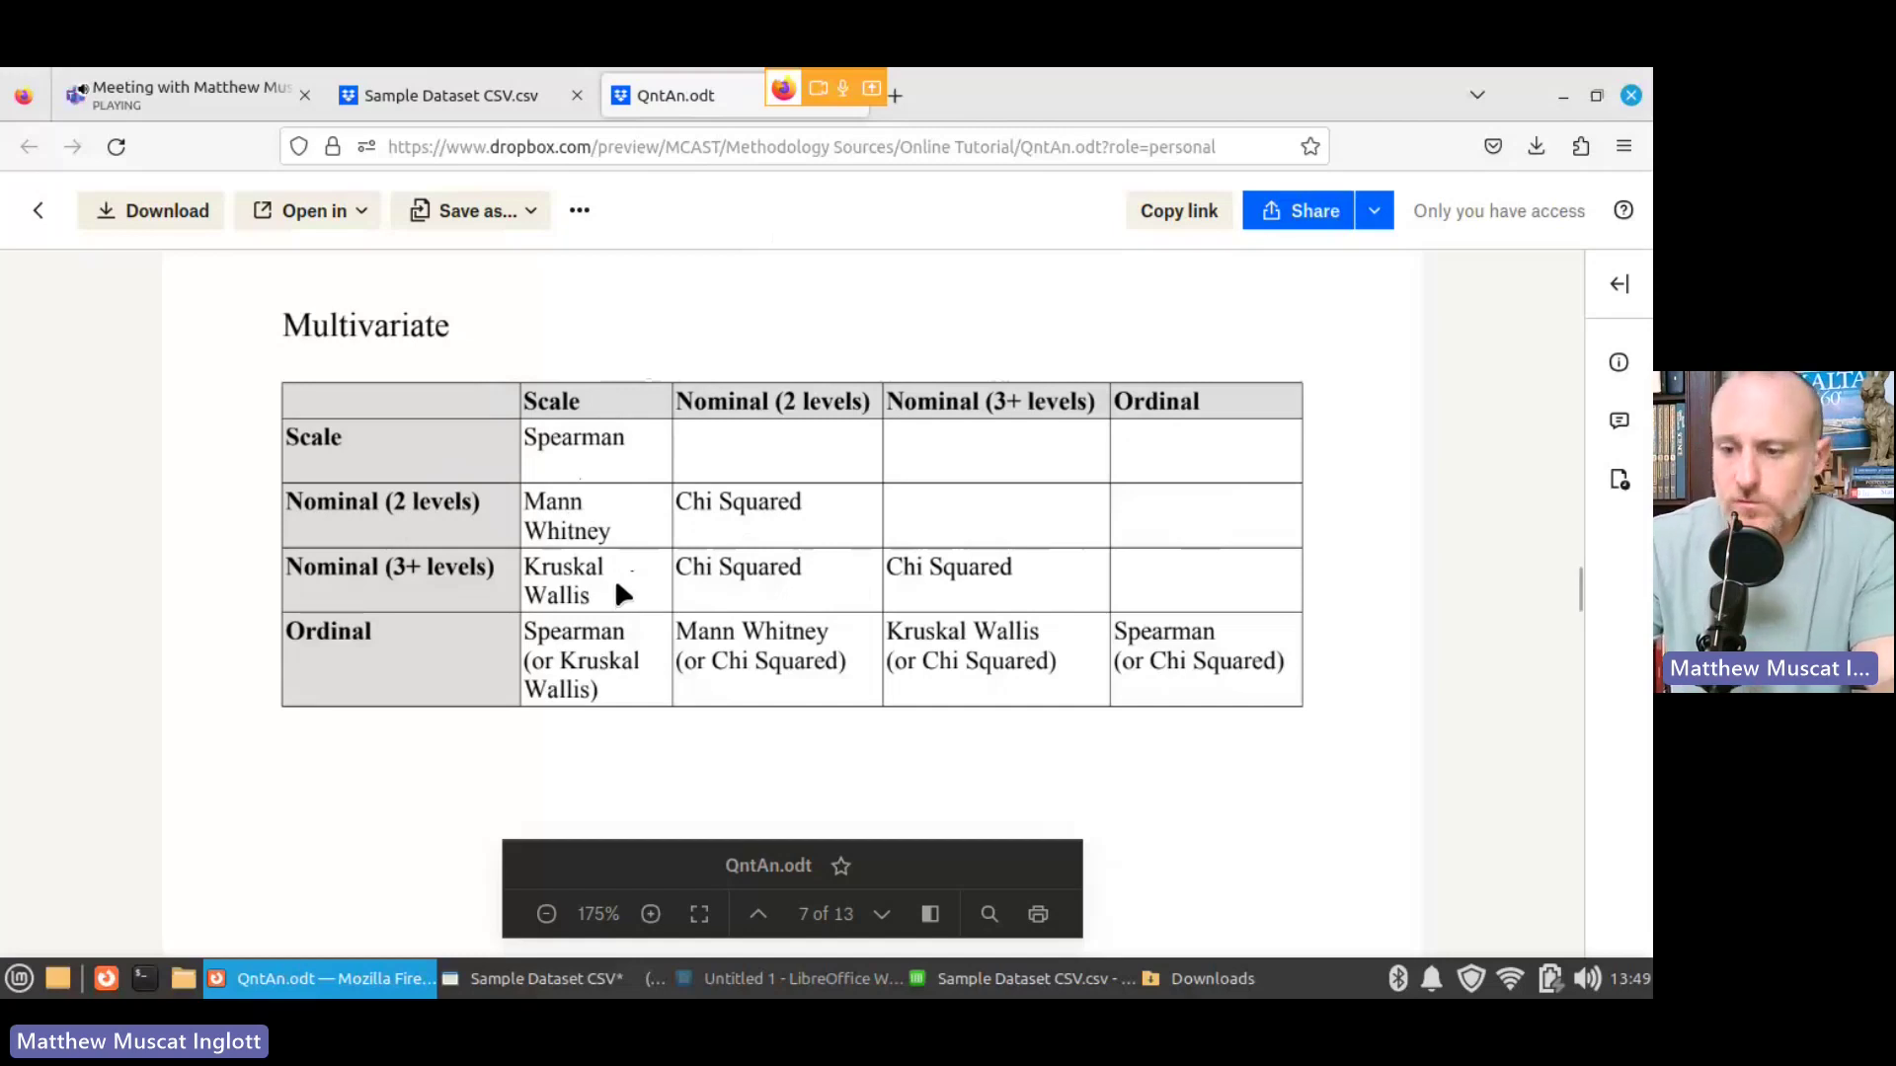
# Step: Switch to the JASP dataset and set the Mark Overall variable's measurement level to Scale
pyautogui.hotkey('alt', 'Tab')
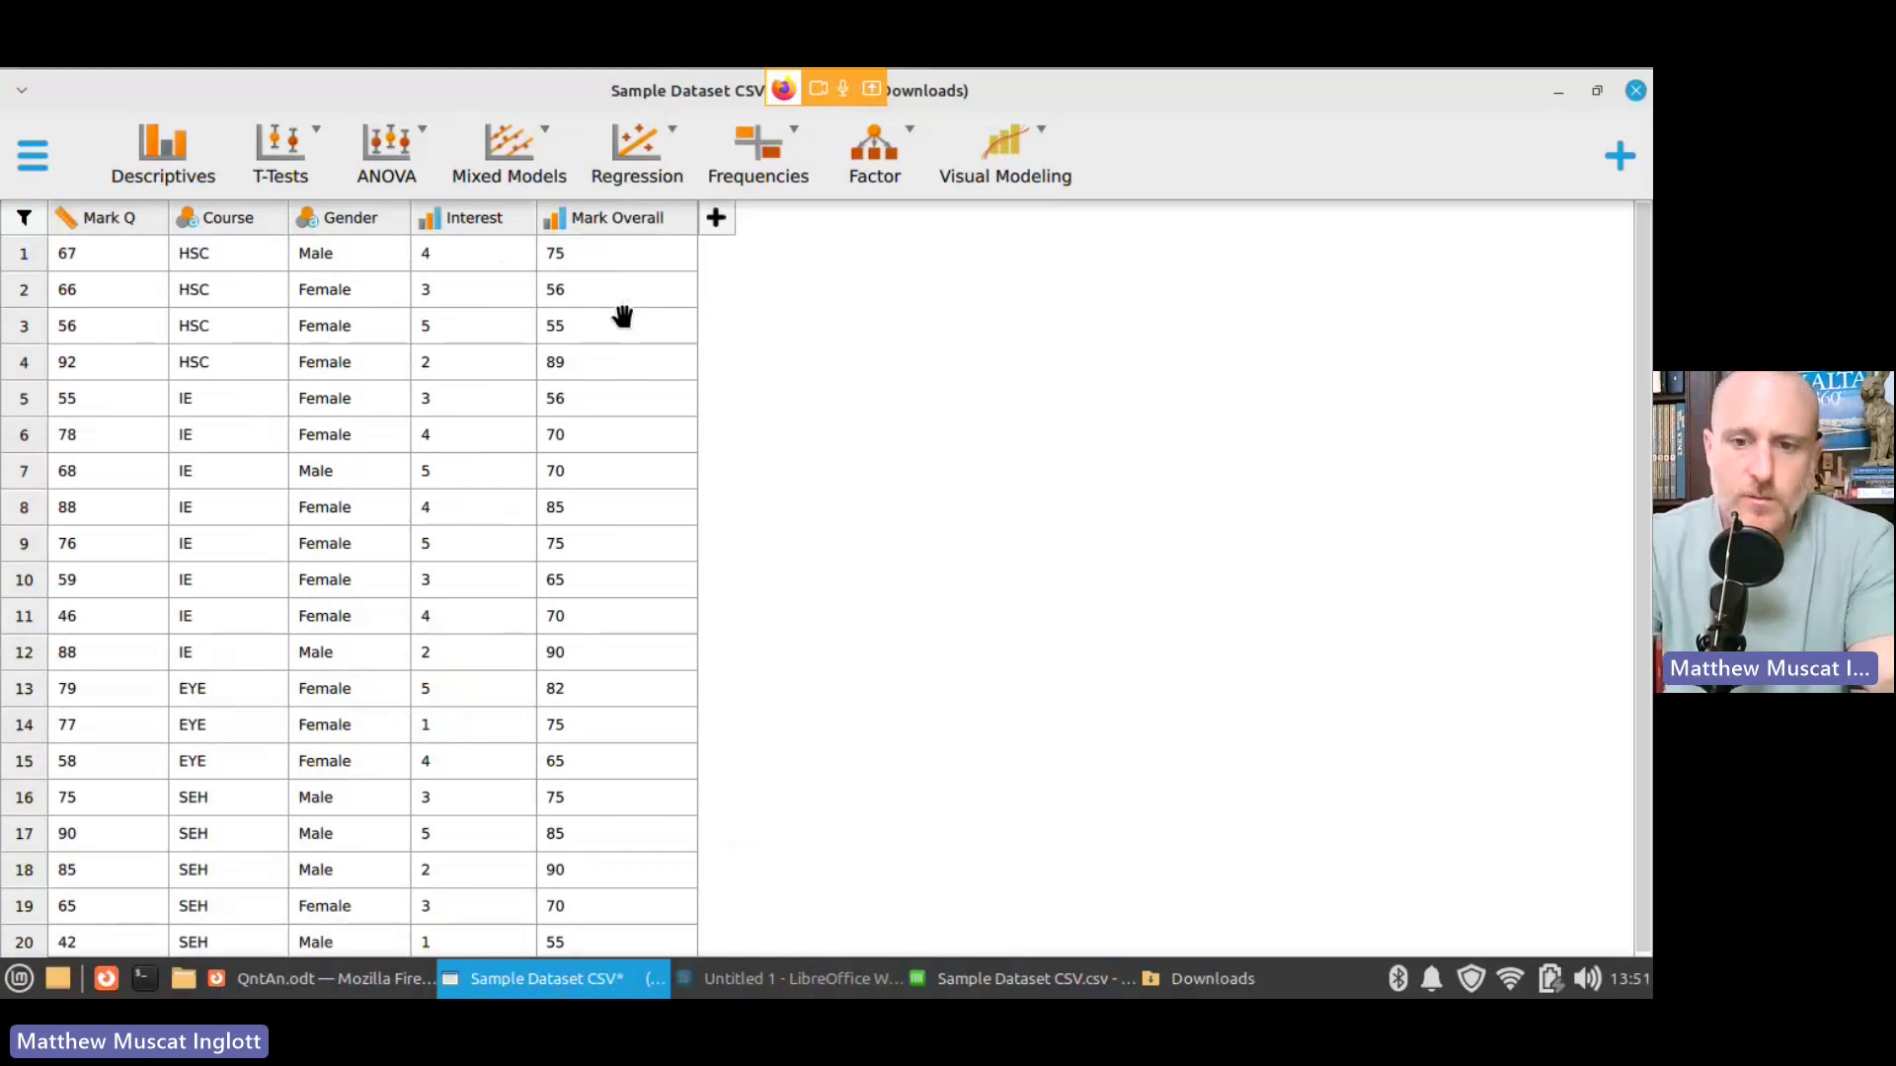
pyautogui.click(559, 221)
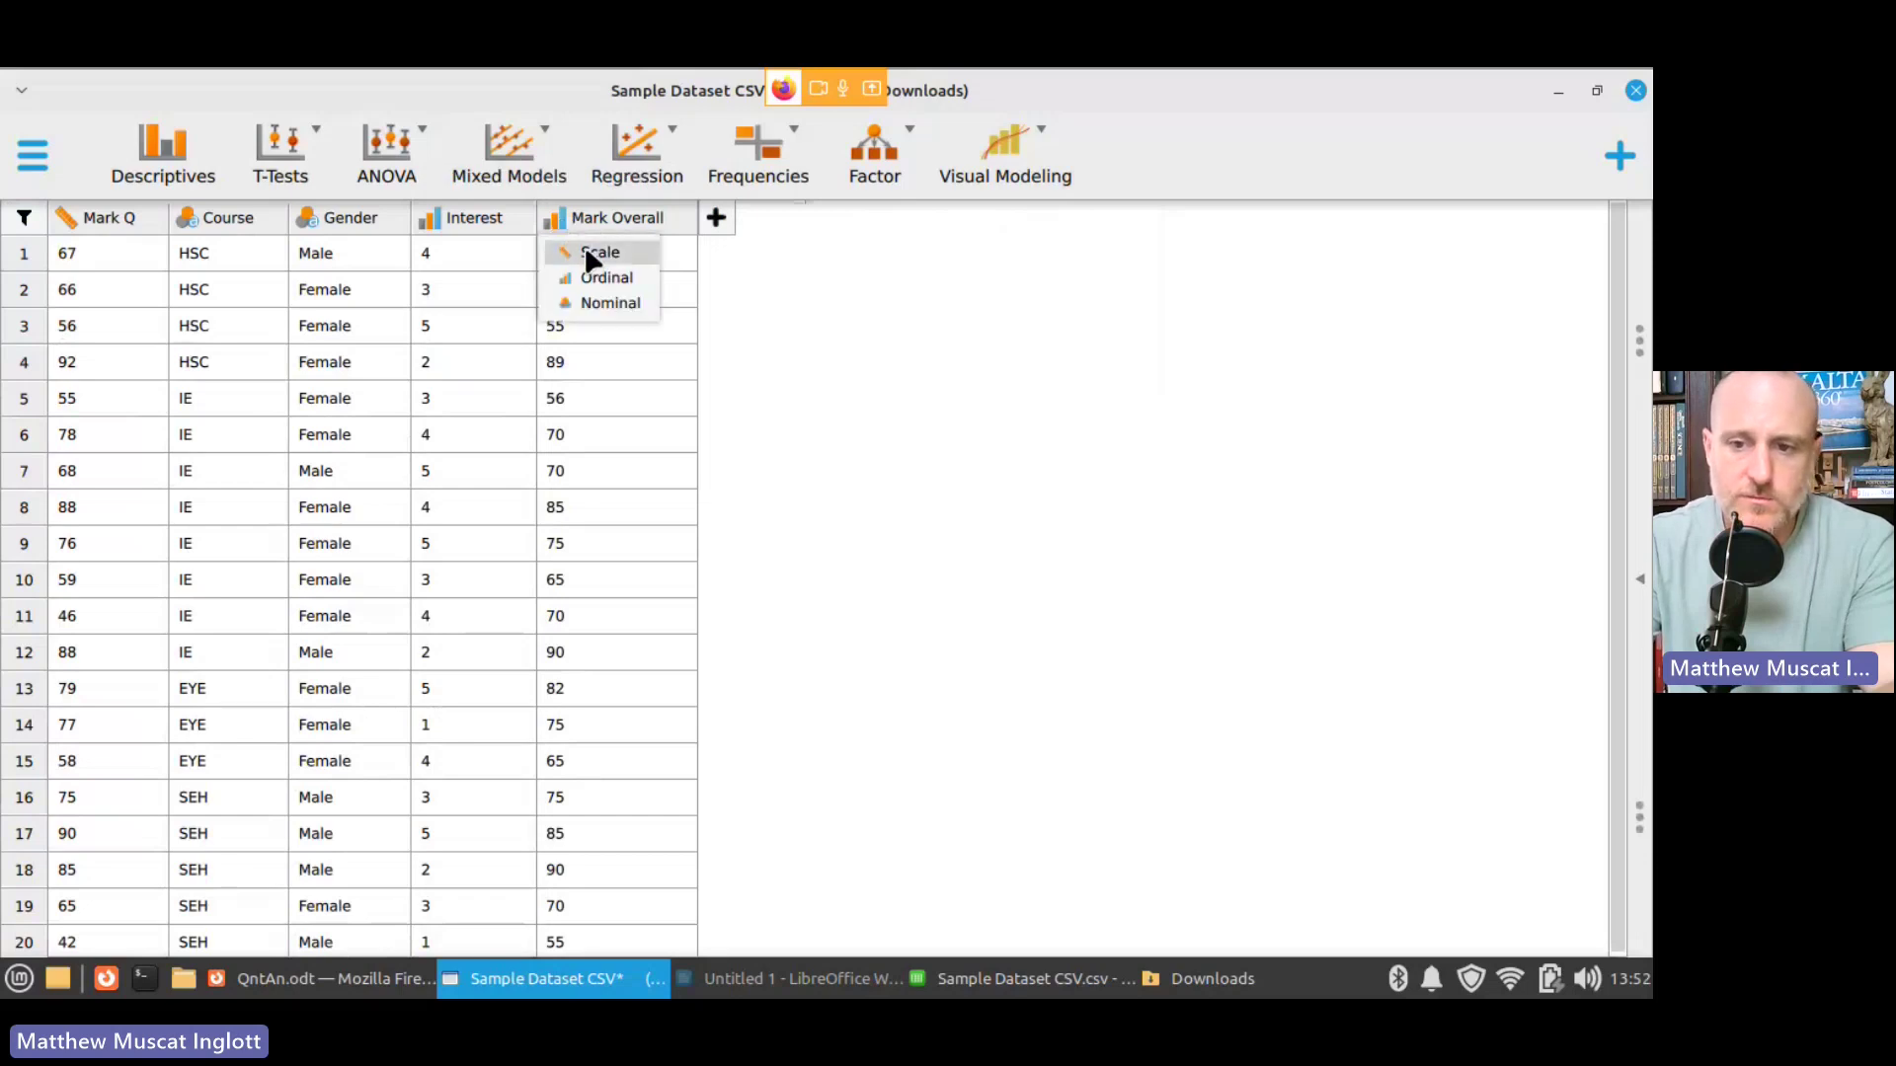
pyautogui.click(585, 247)
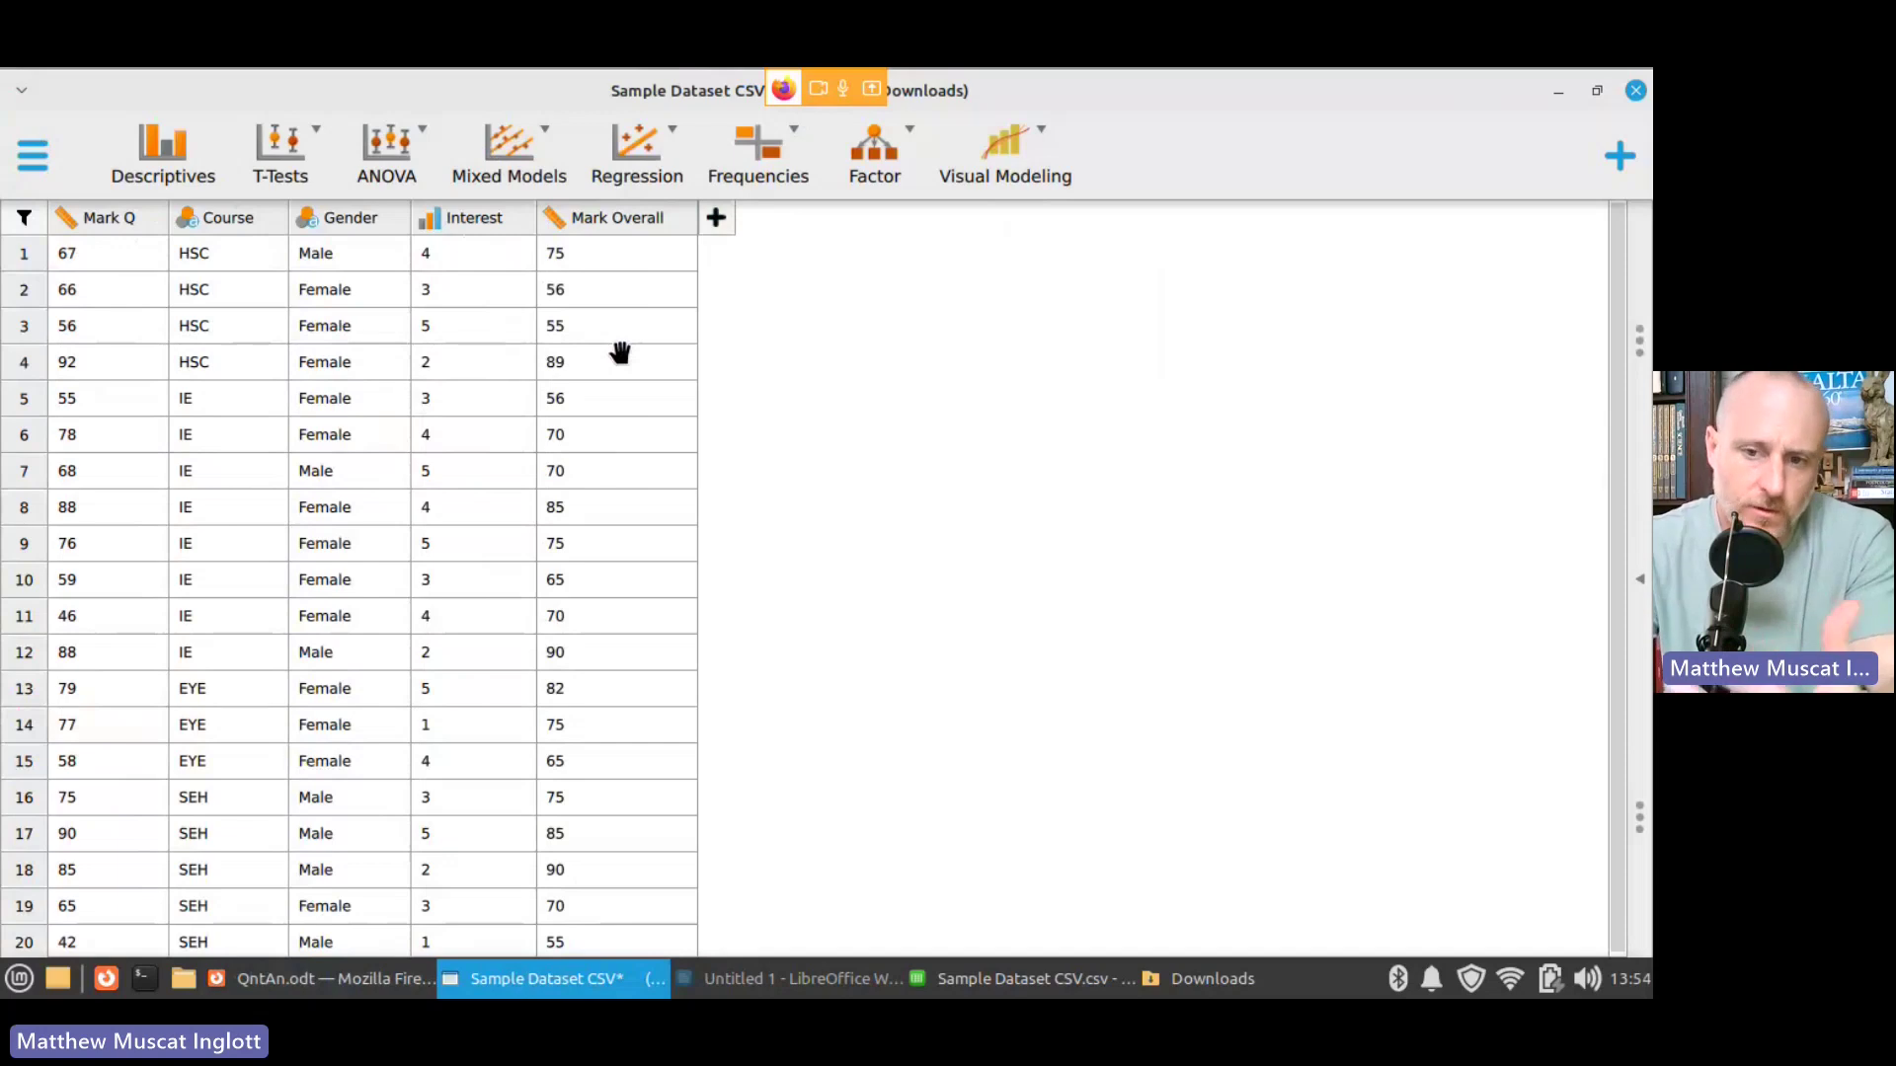
# Step: Check the multivariate test table in QntAn.odt, then start a classical Correlation analysis in JASP
pyautogui.click(301, 980)
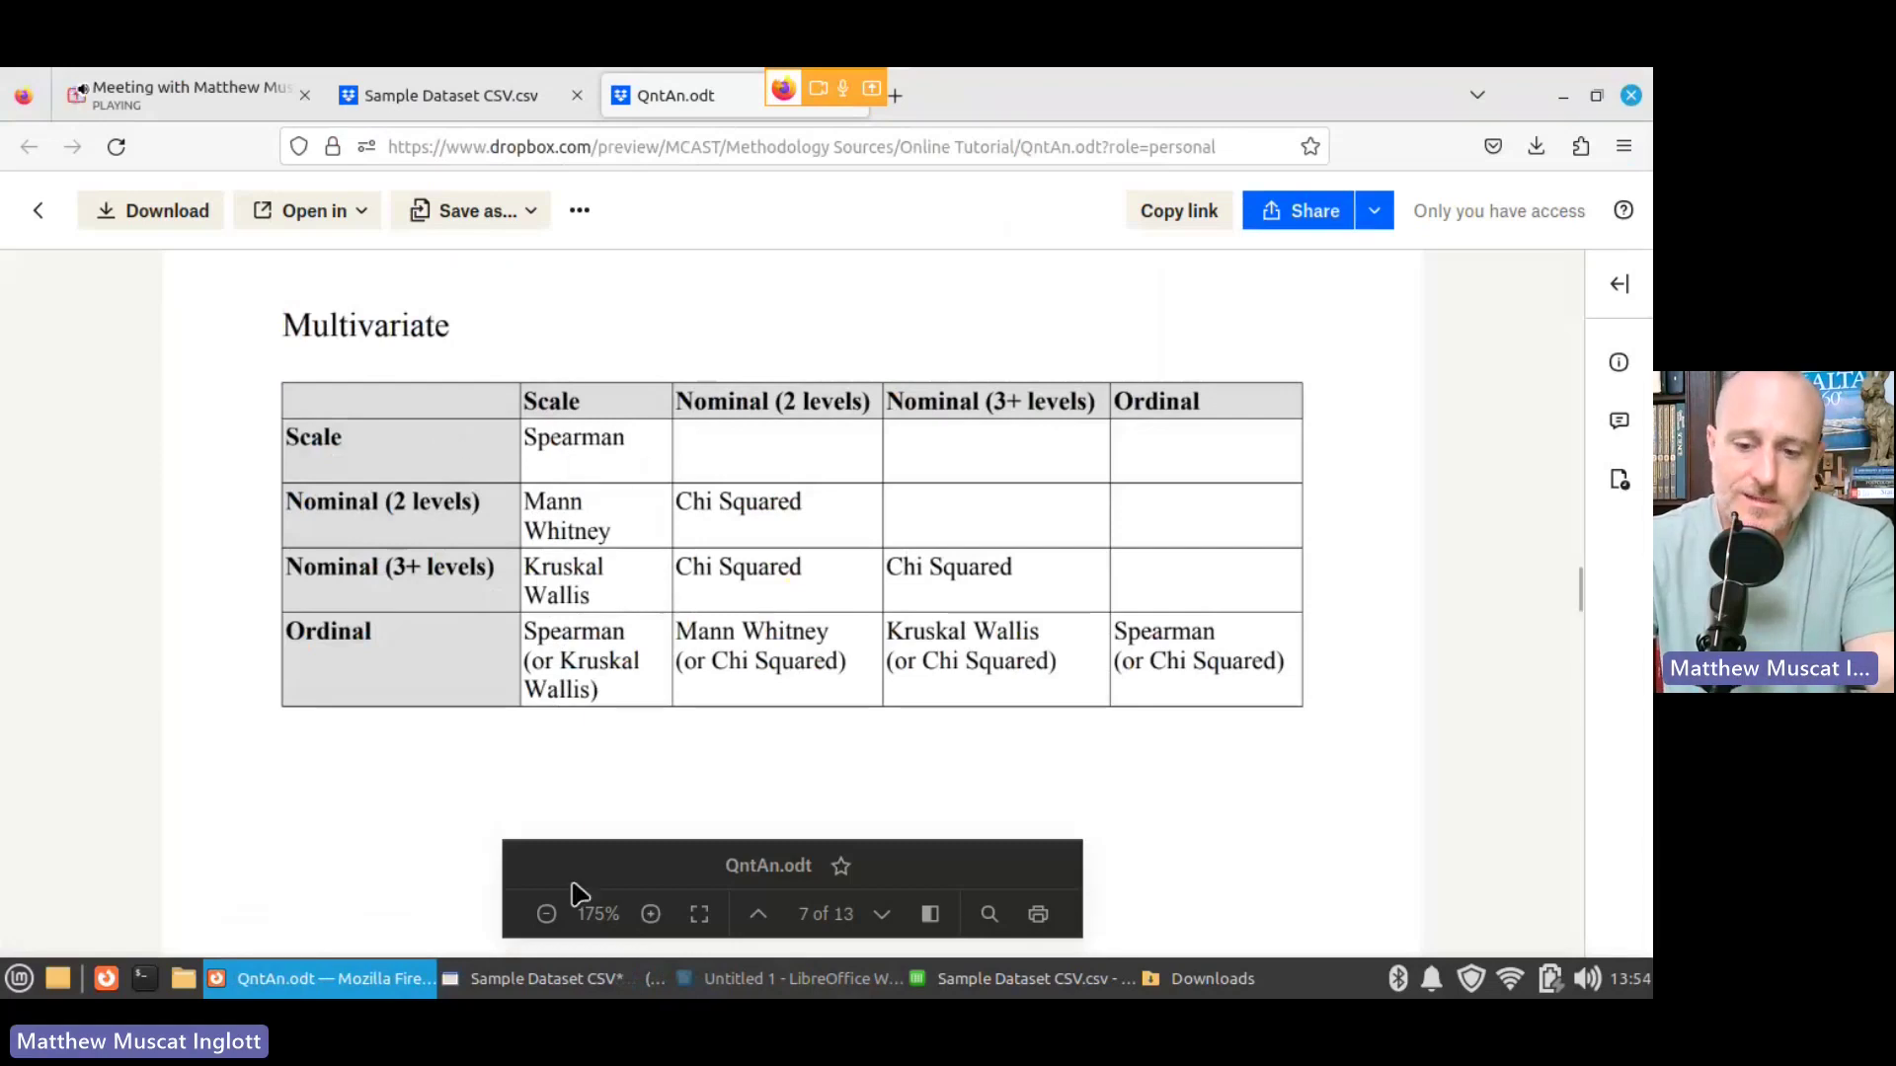
pyautogui.click(550, 983)
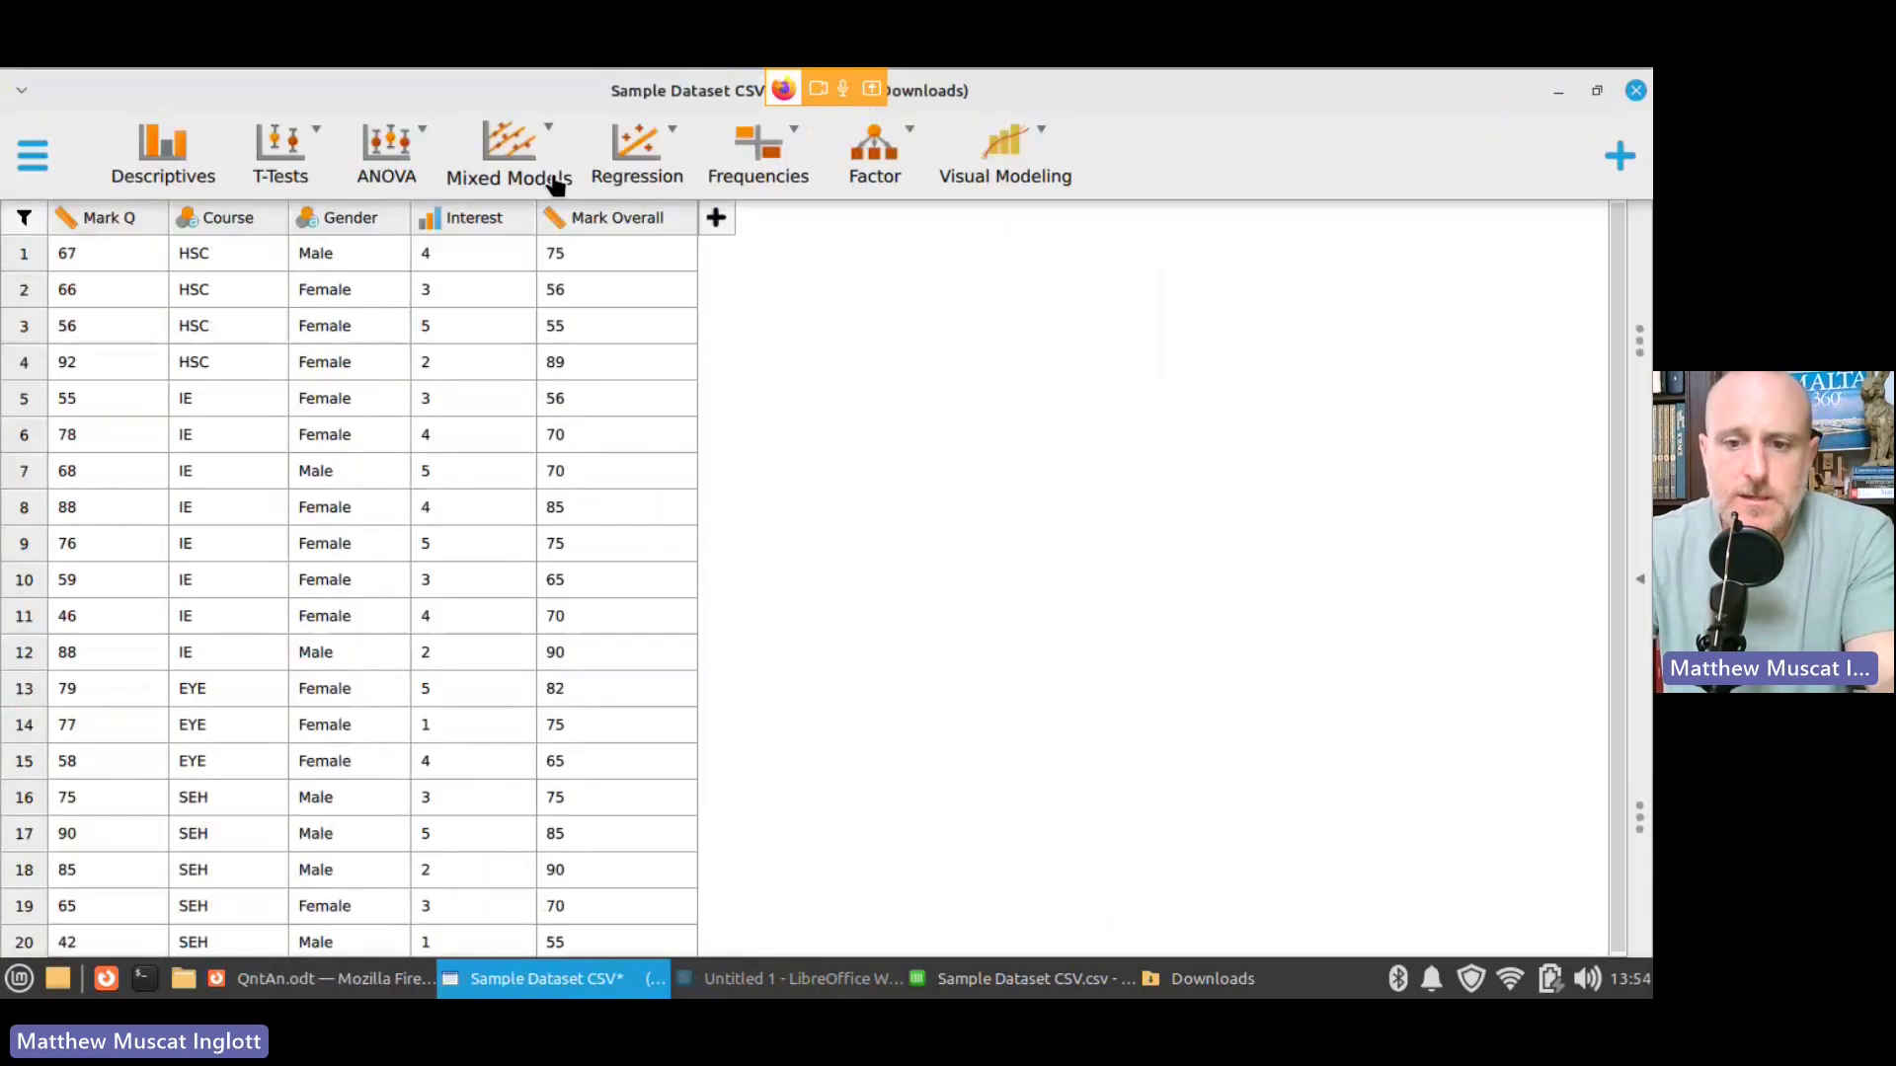
pyautogui.click(630, 148)
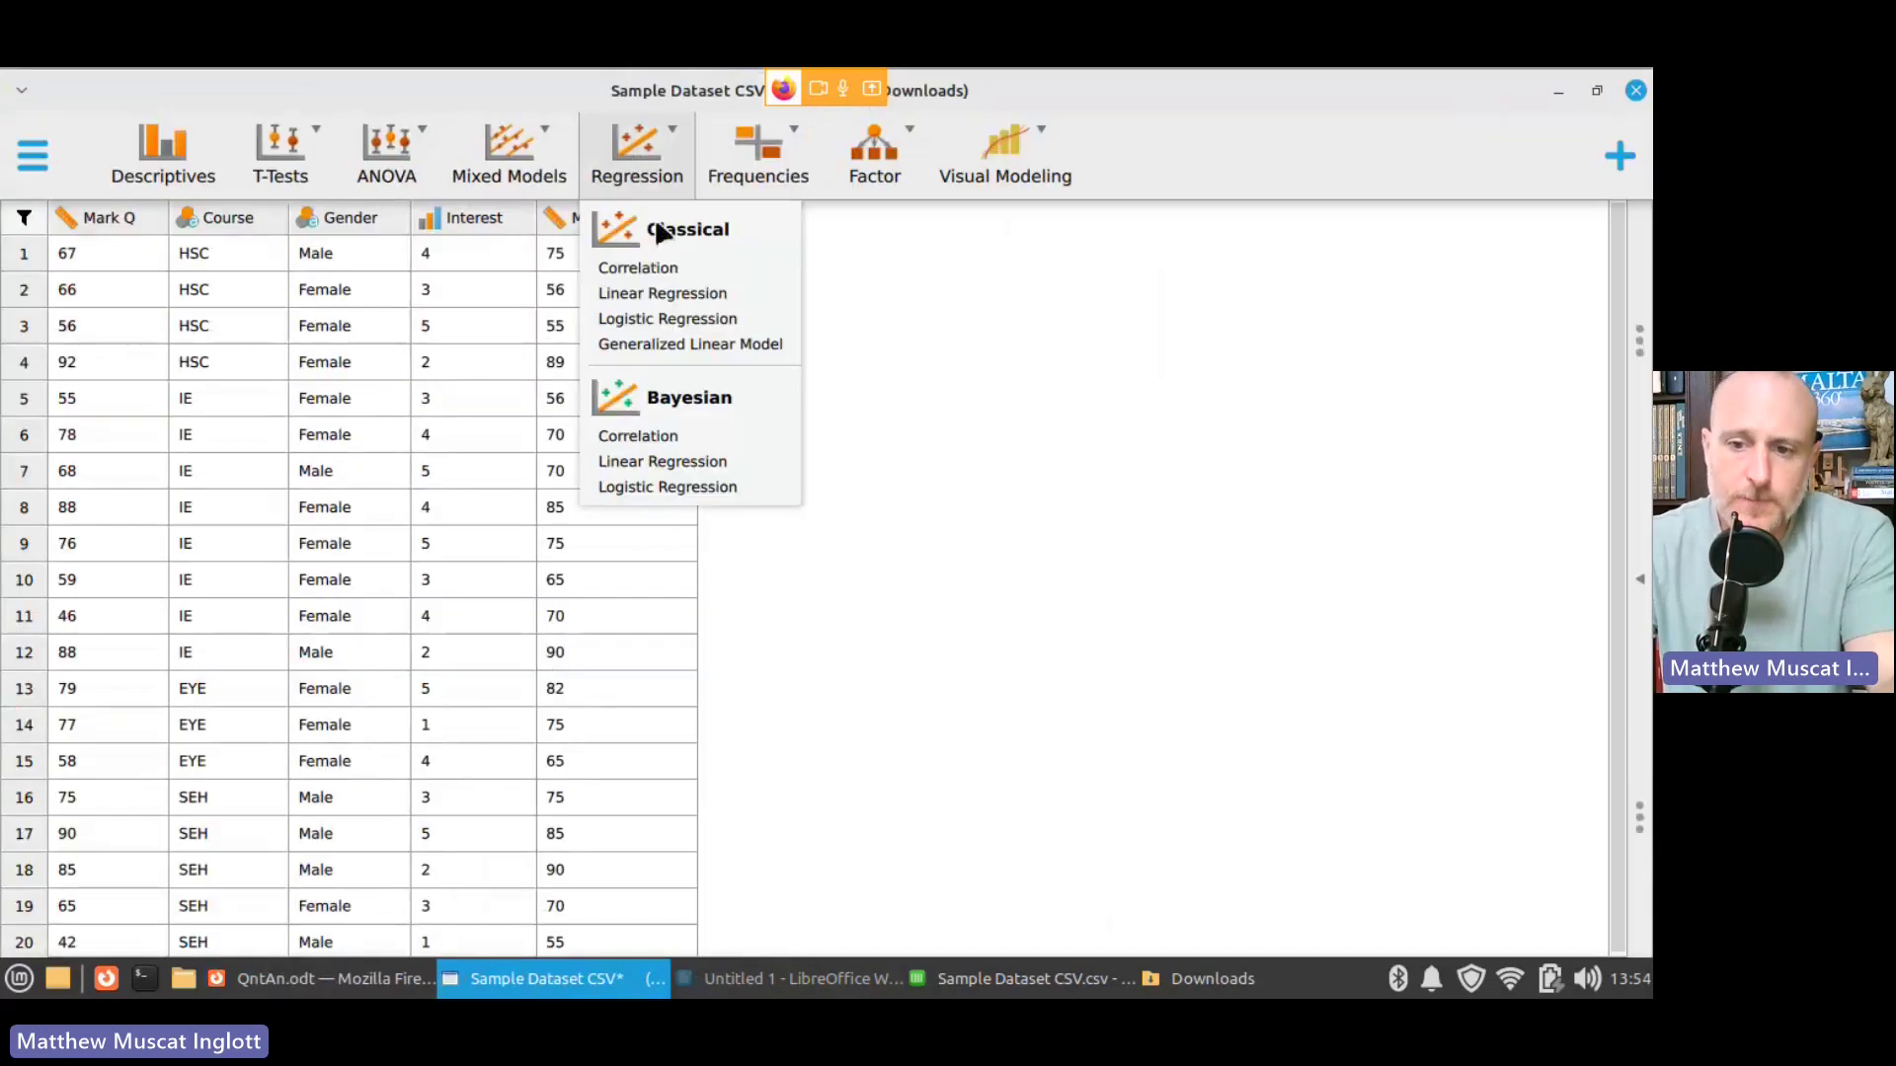
pyautogui.click(647, 272)
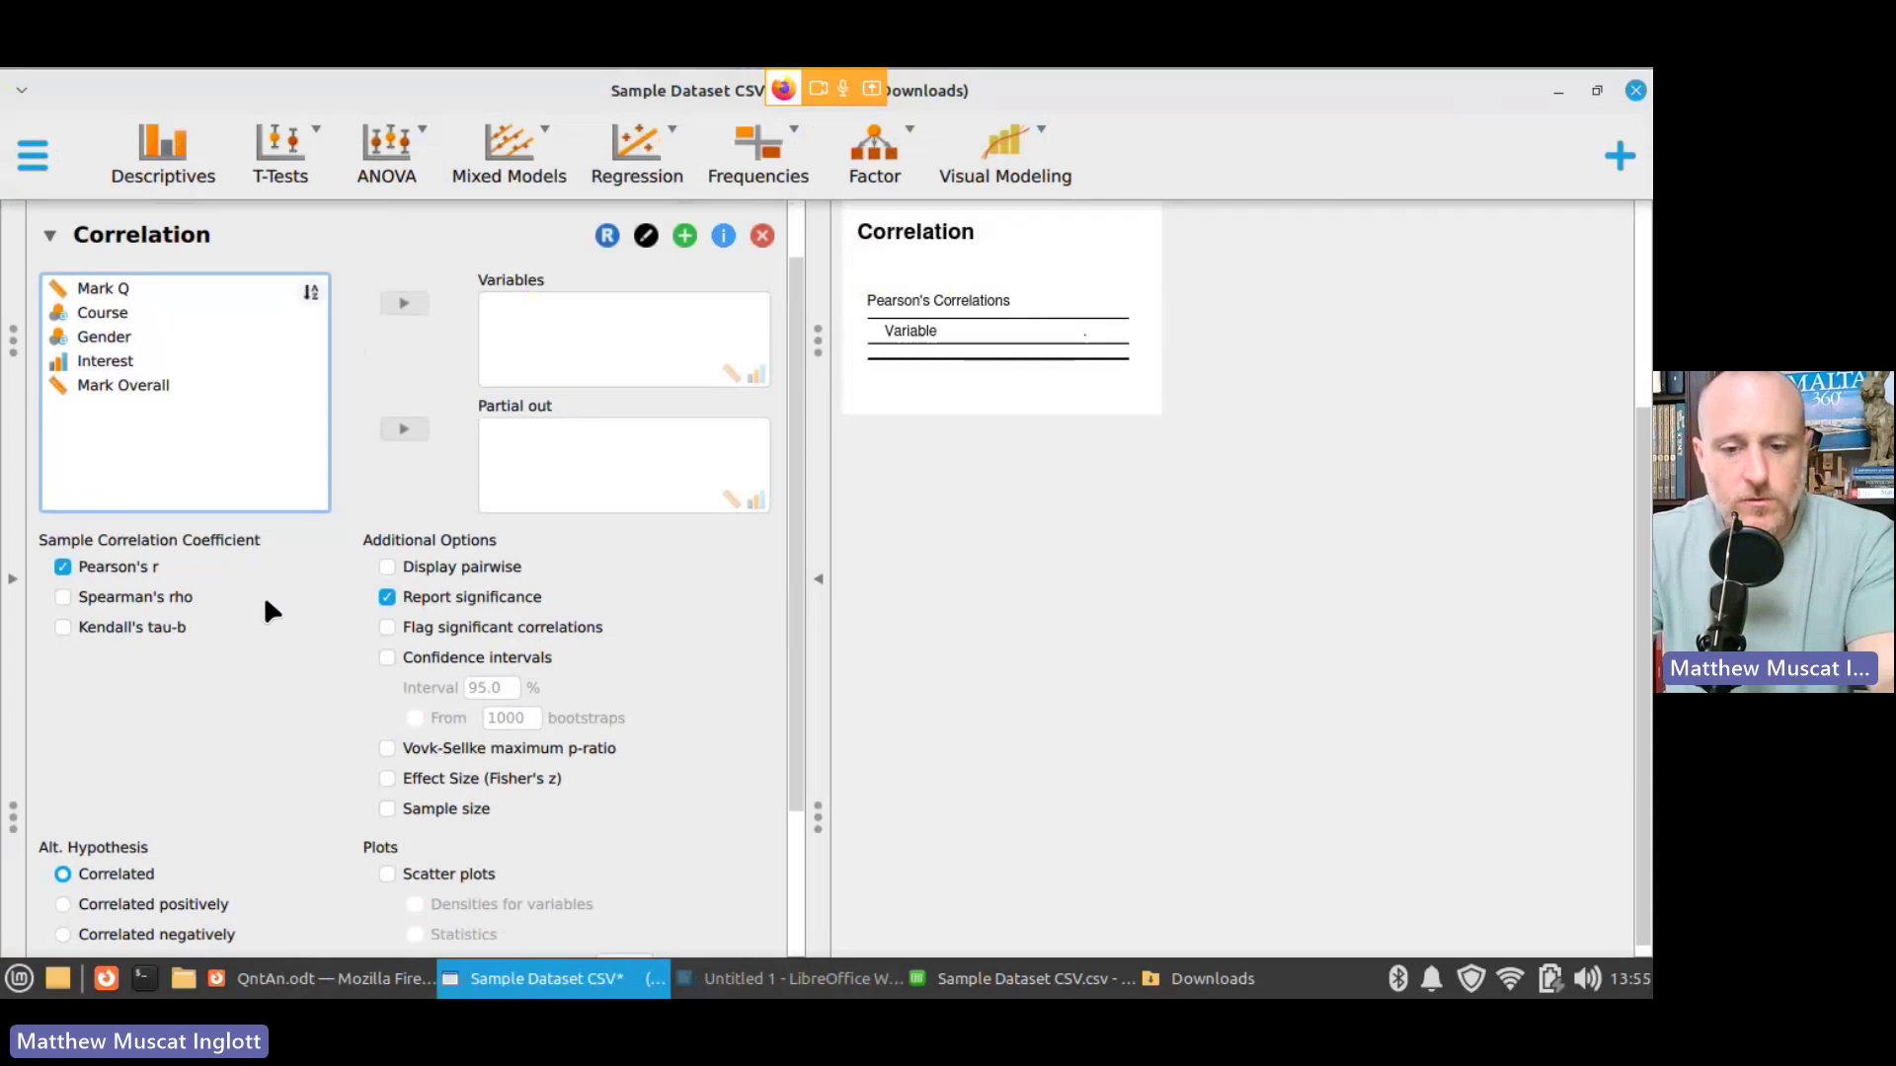
# Step: Use Spearman's rho instead of Pearson's r and correlate the variables Mark Q and Mark Overall
pyautogui.click(94, 599)
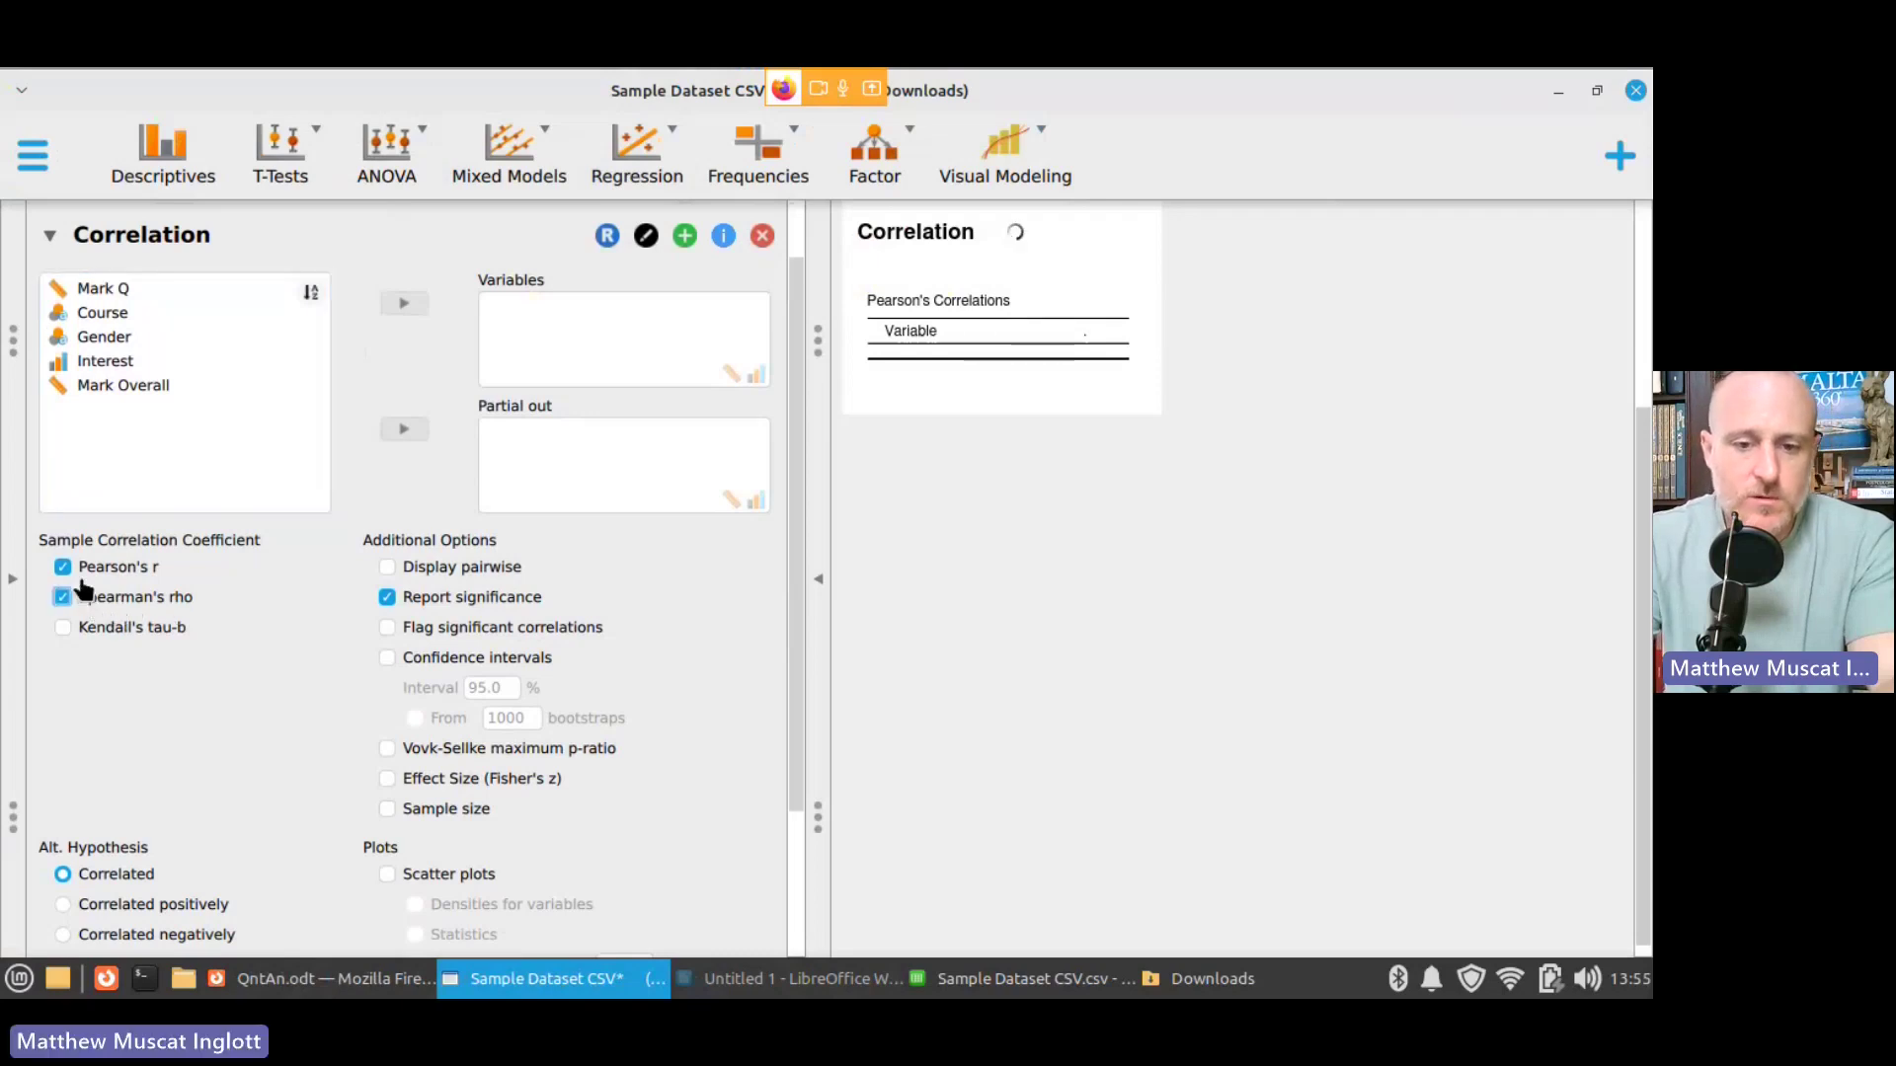
pyautogui.click(63, 568)
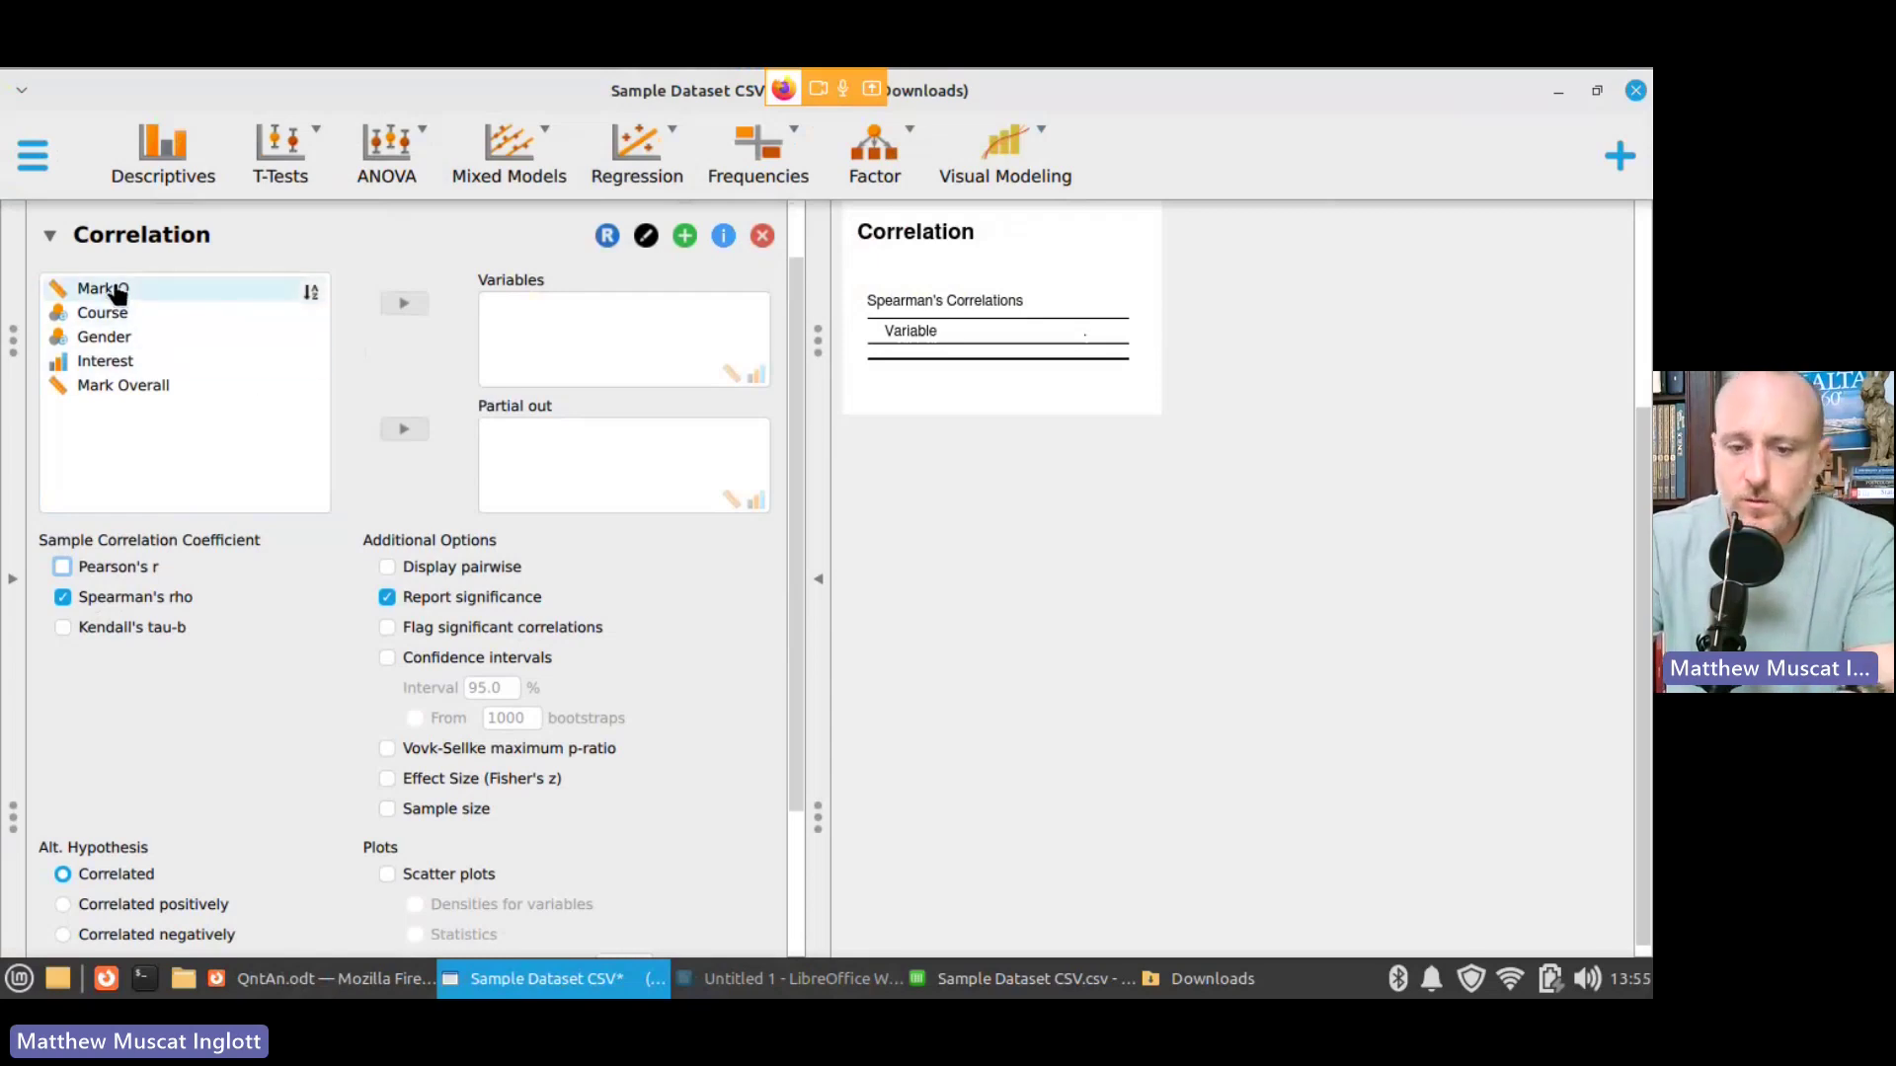
pyautogui.moveTo(116, 291); pyautogui.dragTo(584, 339)
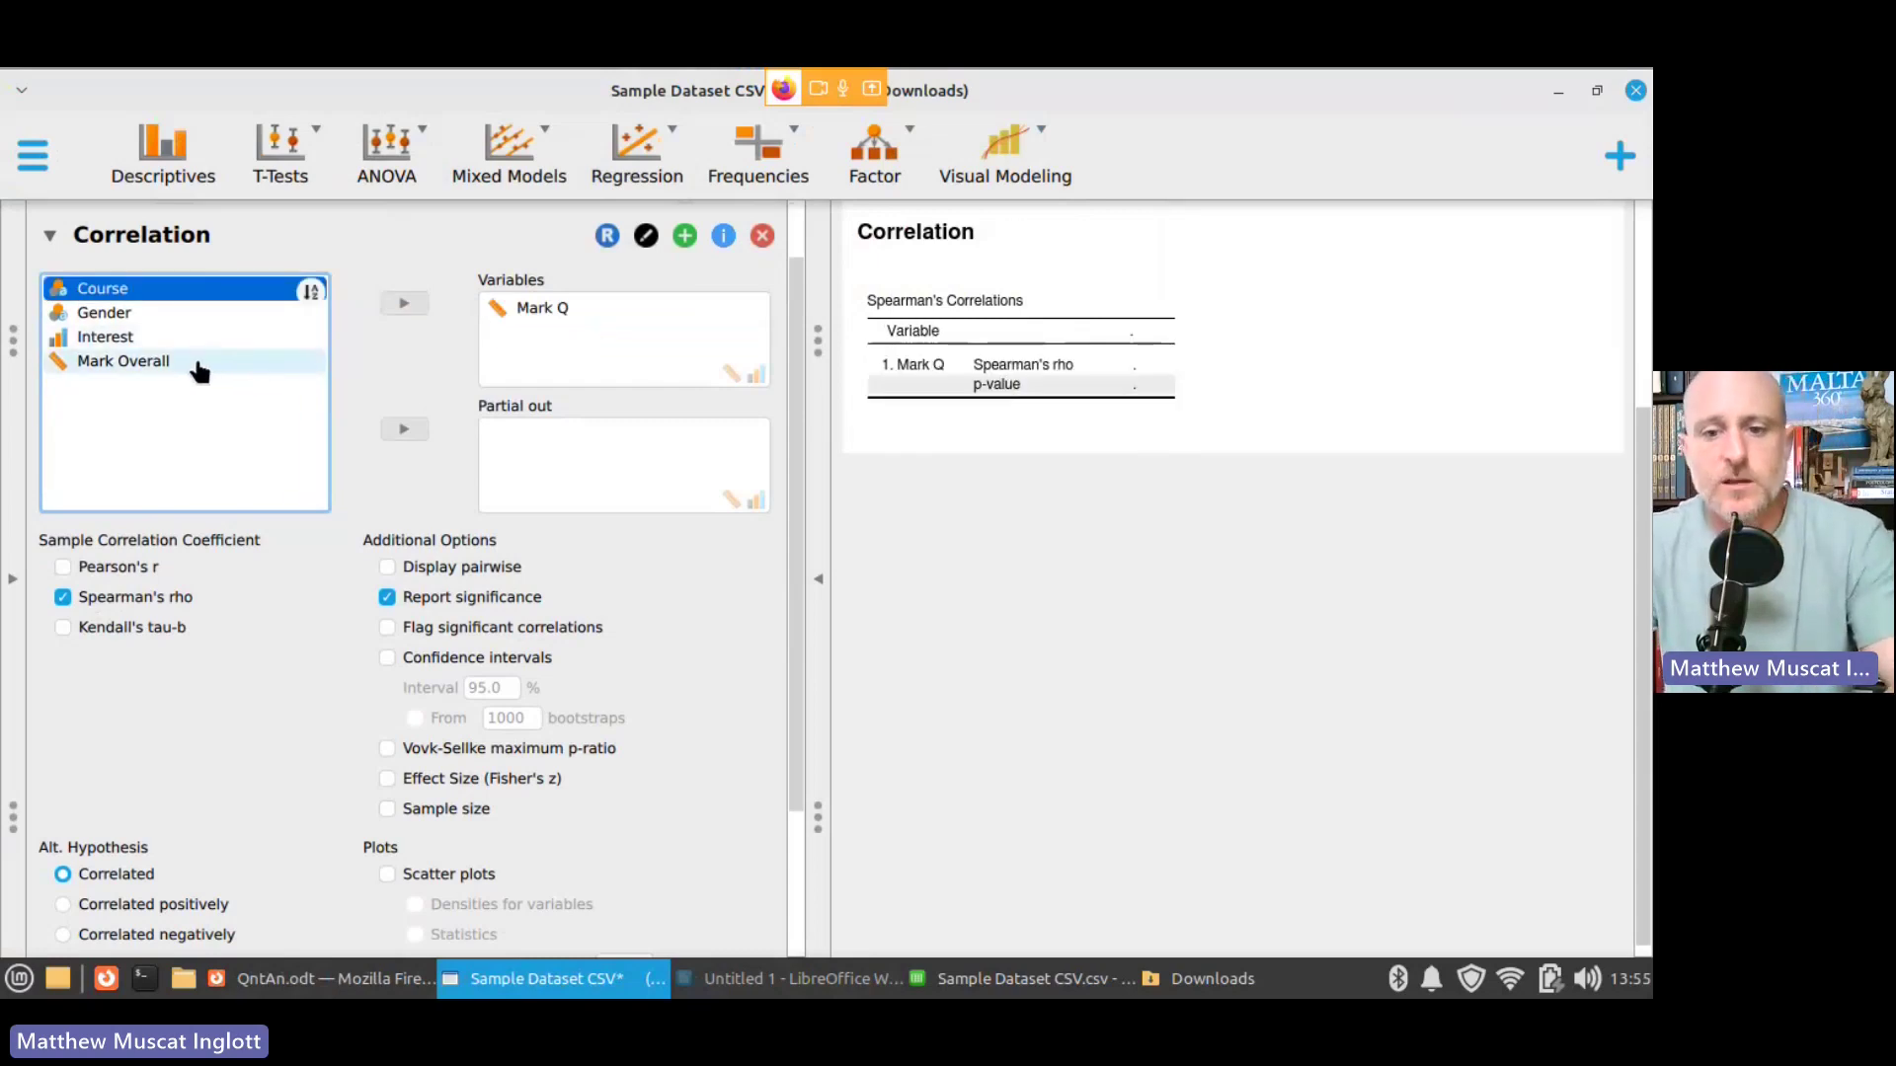
pyautogui.moveTo(203, 362); pyautogui.dragTo(654, 360)
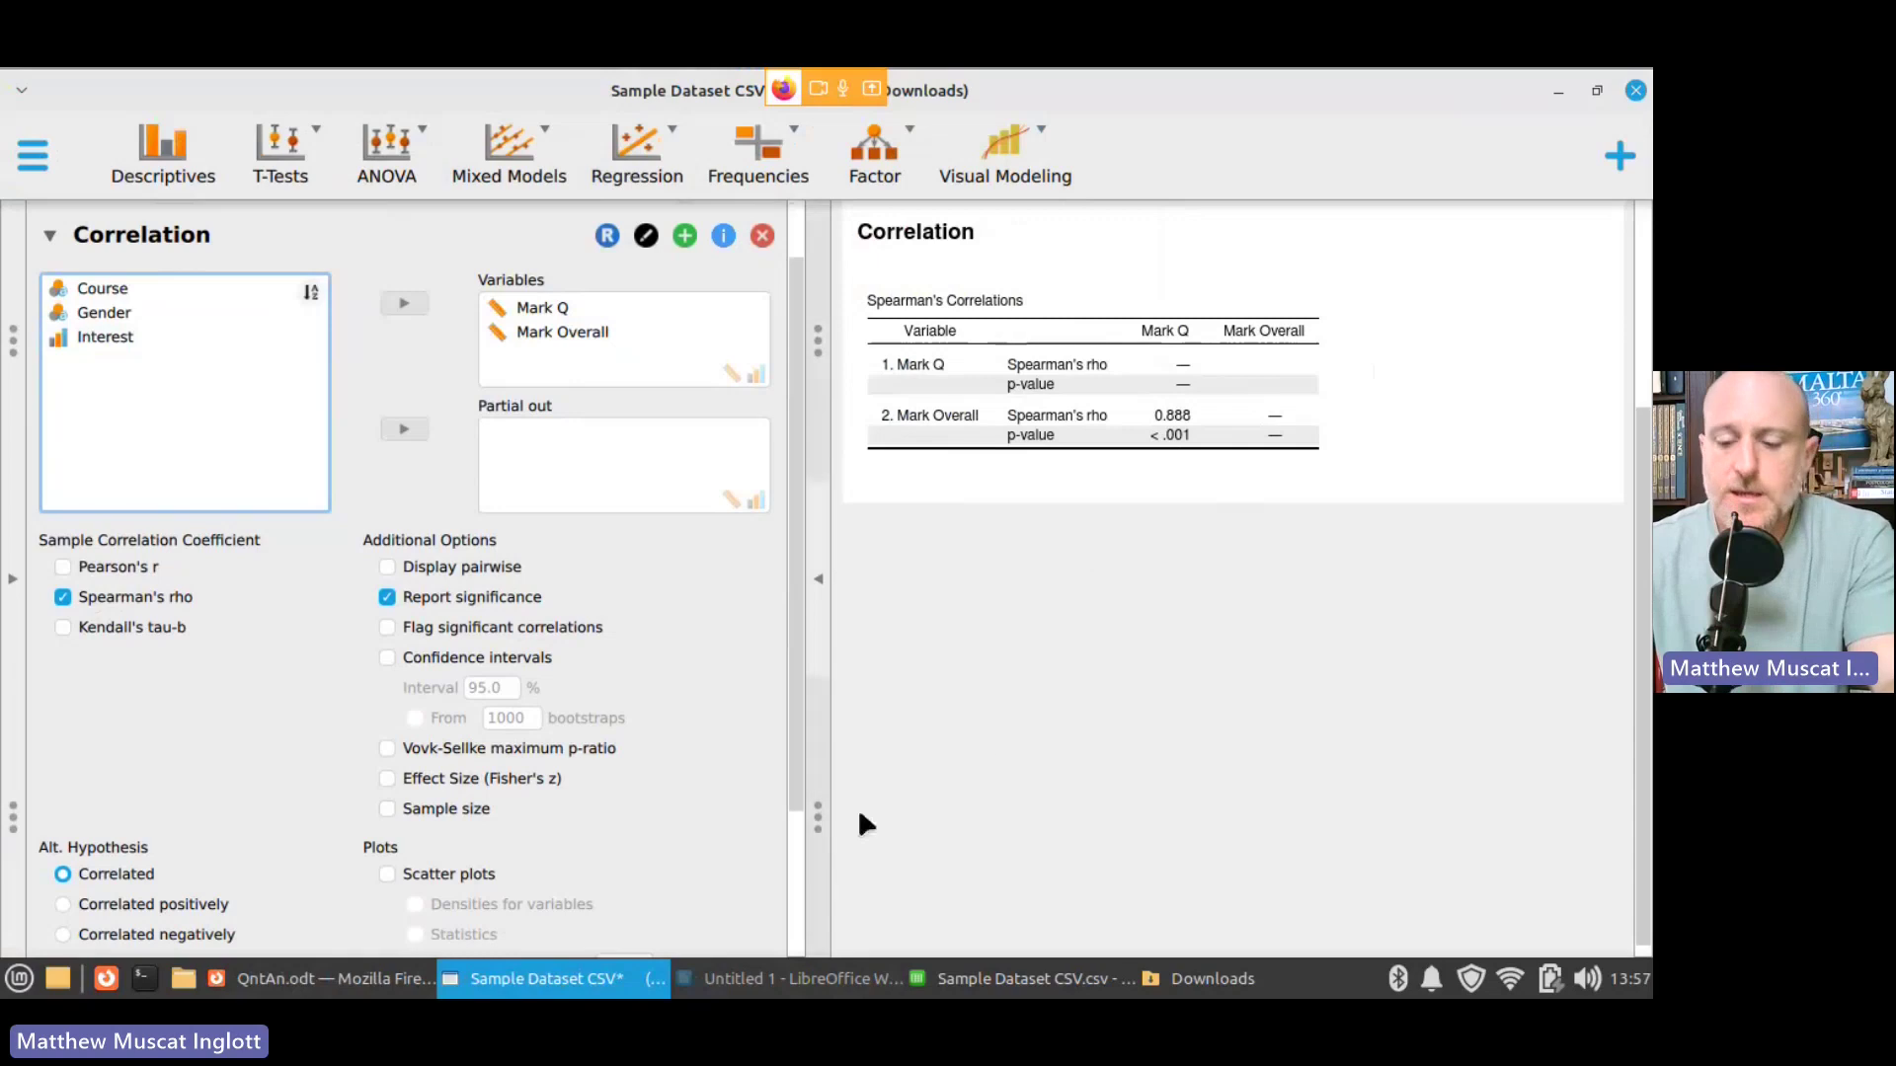
# Step: Switch to the untitled LibreOffice Writer document and write "The evidence was sufficient to reject the null hypothesis of no"
pyautogui.click(758, 981)
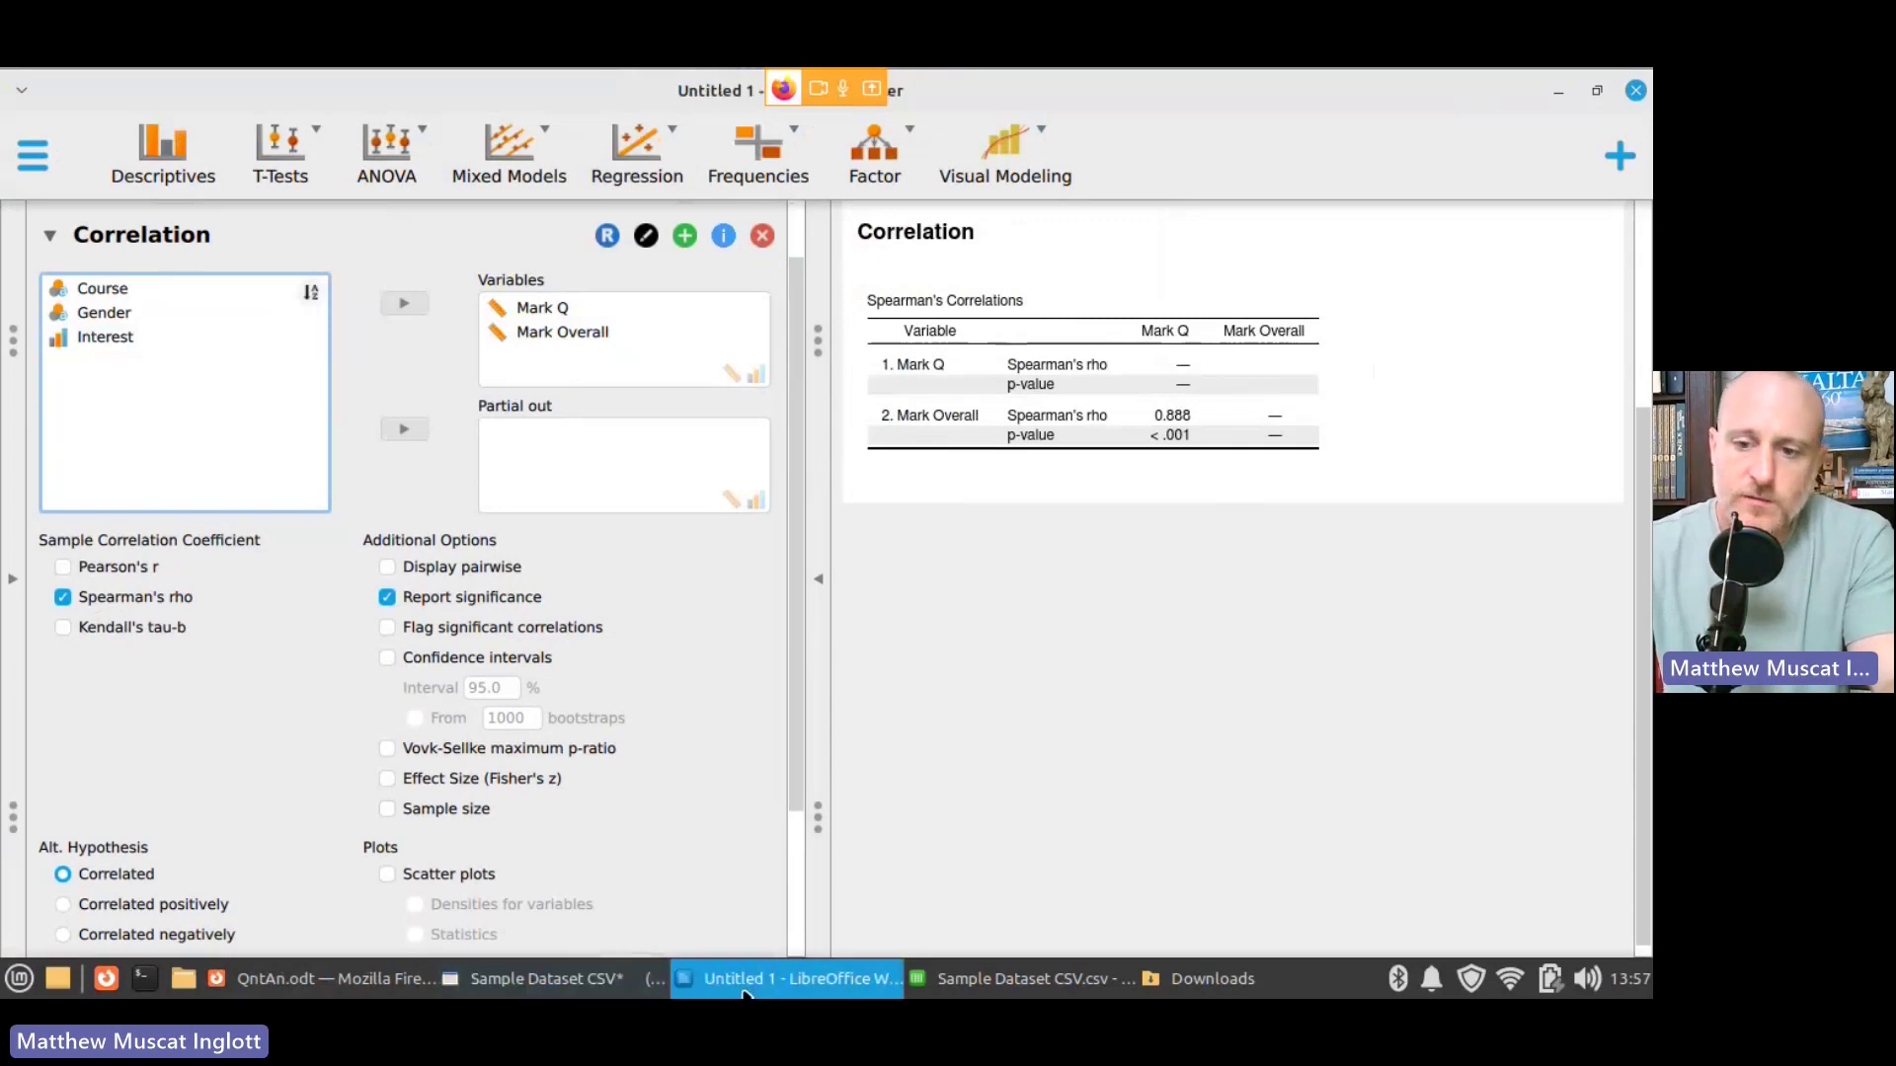
pyautogui.write('The')
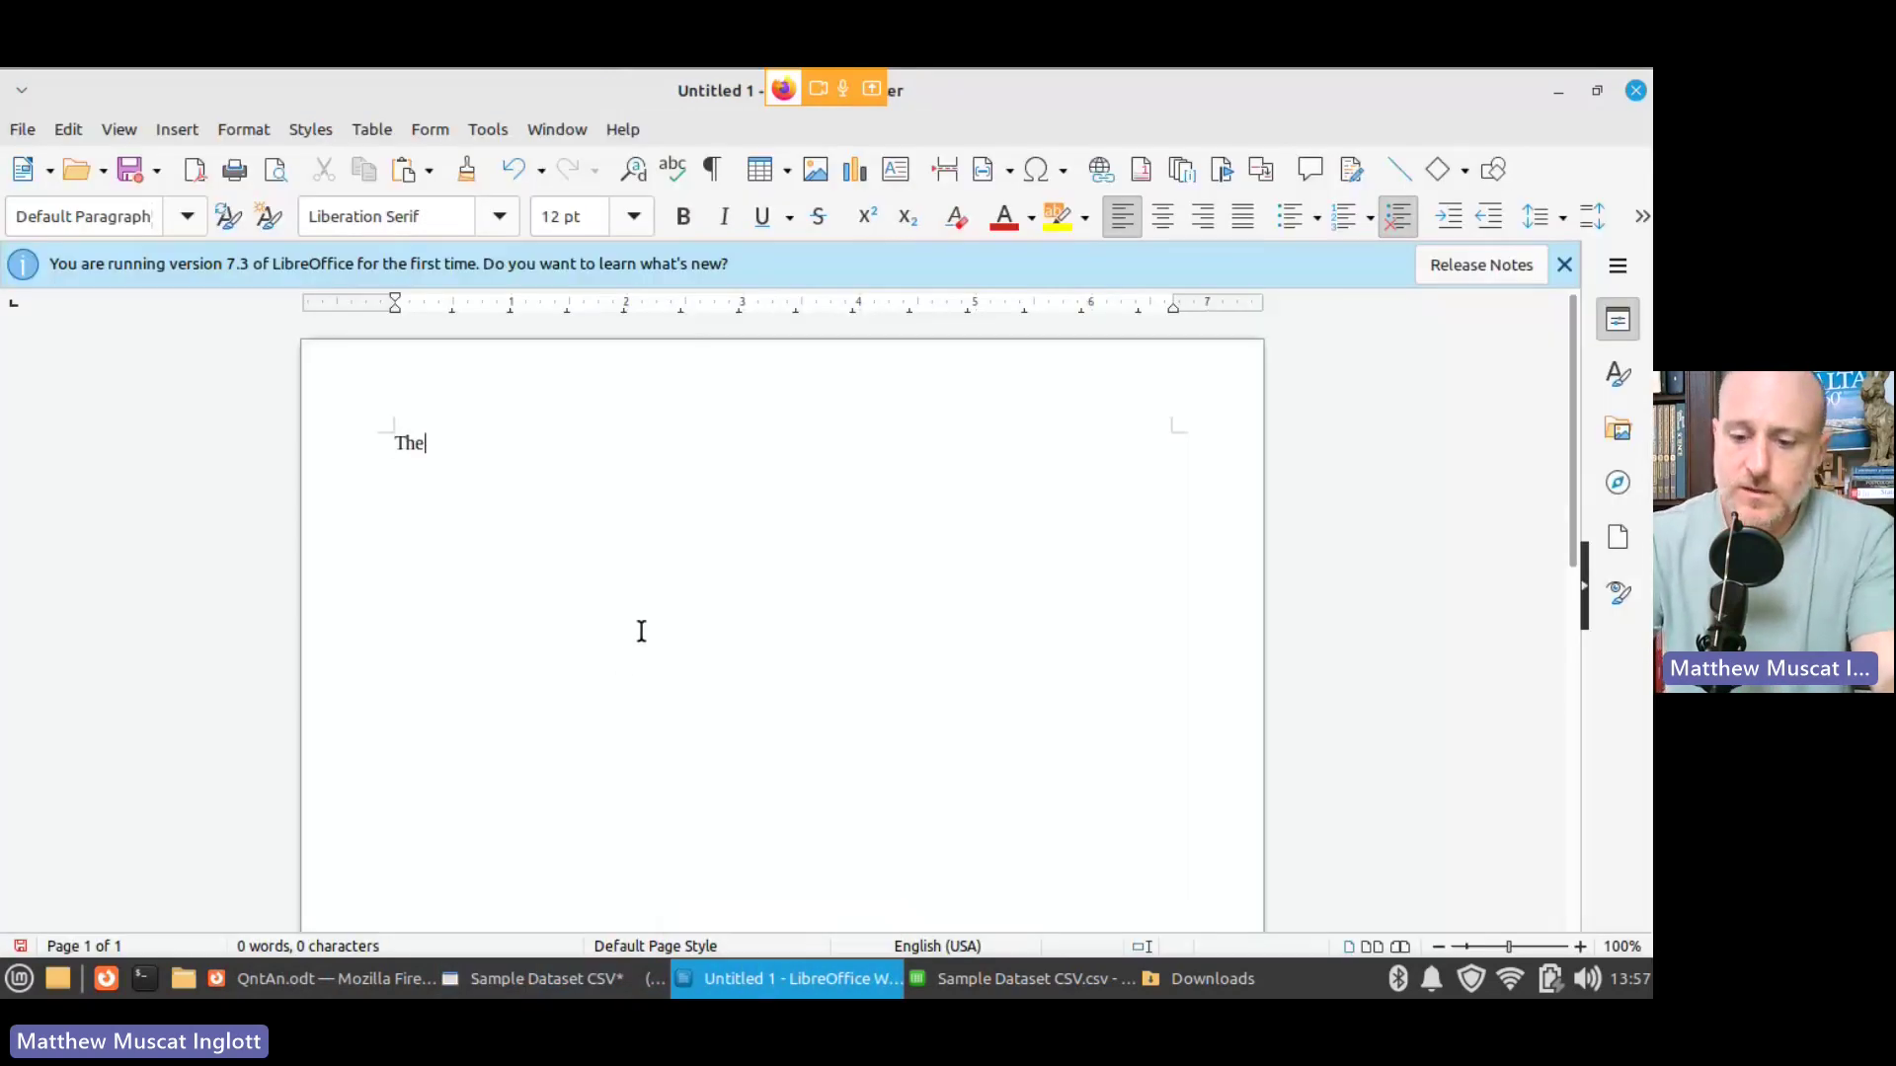
pyautogui.write(' evidence was sufficient ')
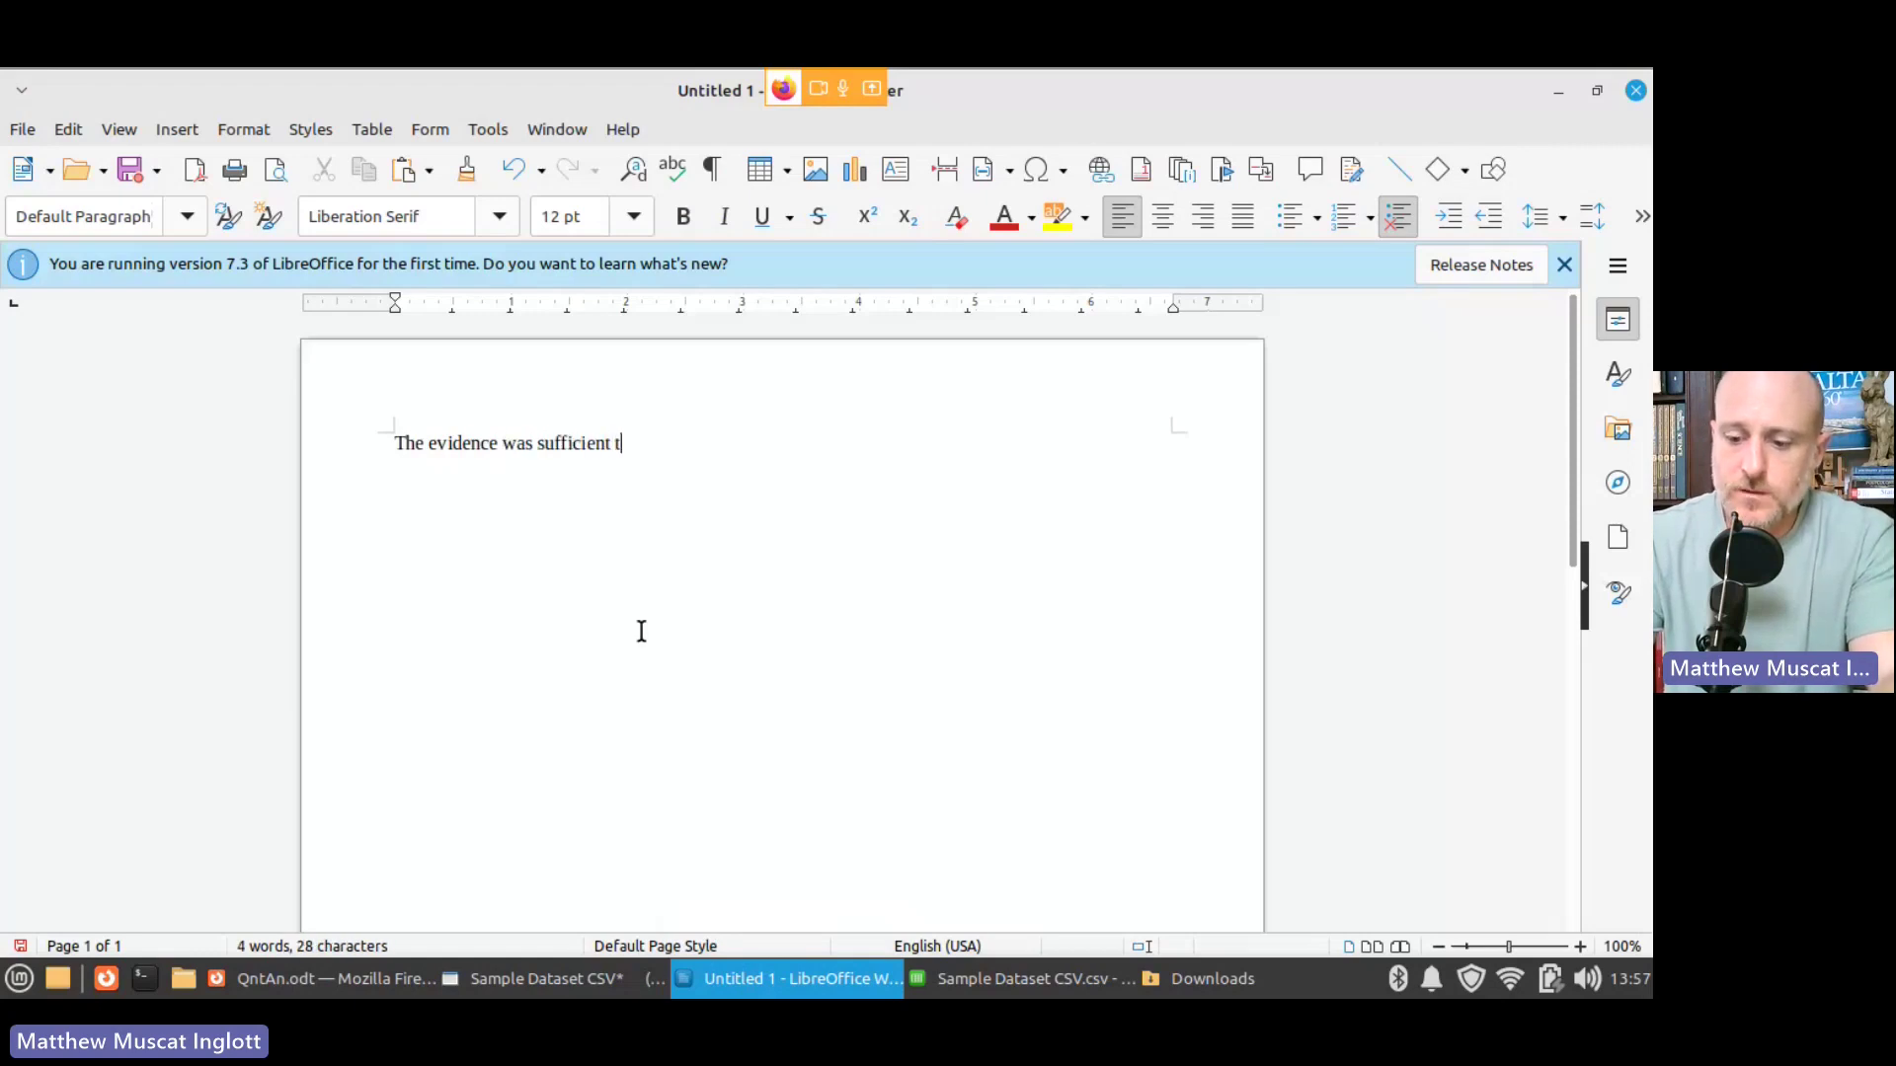
pyautogui.write('to reject the null ')
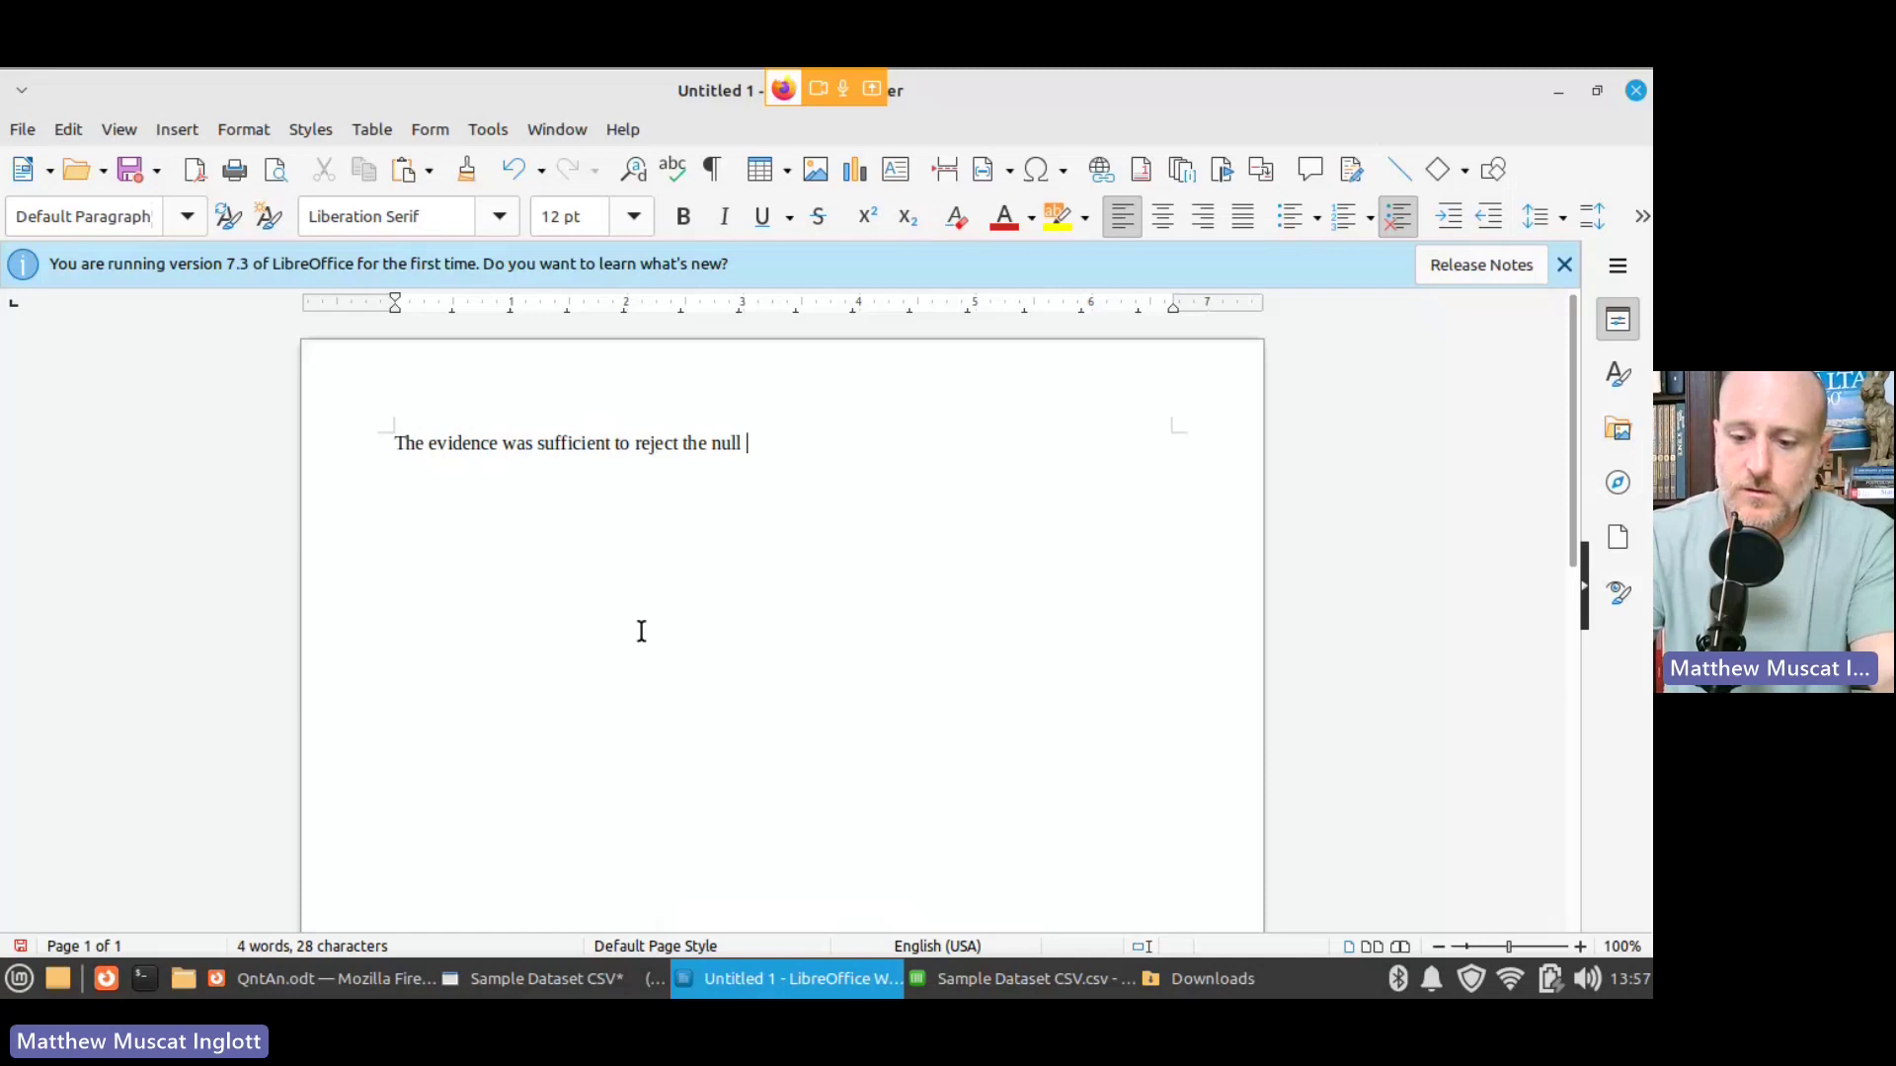
pyautogui.write('hypothesis of no ')
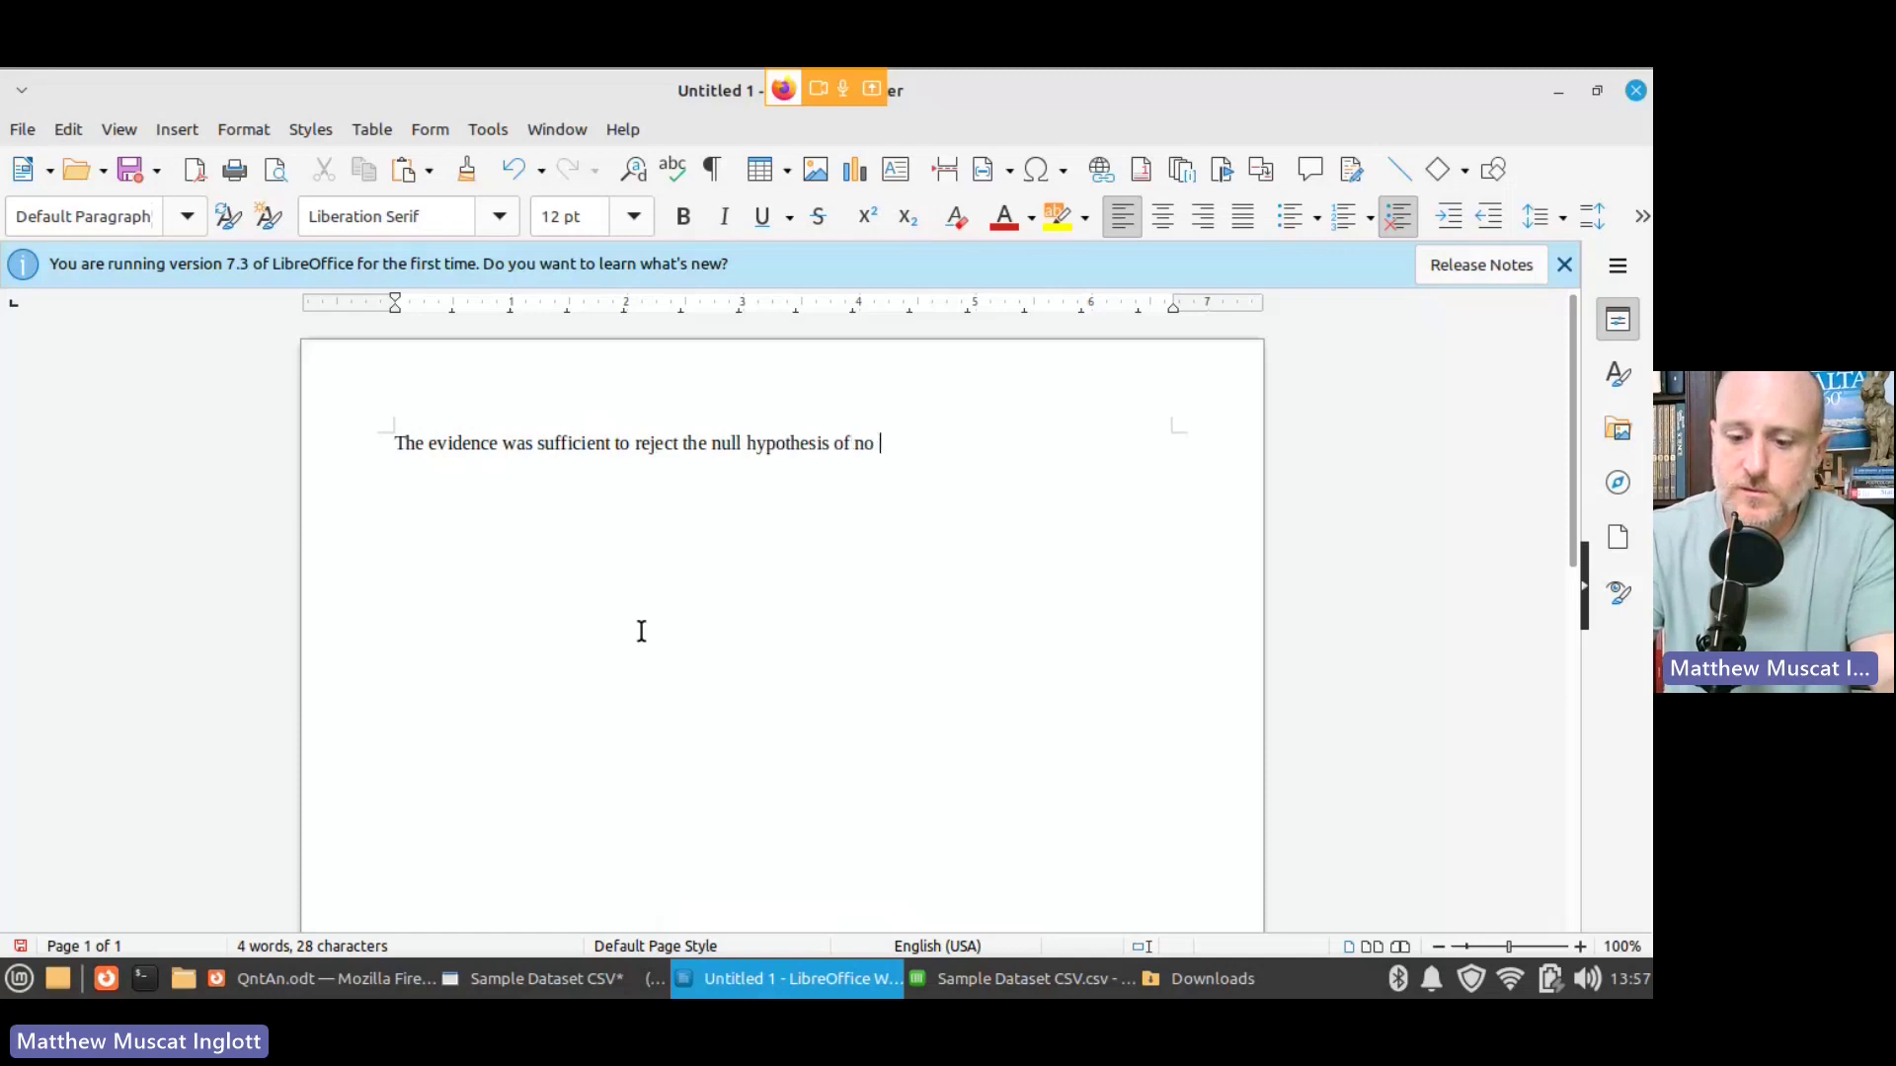
# Step: Continue the sentence with "association between marks in a quantitative data analysis test, and marks overall" followed by empty parentheses
pyautogui.write('association be')
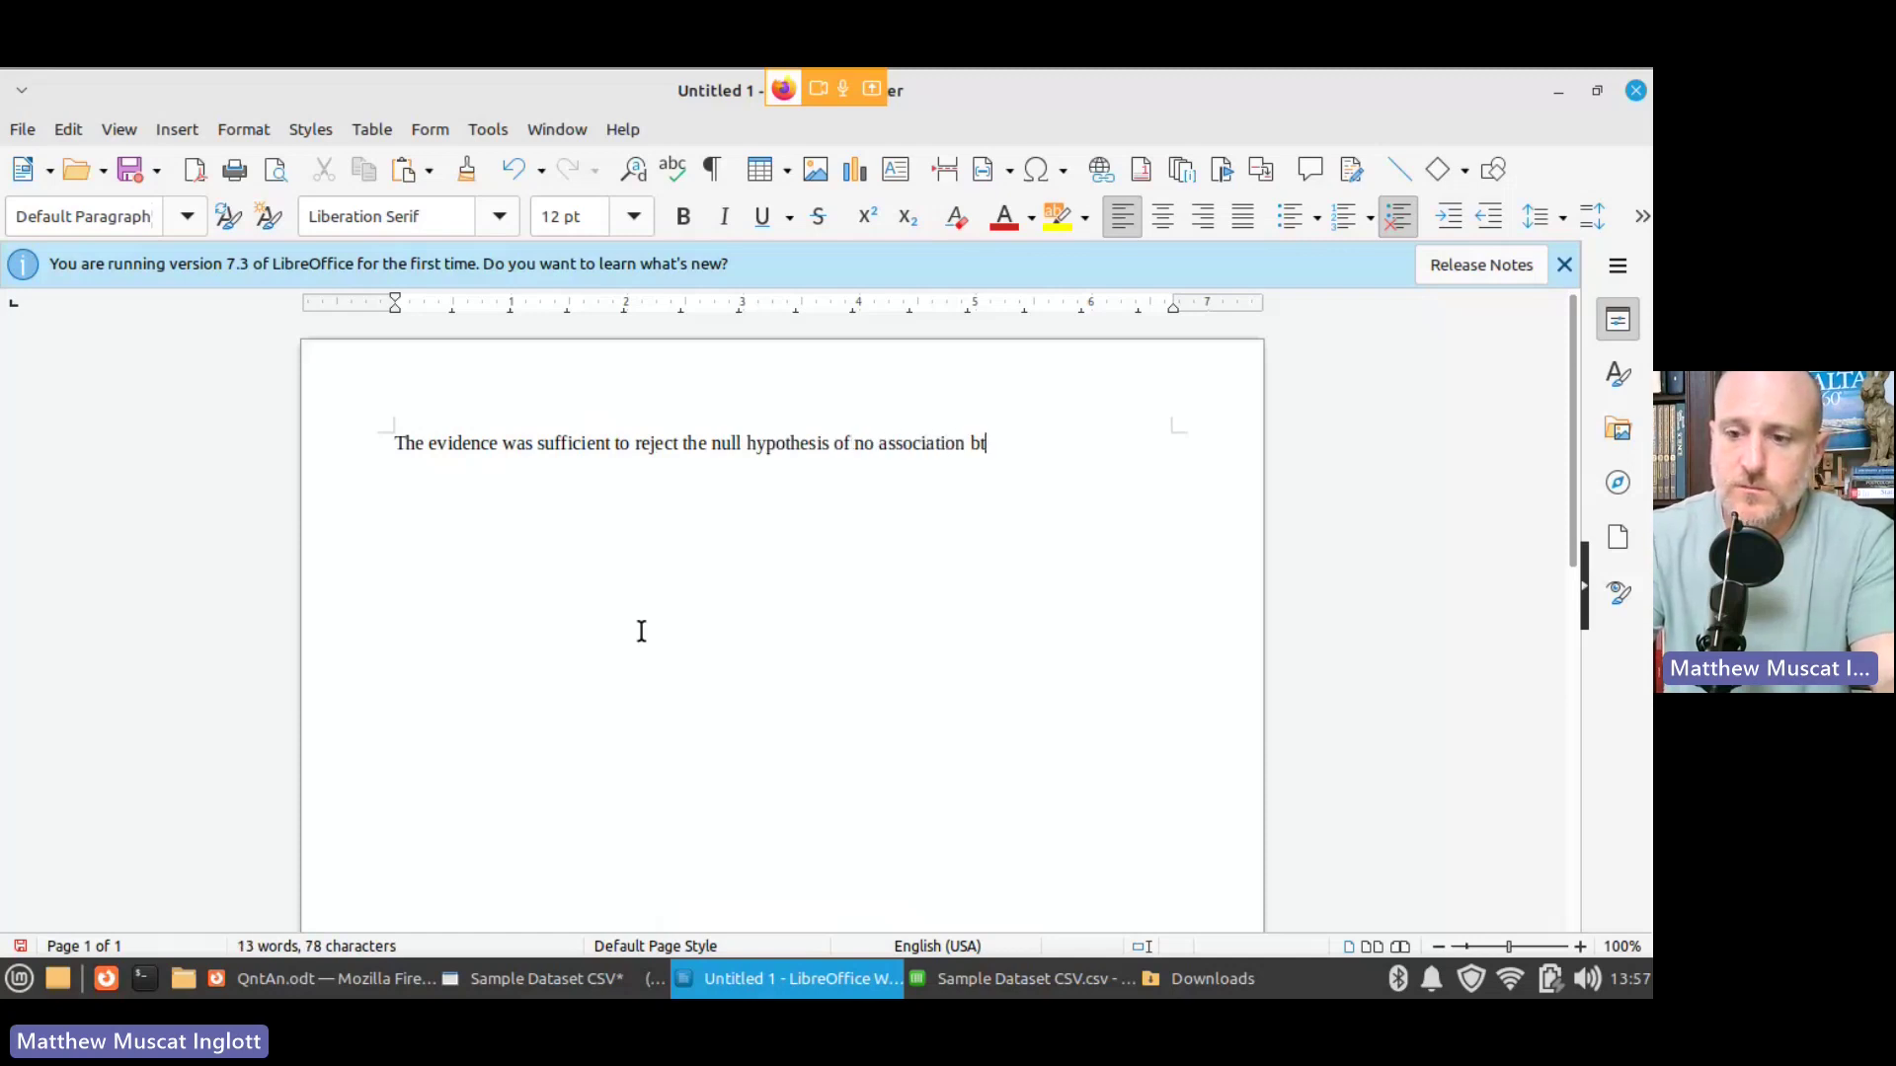
pyautogui.write('tween marks')
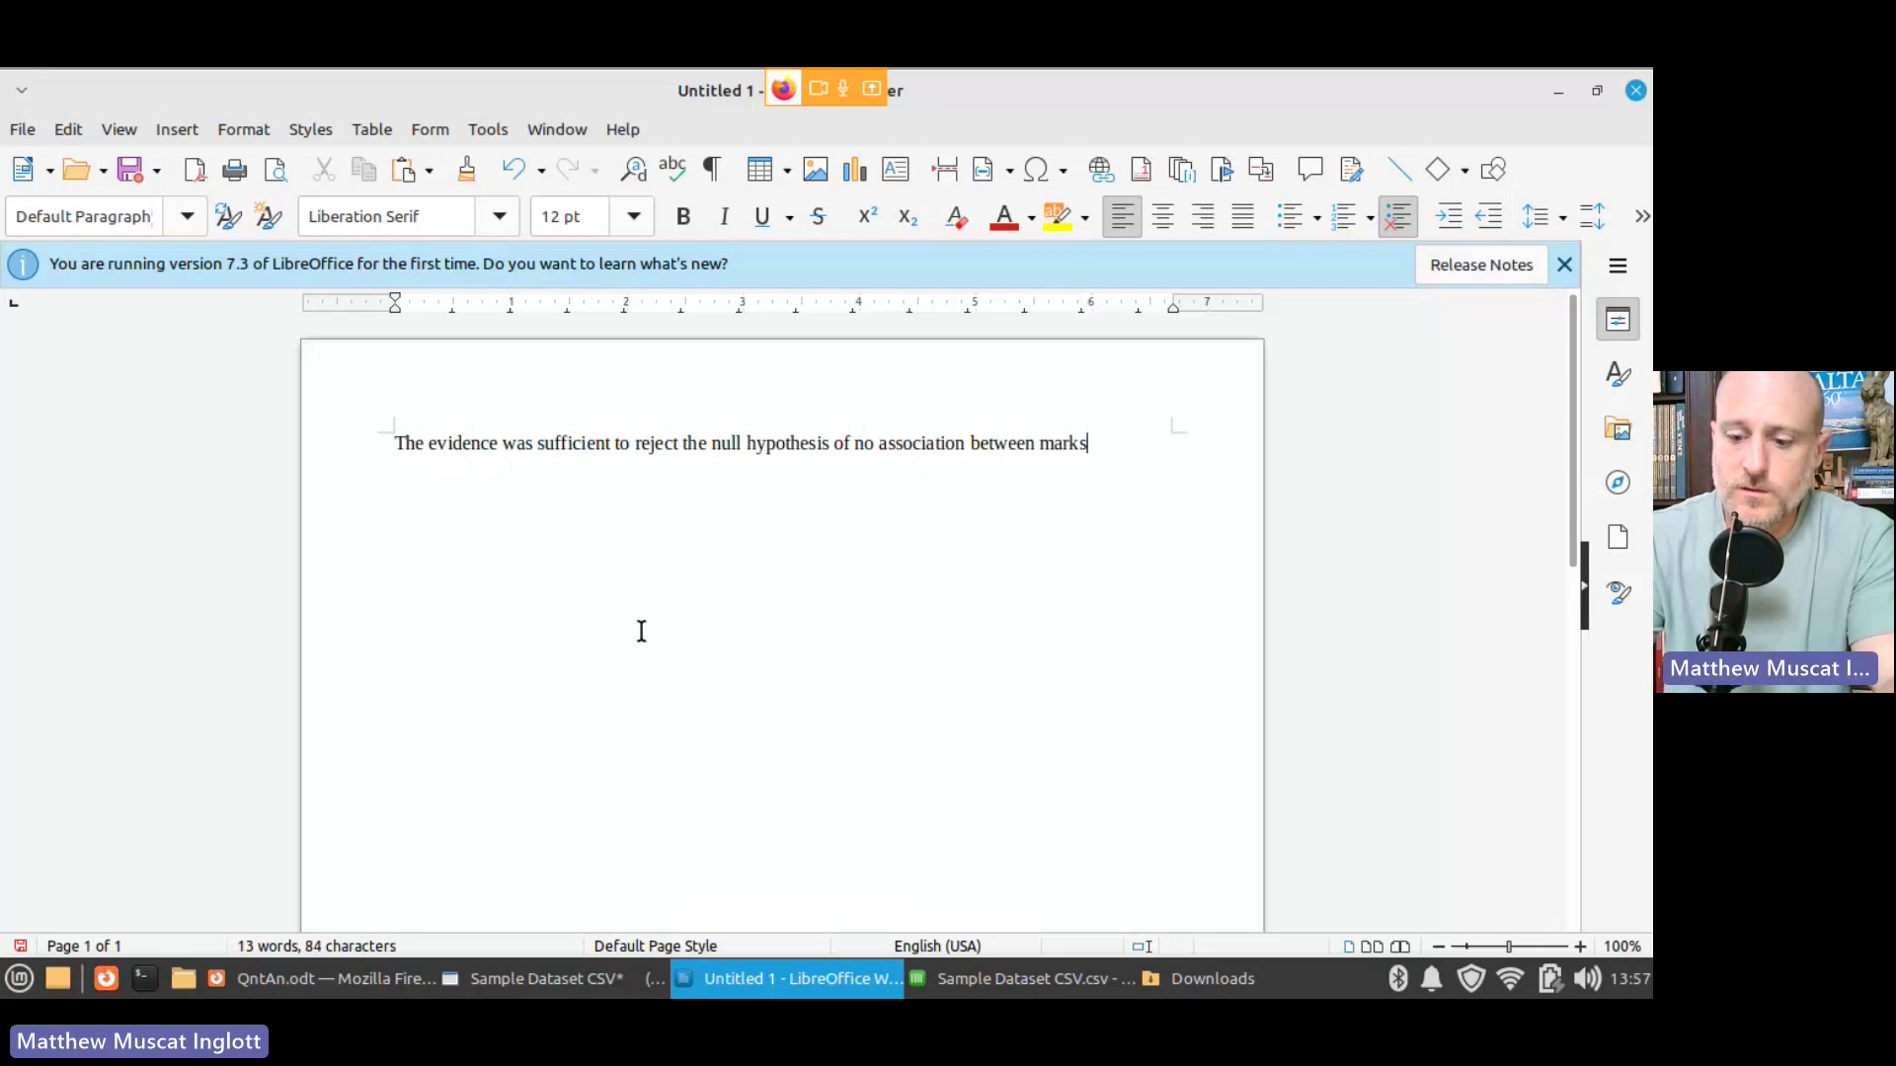
pyautogui.write(' in a quantitat')
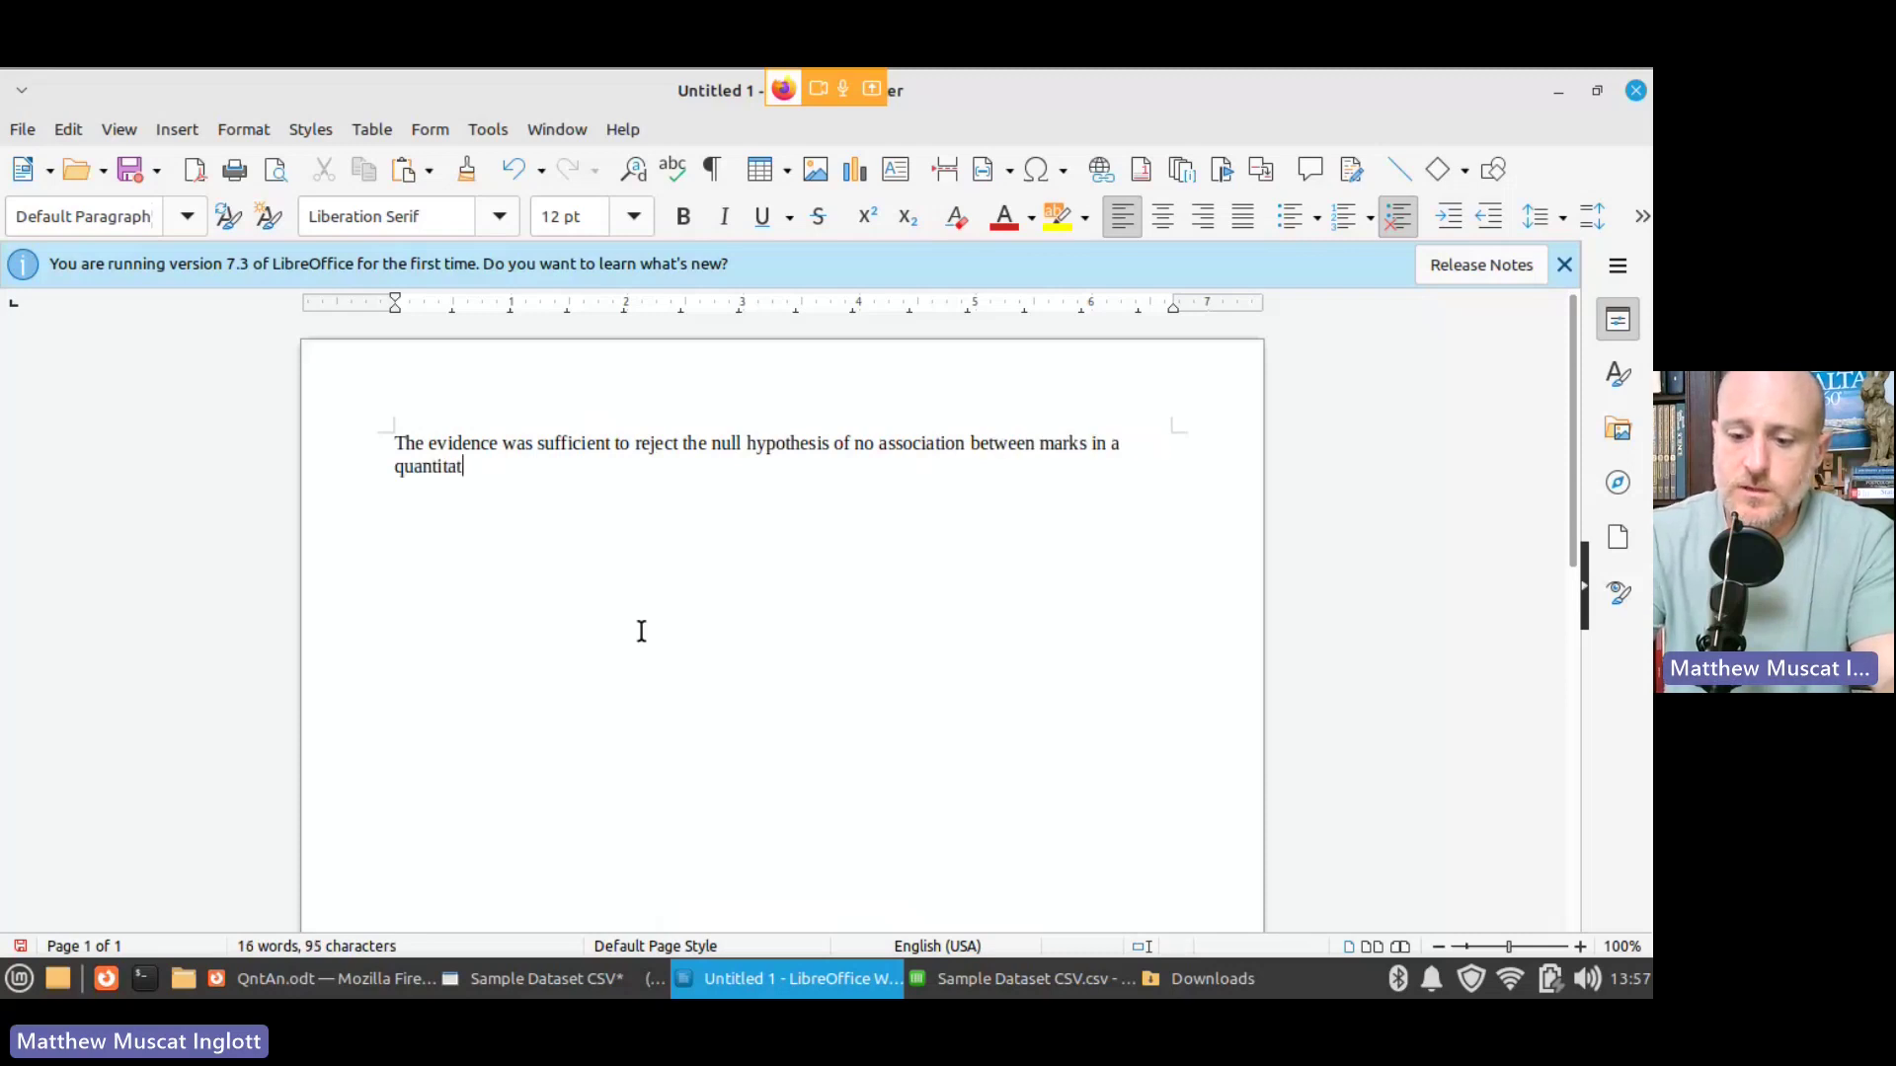
pyautogui.write('ive data anal')
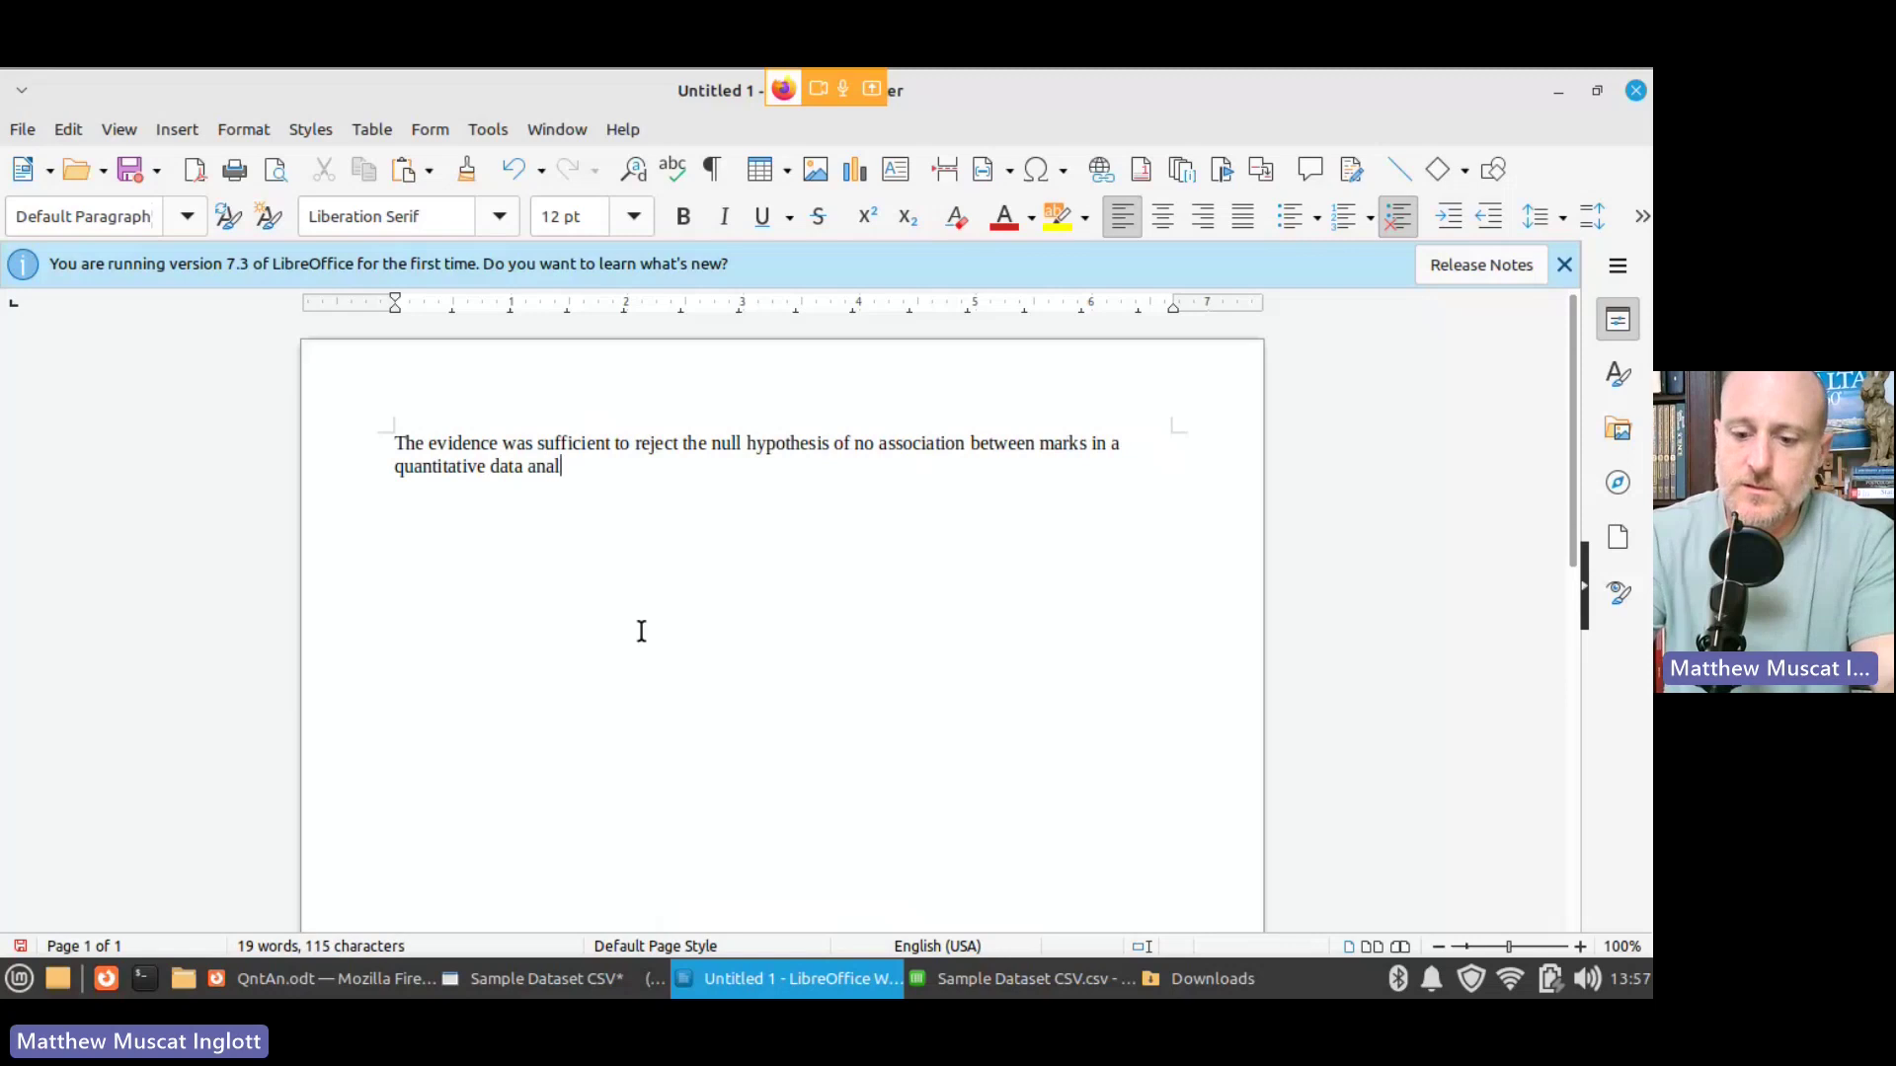
pyautogui.write('ysis test, and ')
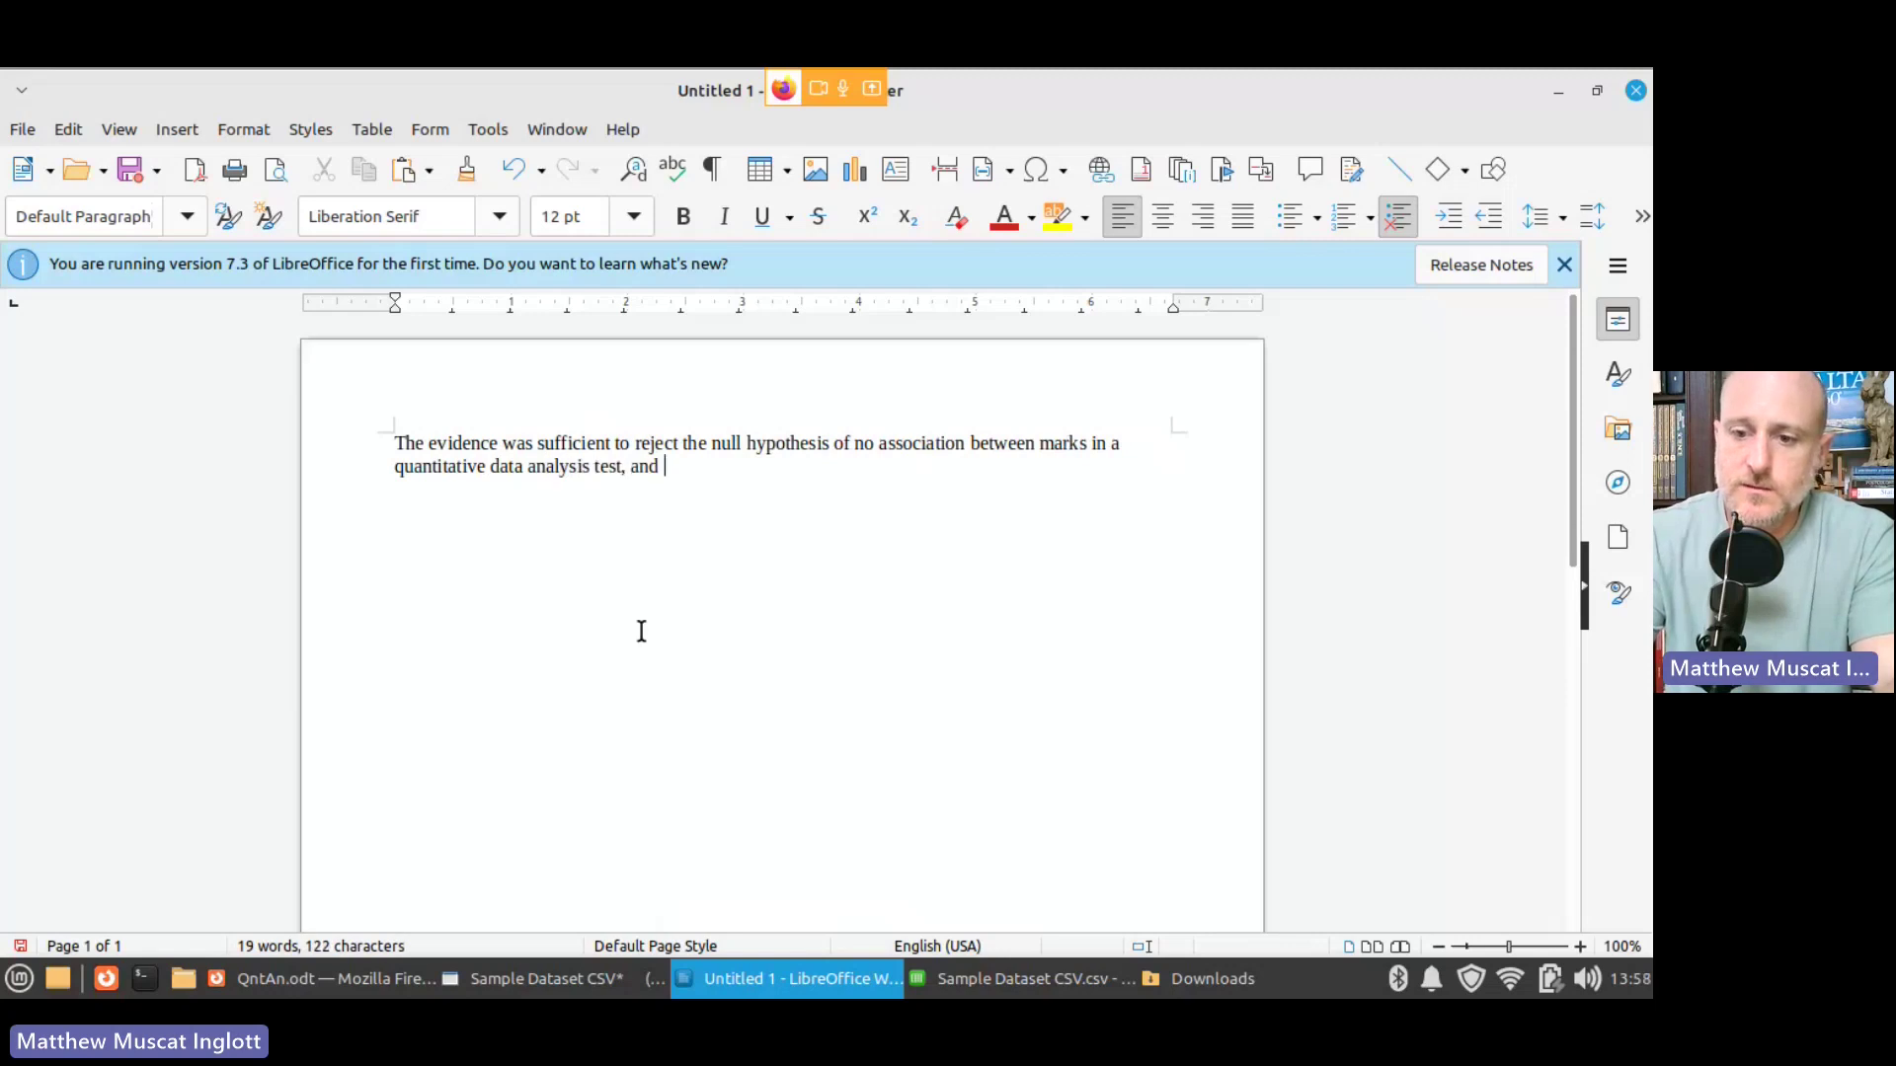
pyautogui.write('marks overall ()')
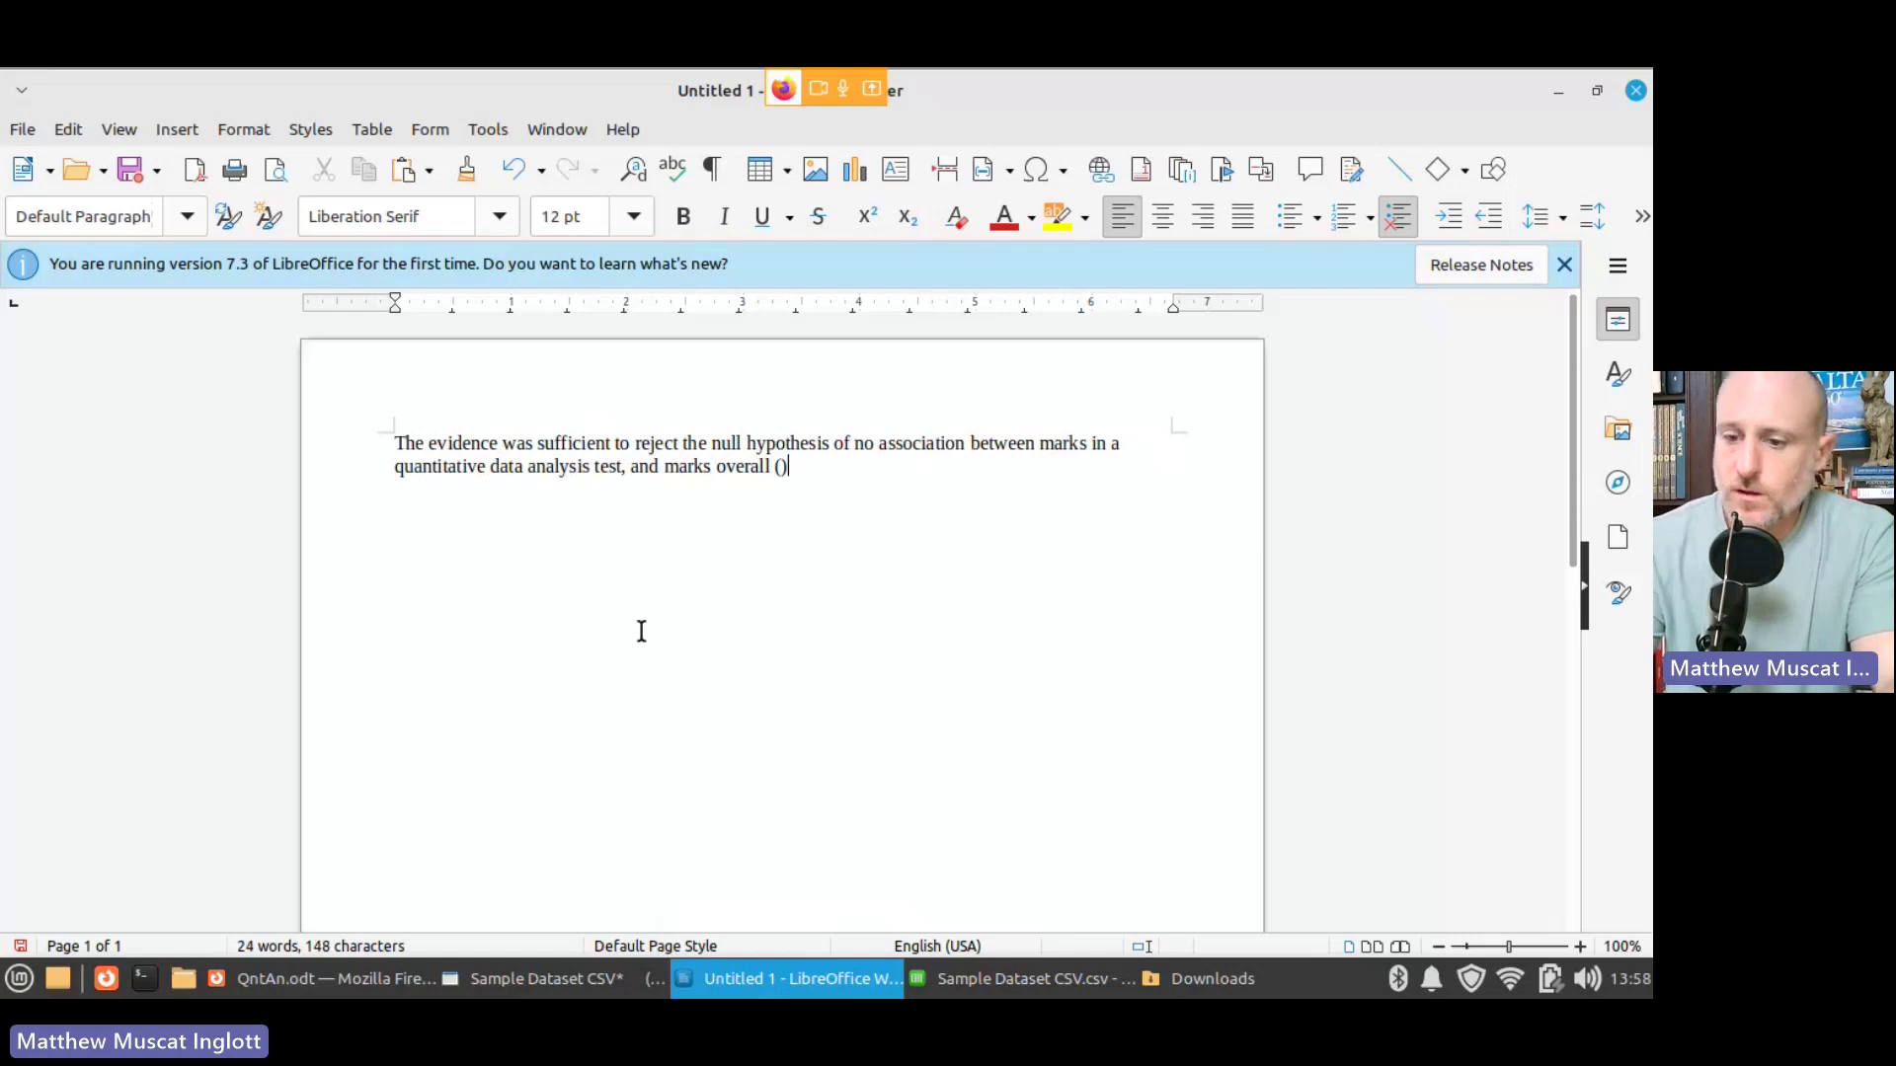
# Step: Fill the parentheses with the Spearman statistics "rs = .89, p < .001"
pyautogui.press('Left')
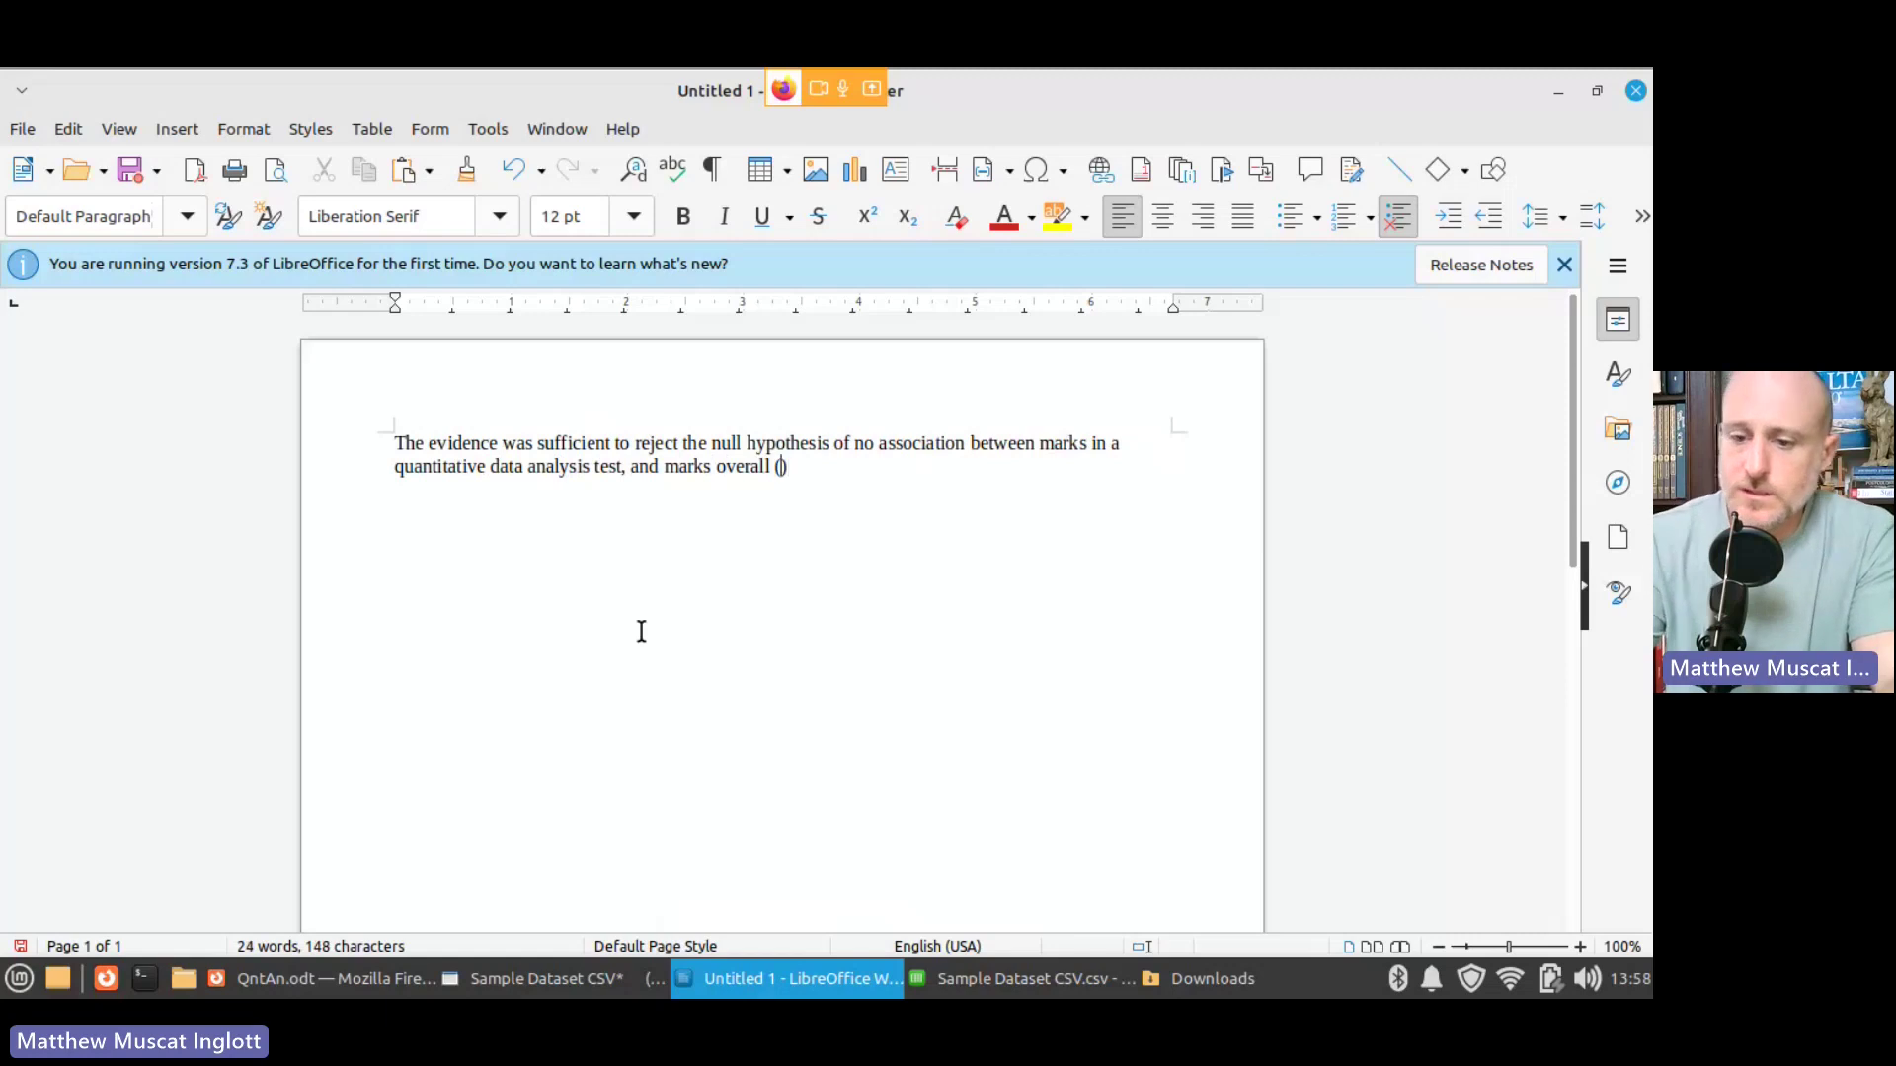
pyautogui.write('rs = .')
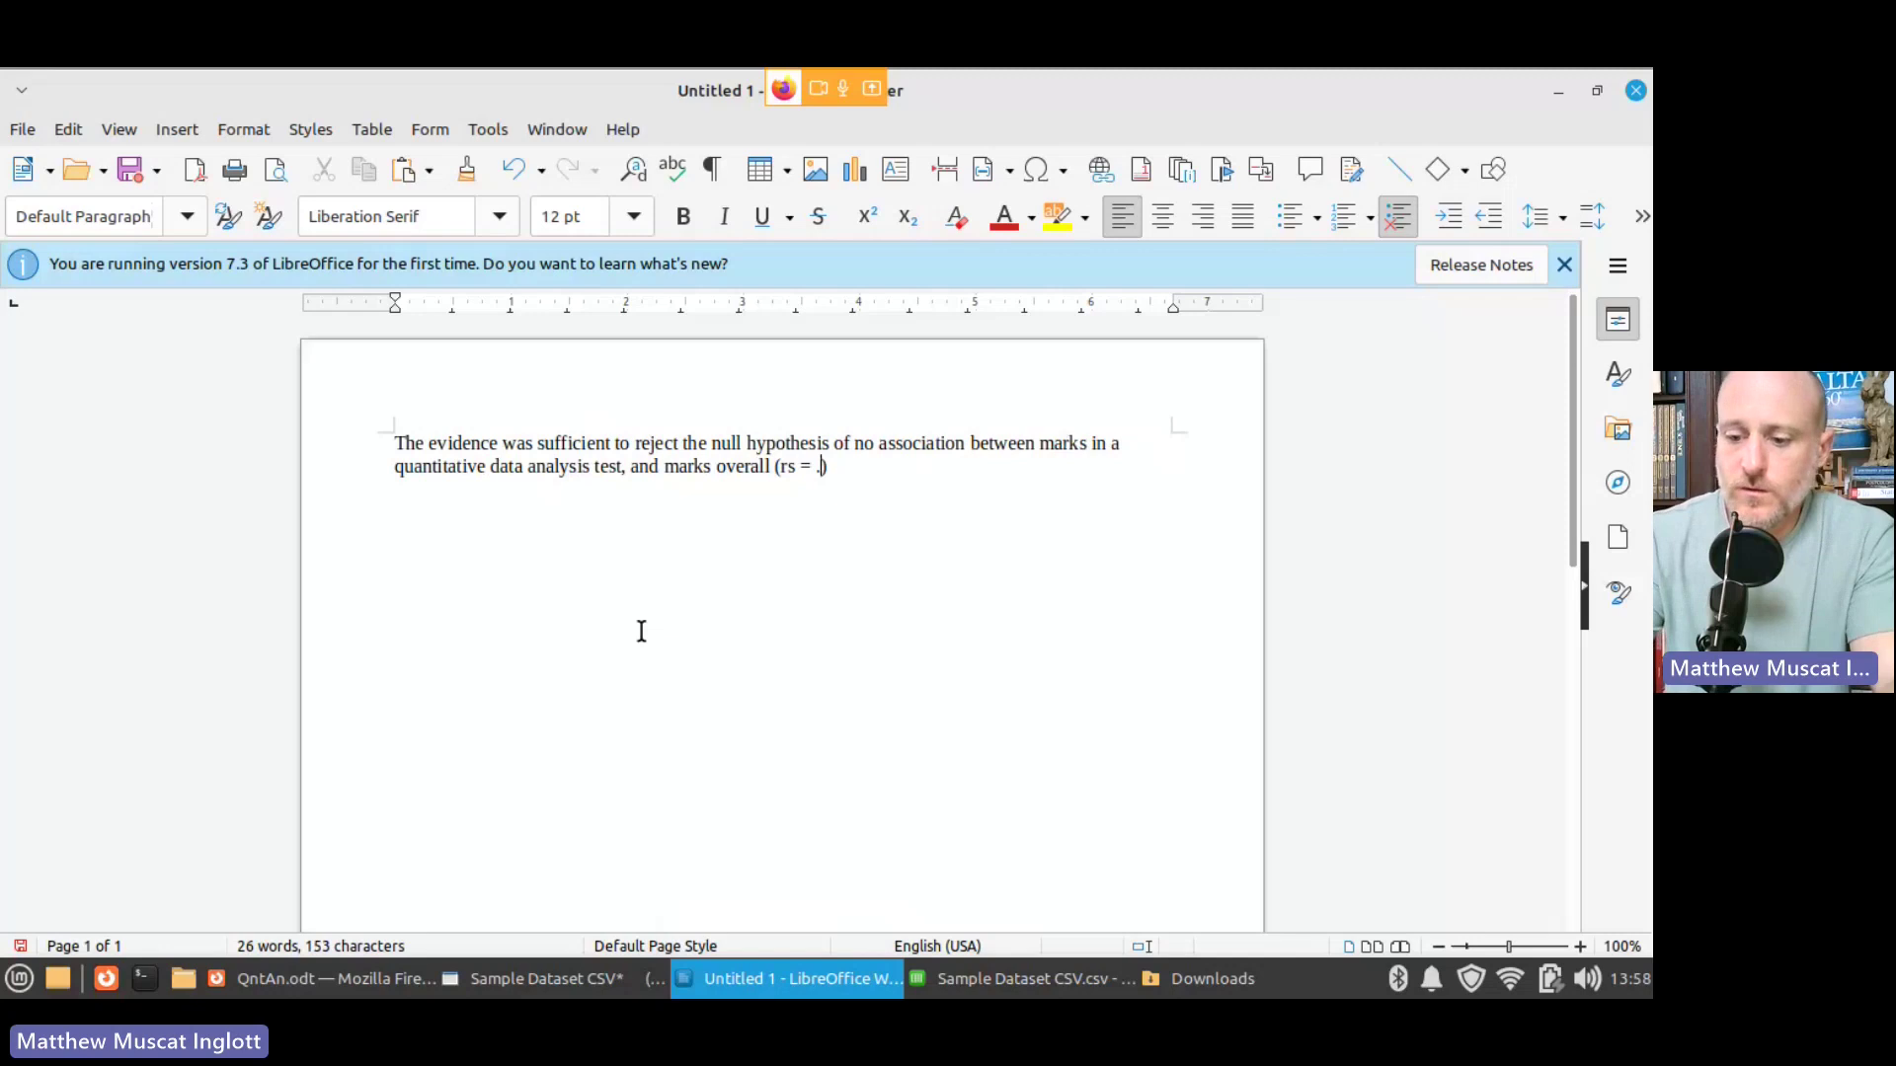
pyautogui.write('89, p')
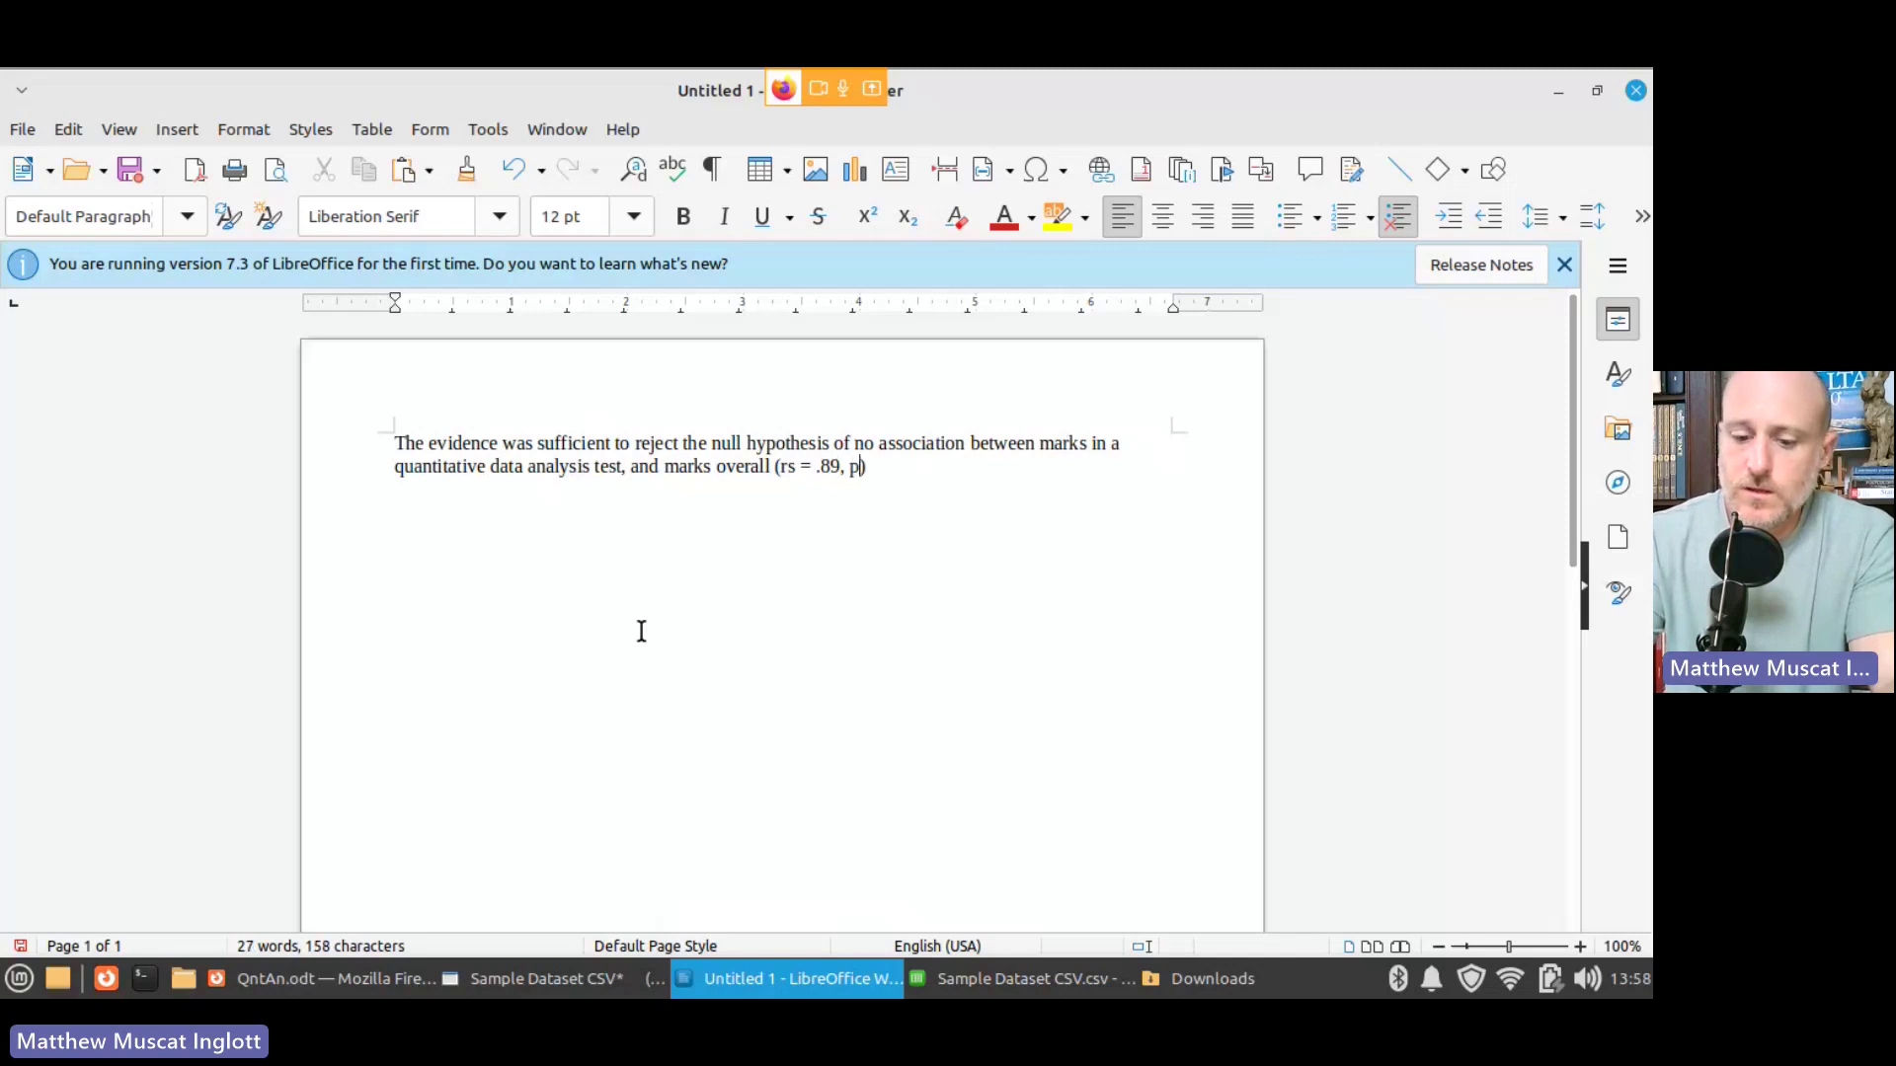
pyautogui.write(' < .')
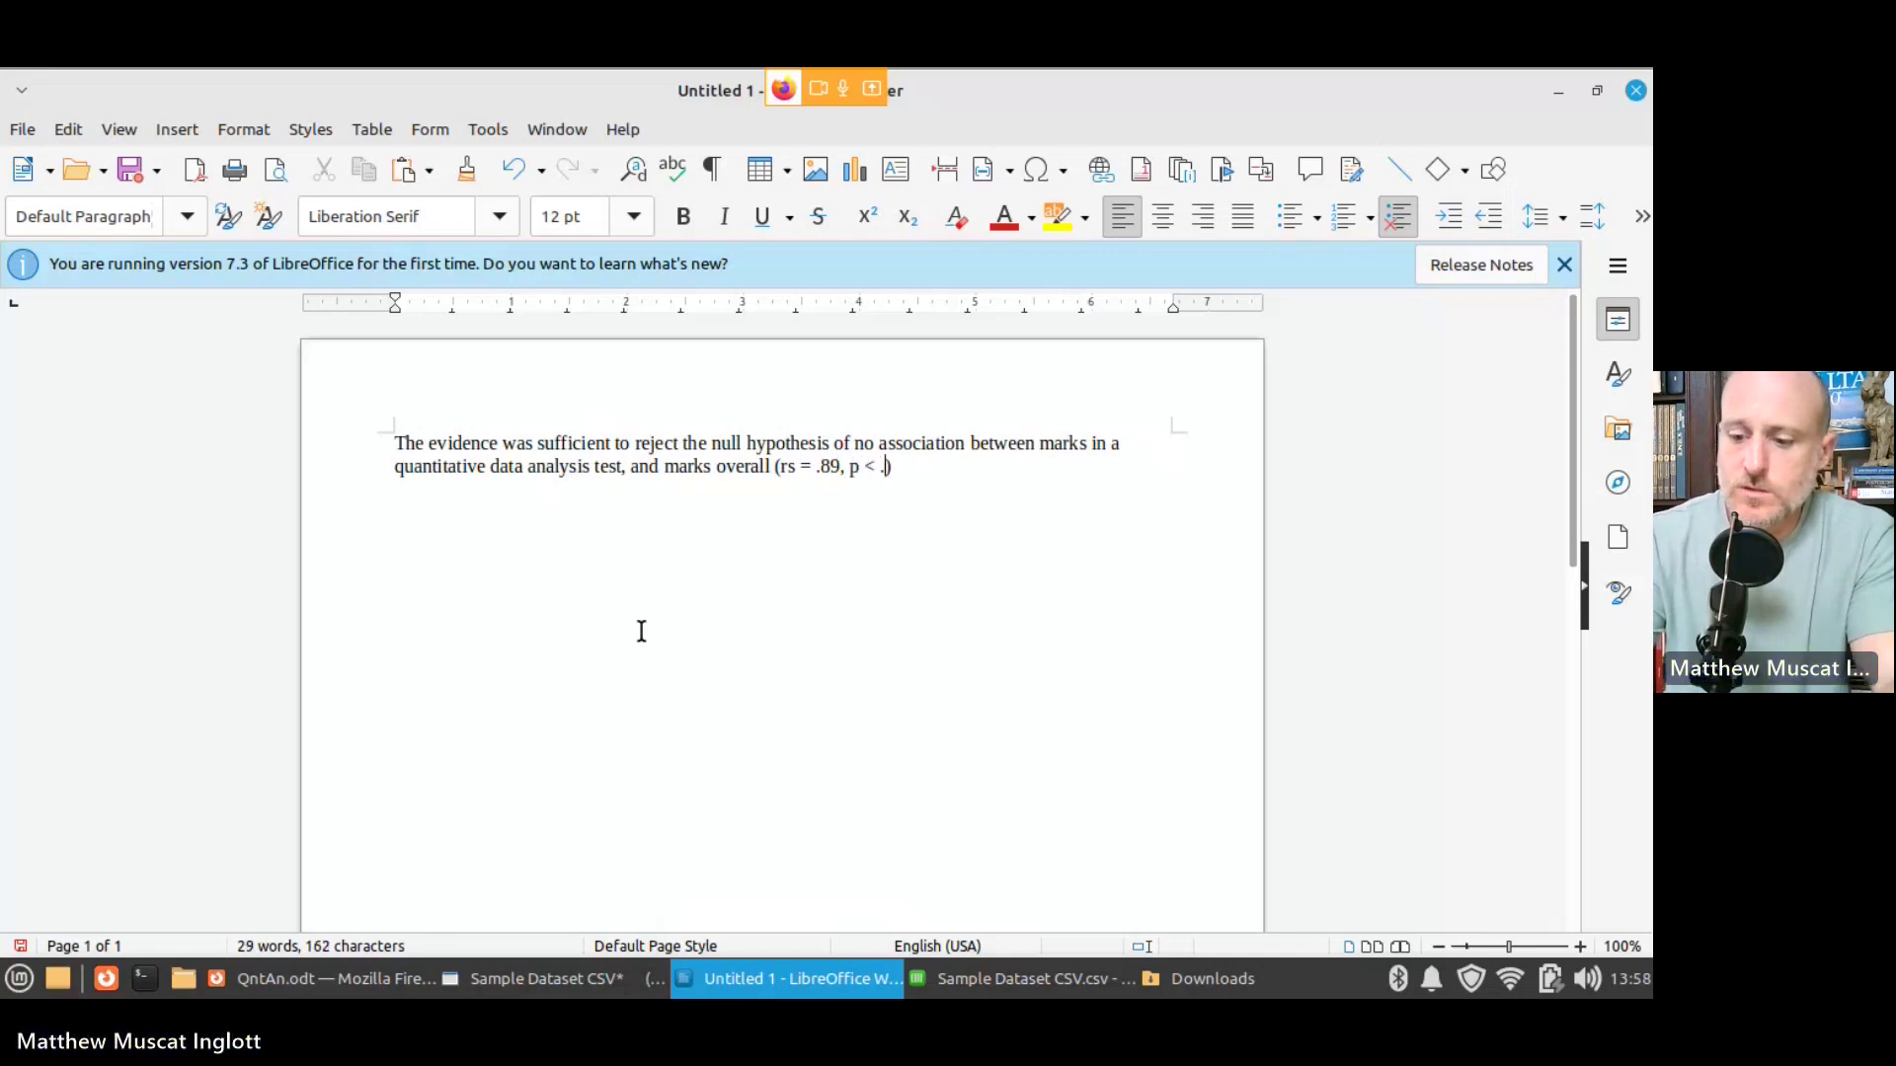
pyautogui.write('001')
# Step: Italicize the letter p in the reported statistics
pyautogui.press('Left')
pyautogui.press('Left')
pyautogui.press('Left')
pyautogui.press('Left')
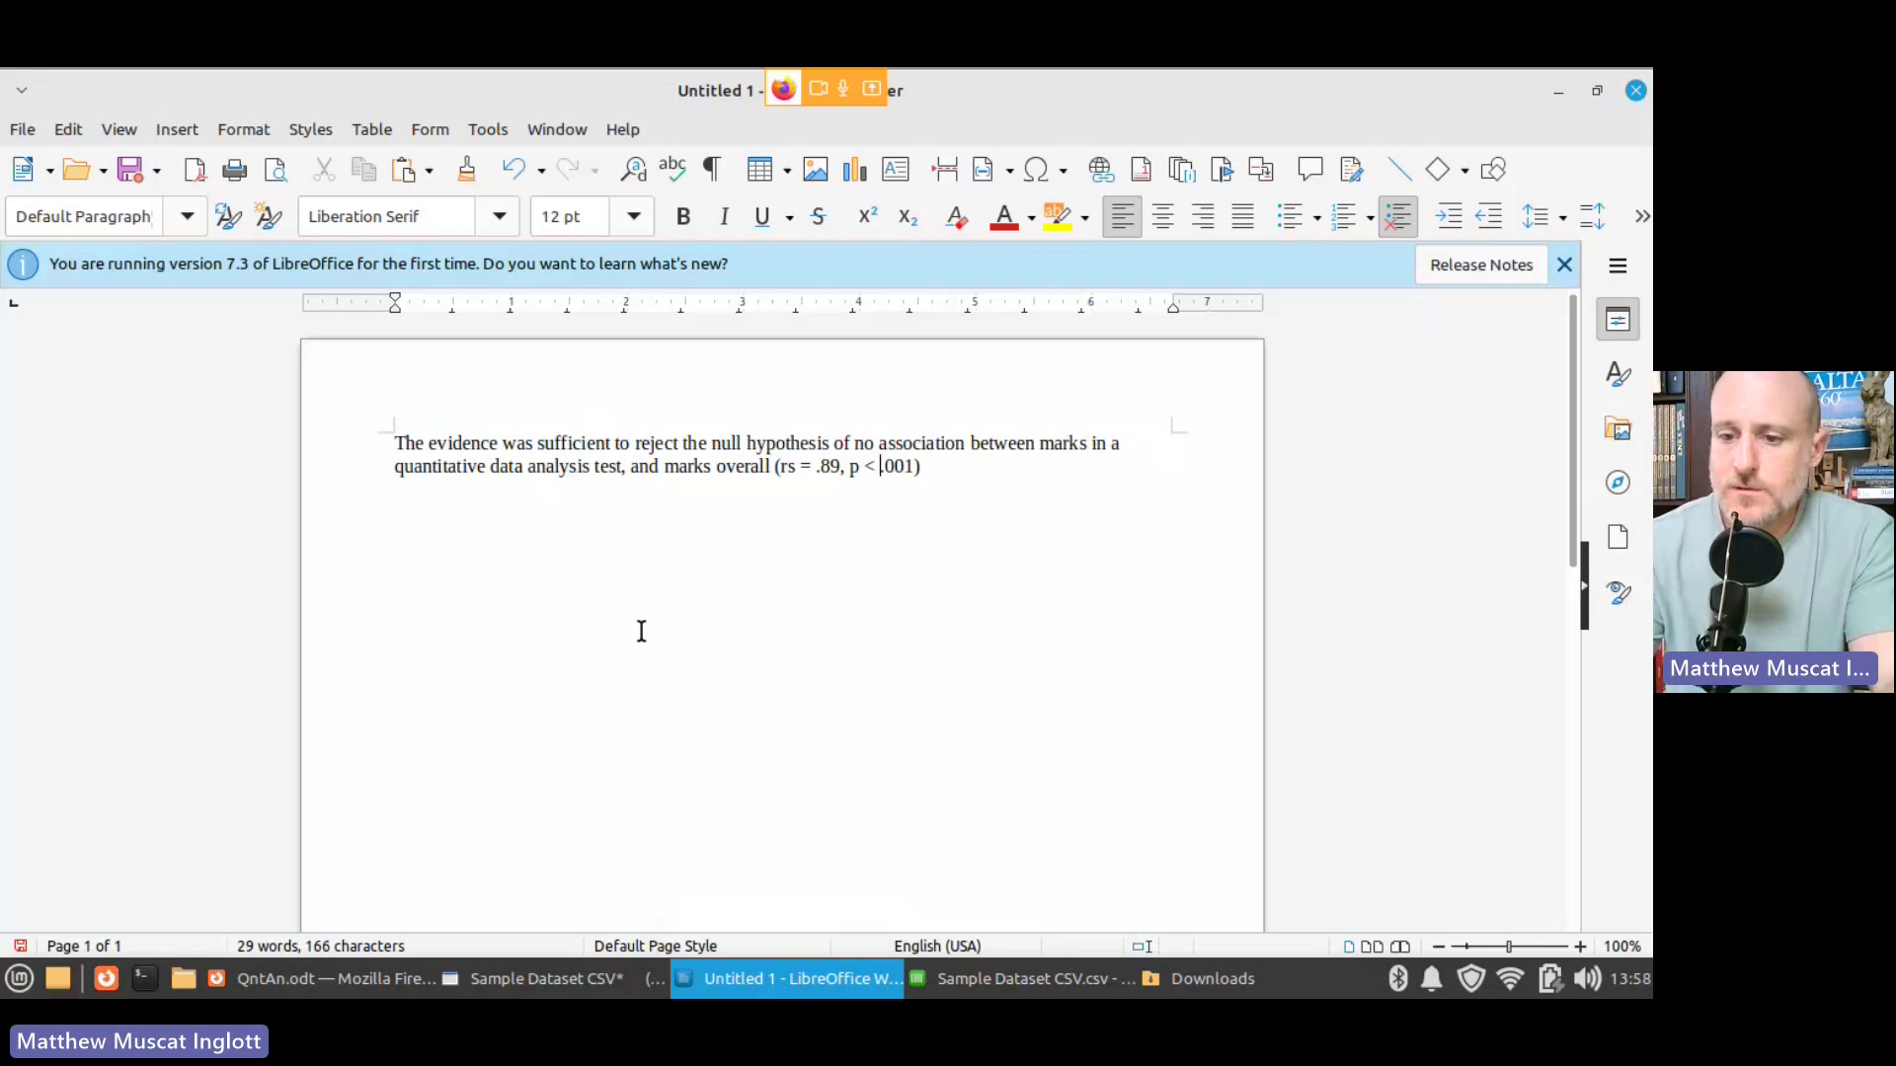
pyautogui.press('Left')
pyautogui.press('Left')
pyautogui.press('Left')
pyautogui.hotkey('shift', 'Left')
pyautogui.hotkey('ctrl', 'i')
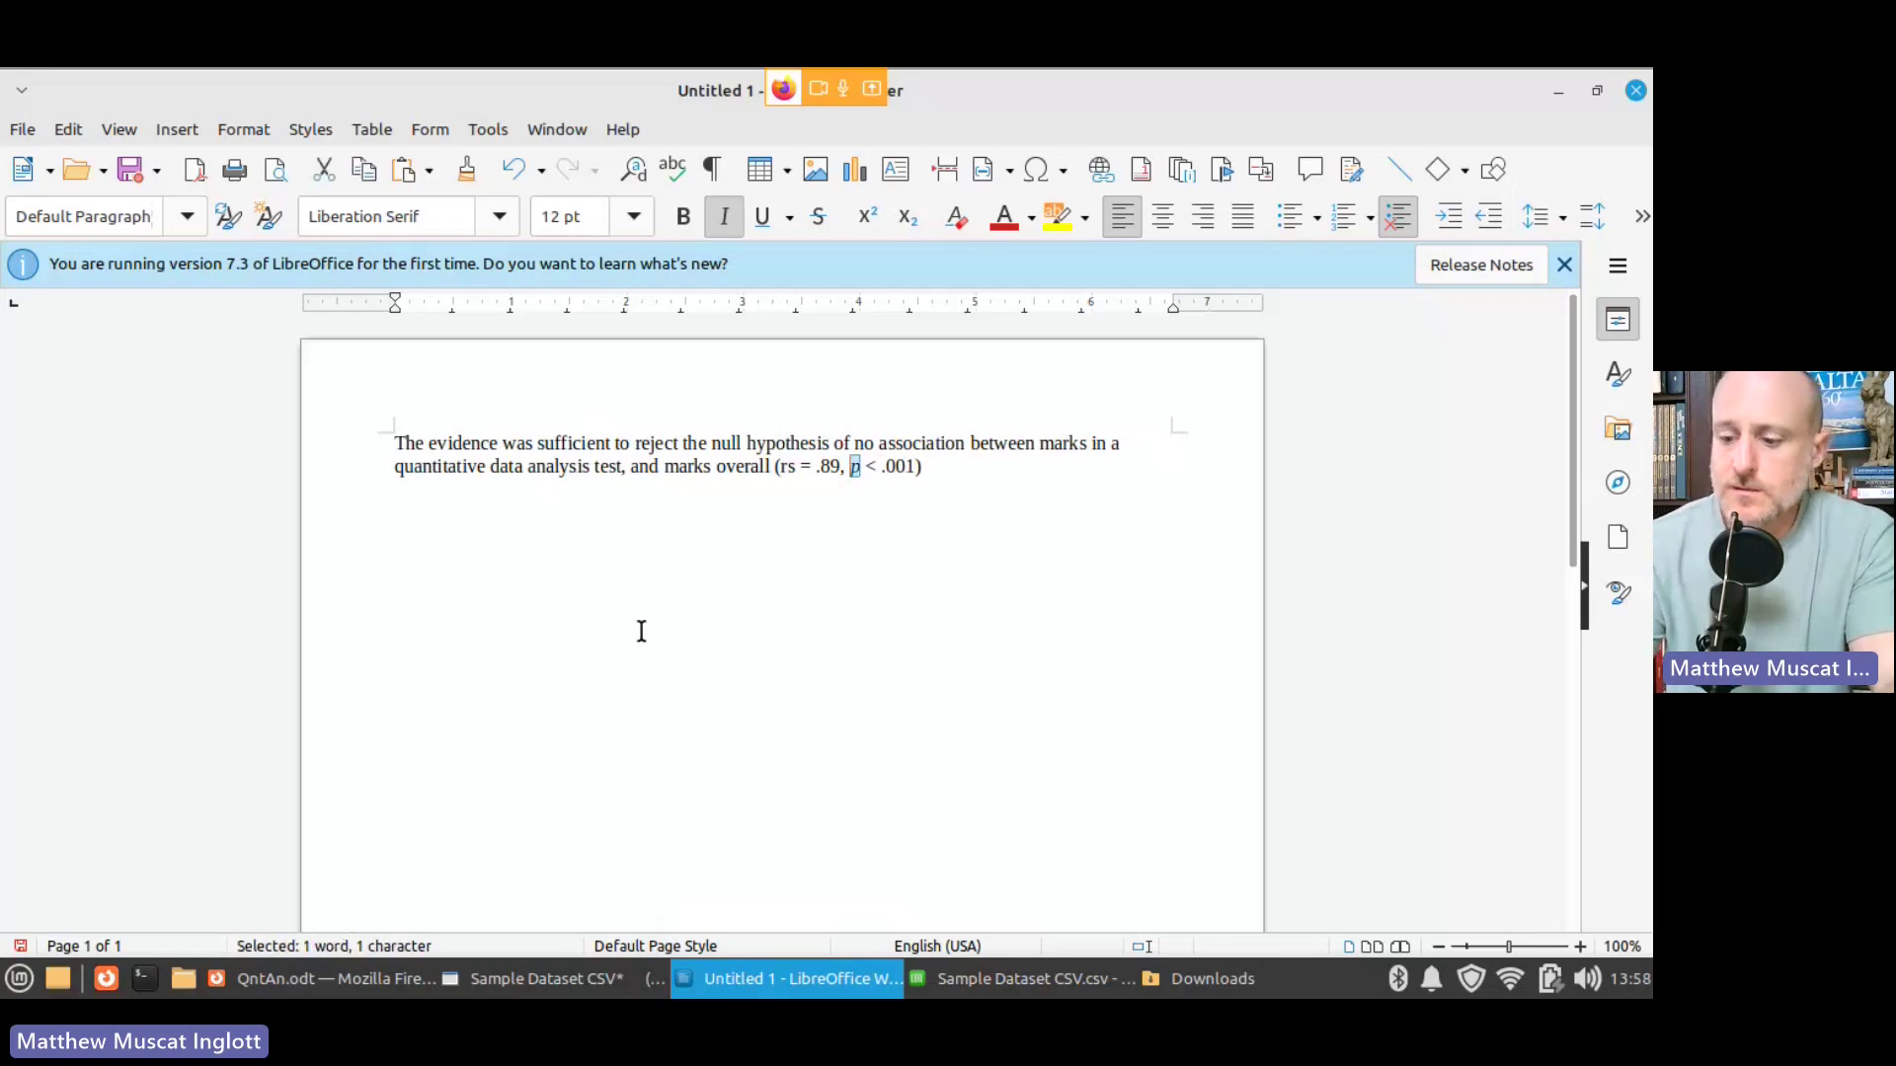
# Step: Italicize the "rs" symbol at the start of the parentheses
pyautogui.press('Left')
pyautogui.press('Left')
pyautogui.press('Left')
pyautogui.press('Left')
pyautogui.press('Left')
pyautogui.press('Left')
pyautogui.press('Left')
pyautogui.press('Left')
pyautogui.press('Left')
pyautogui.hotkey('shift', 'Left')
pyautogui.hotkey('shift', 'Left')
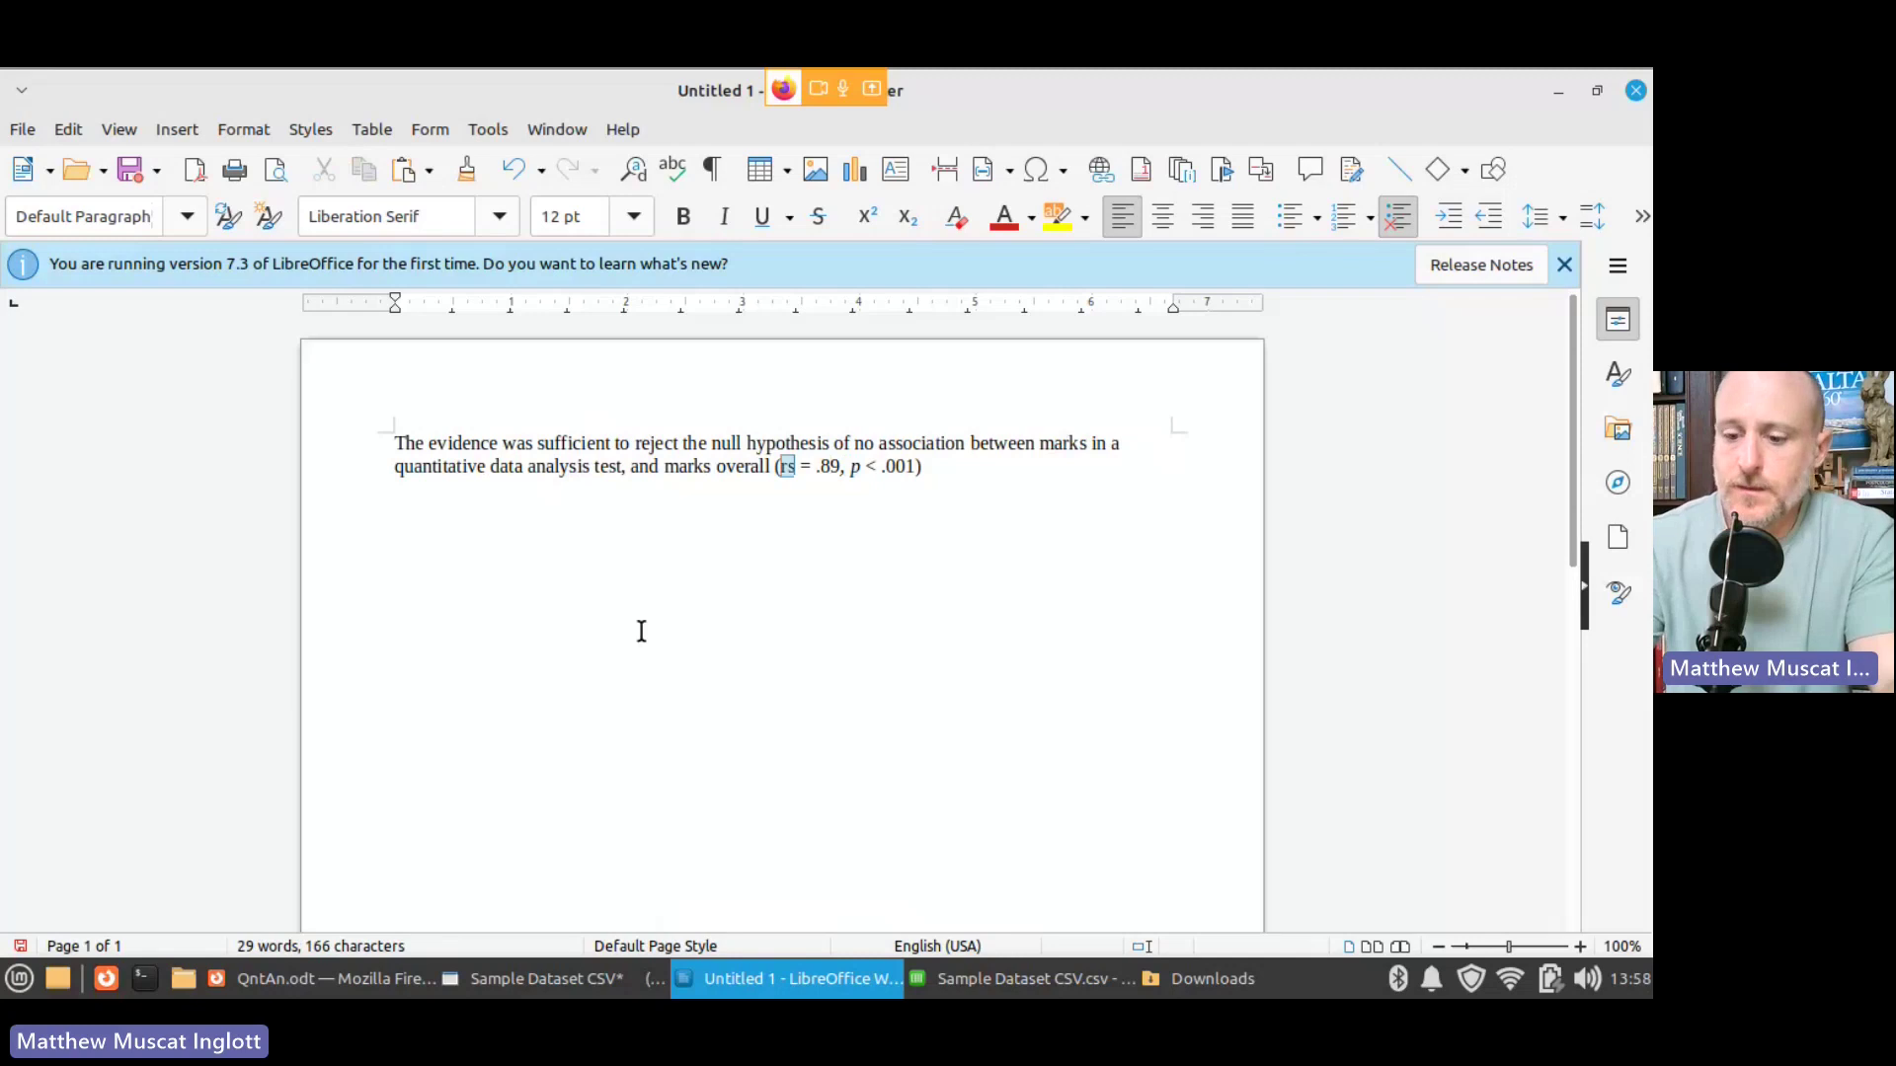
pyautogui.hotkey('ctrl', 'i')
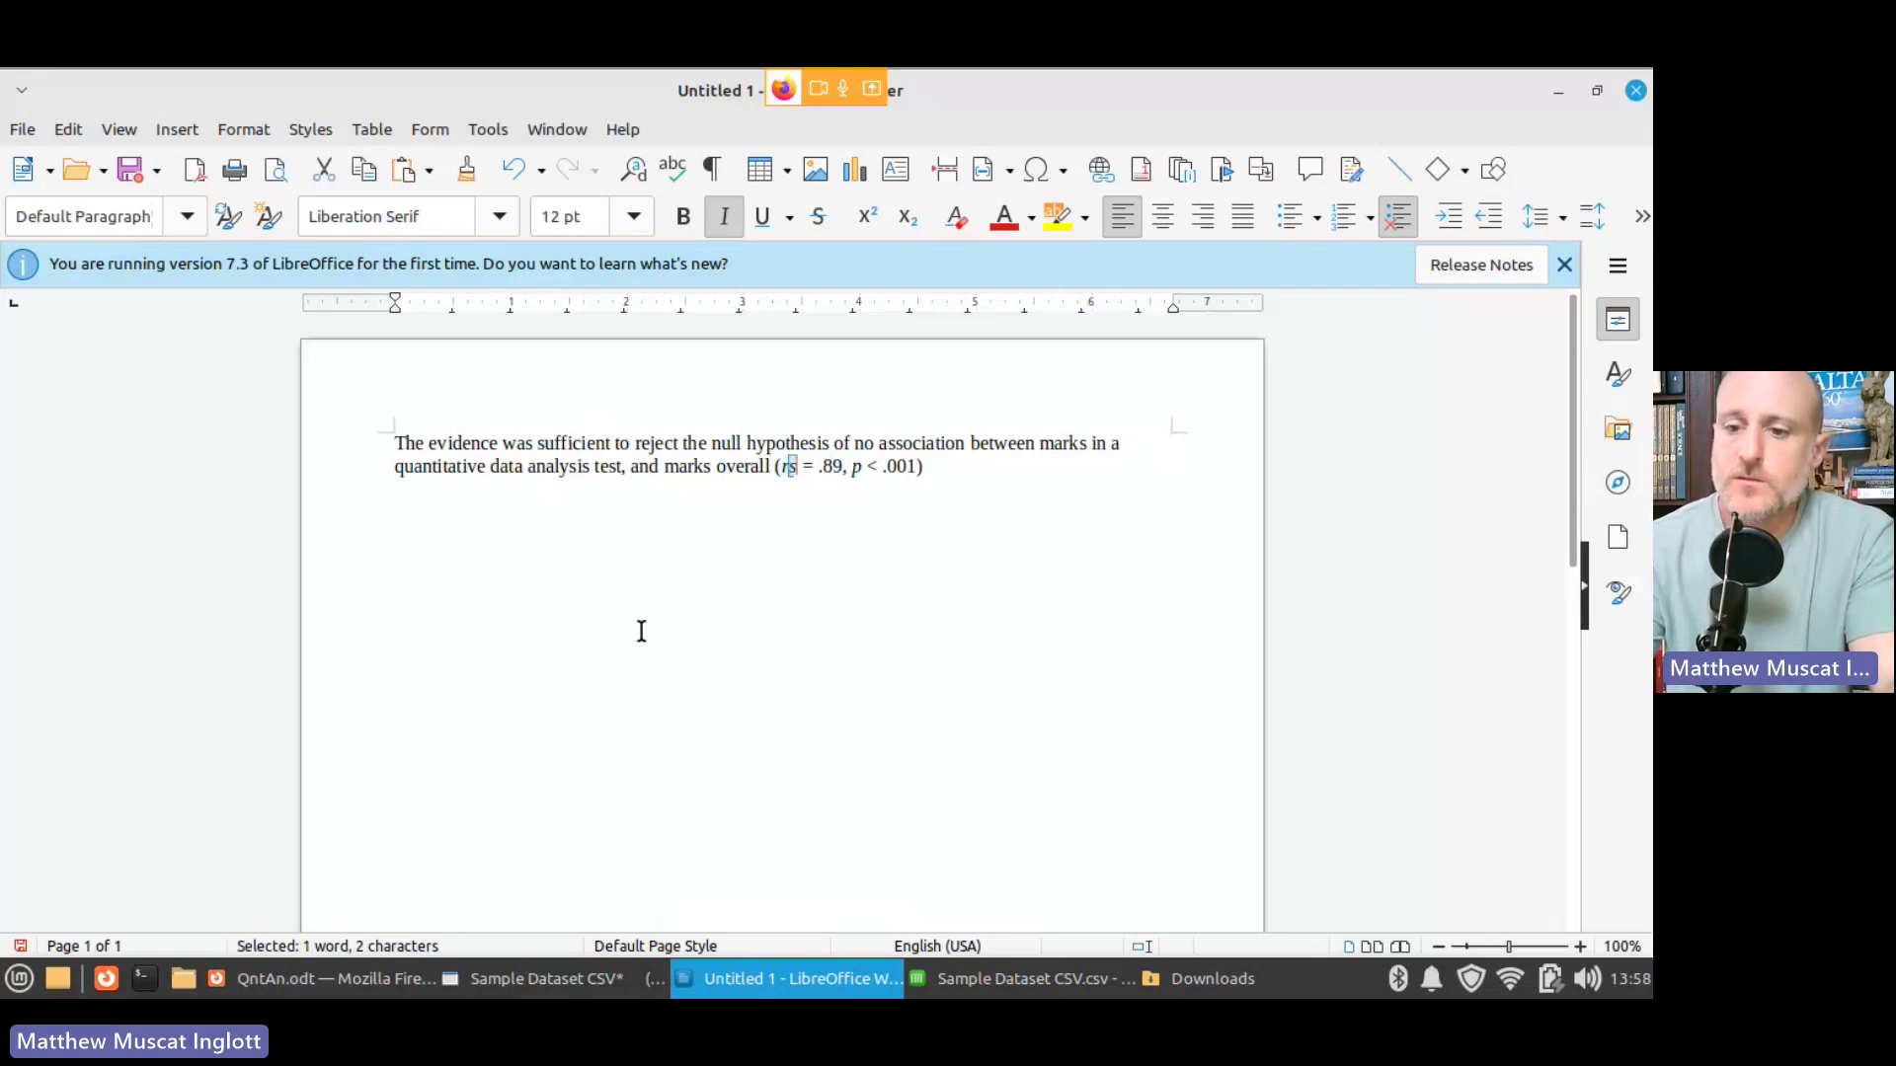
# Step: Make the s of "rs" a subscript and end the sentence with a full stop after the parentheses
pyautogui.hotkey('shift', 'Right')
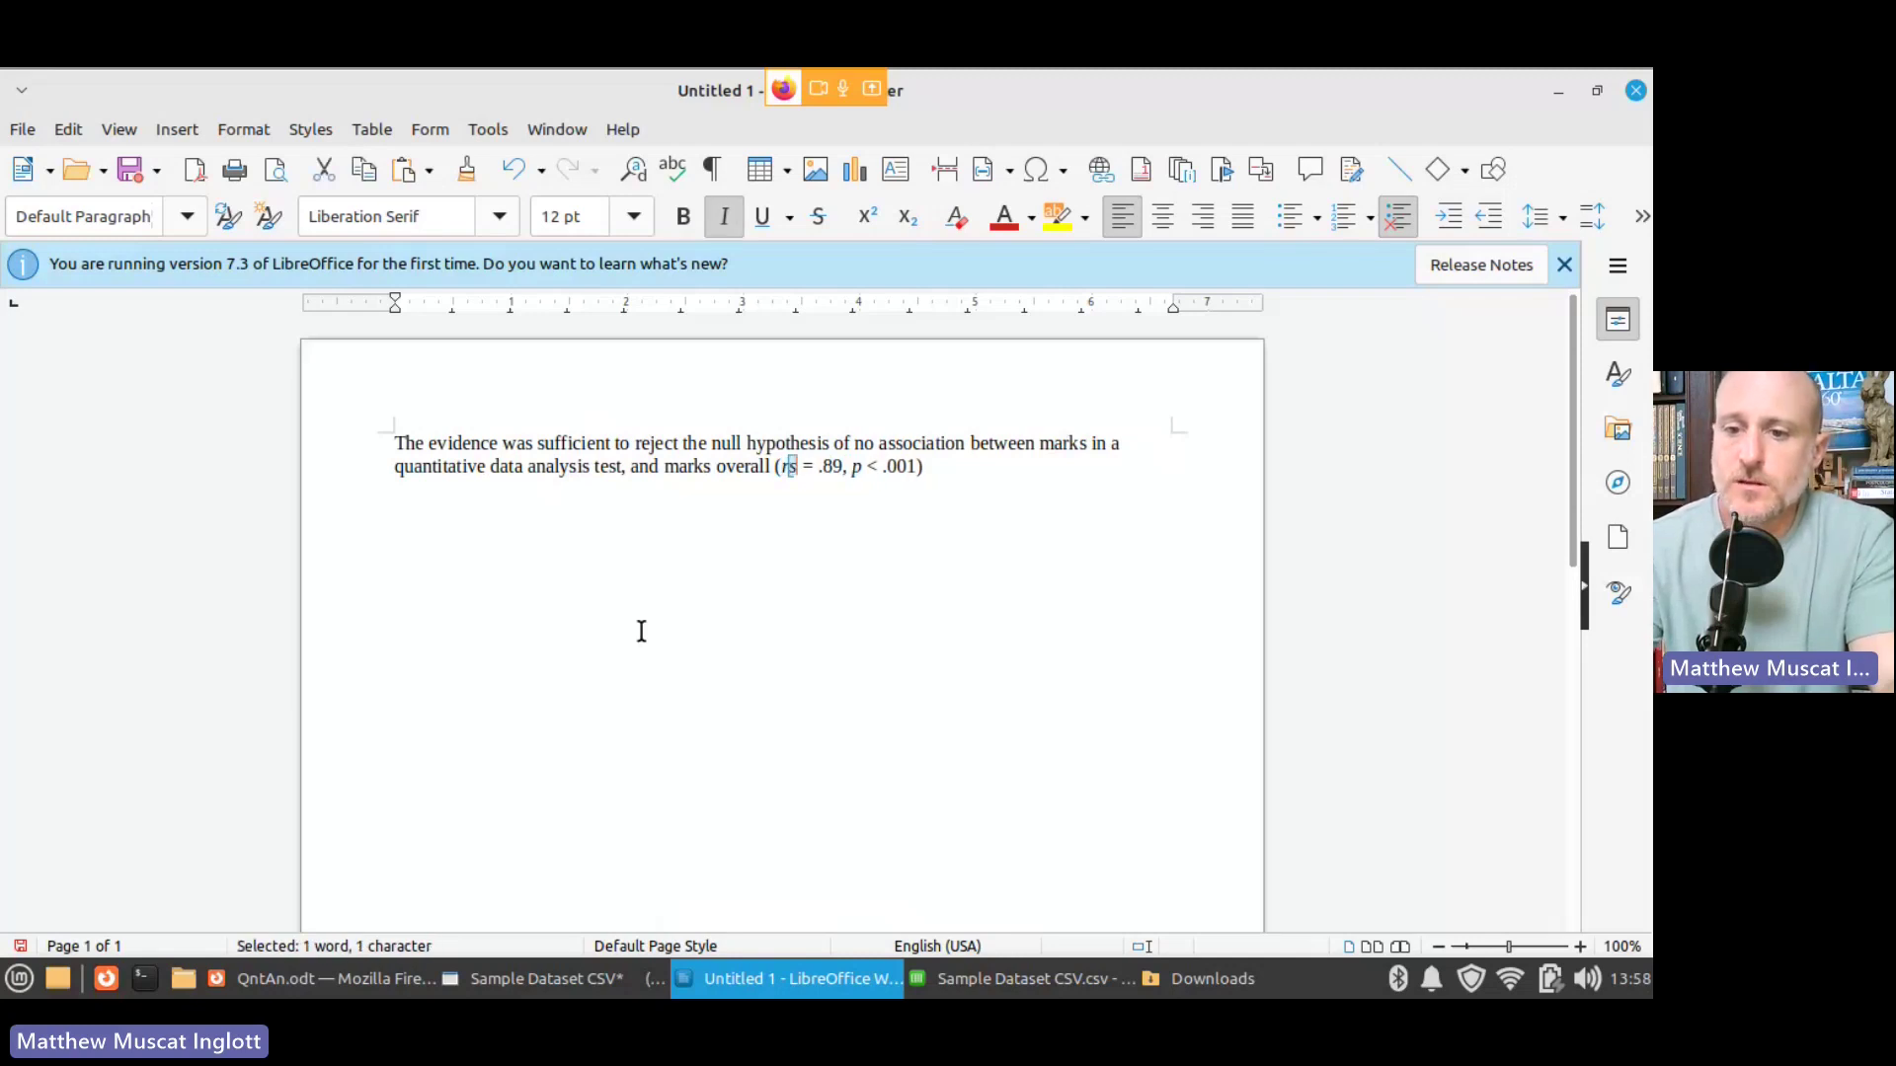
pyautogui.click(908, 217)
pyautogui.click(953, 479)
pyautogui.write('.')
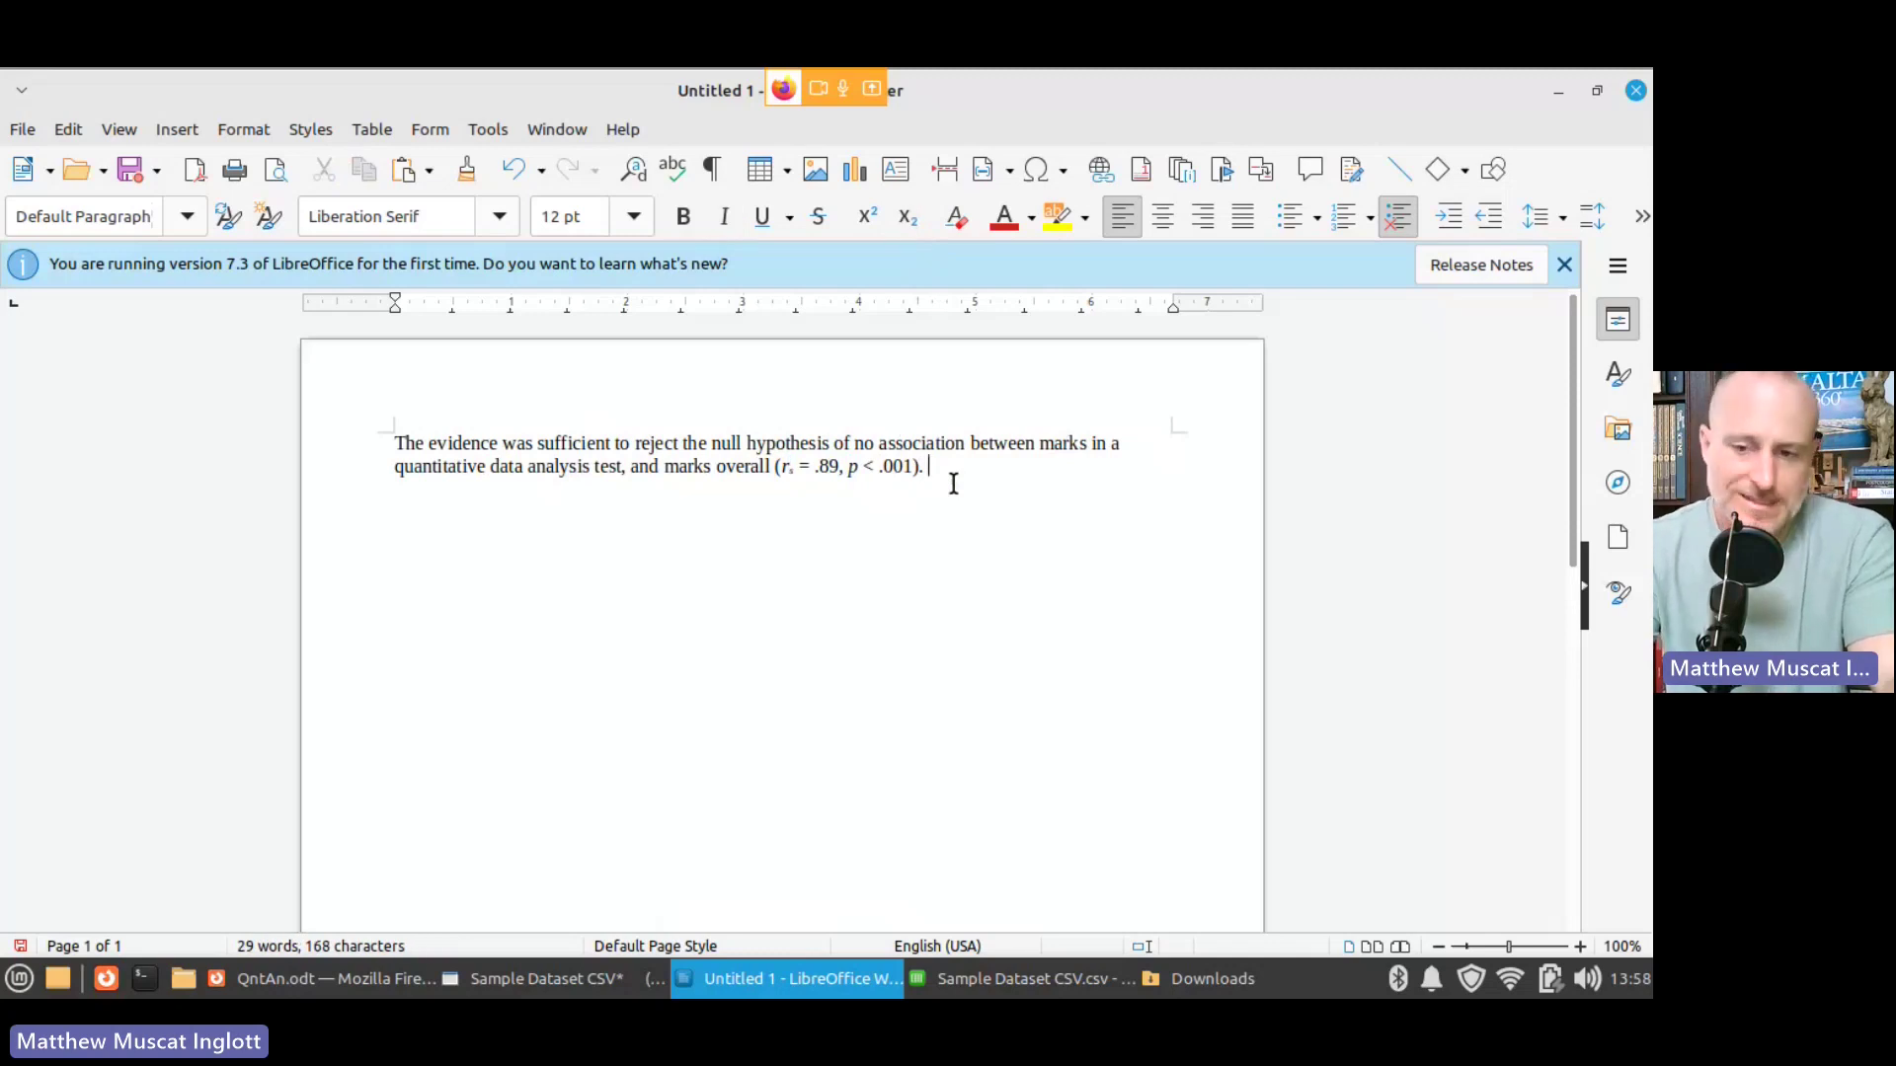
# Step: Return to the JASP correlation analysis and enable the pairwise display of the results
pyautogui.click(550, 980)
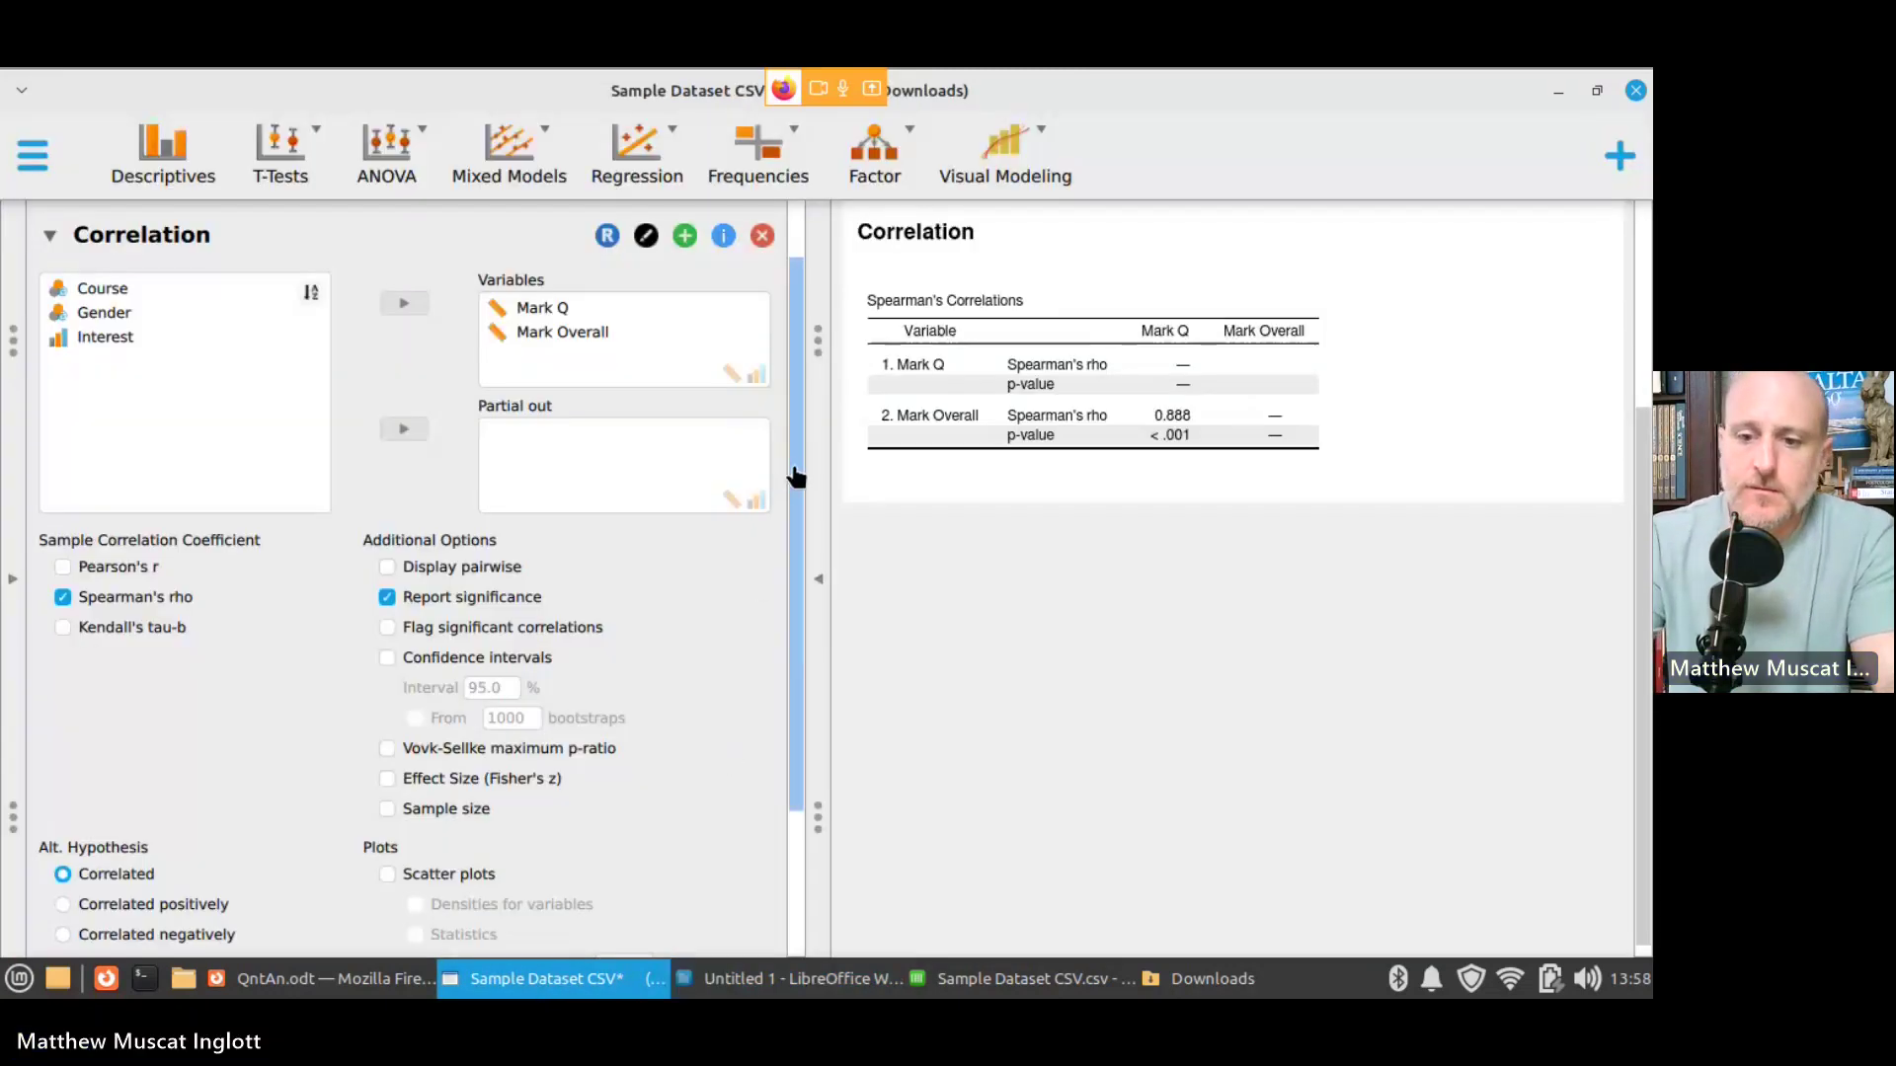
pyautogui.moveTo(793, 474); pyautogui.dragTo(796, 654)
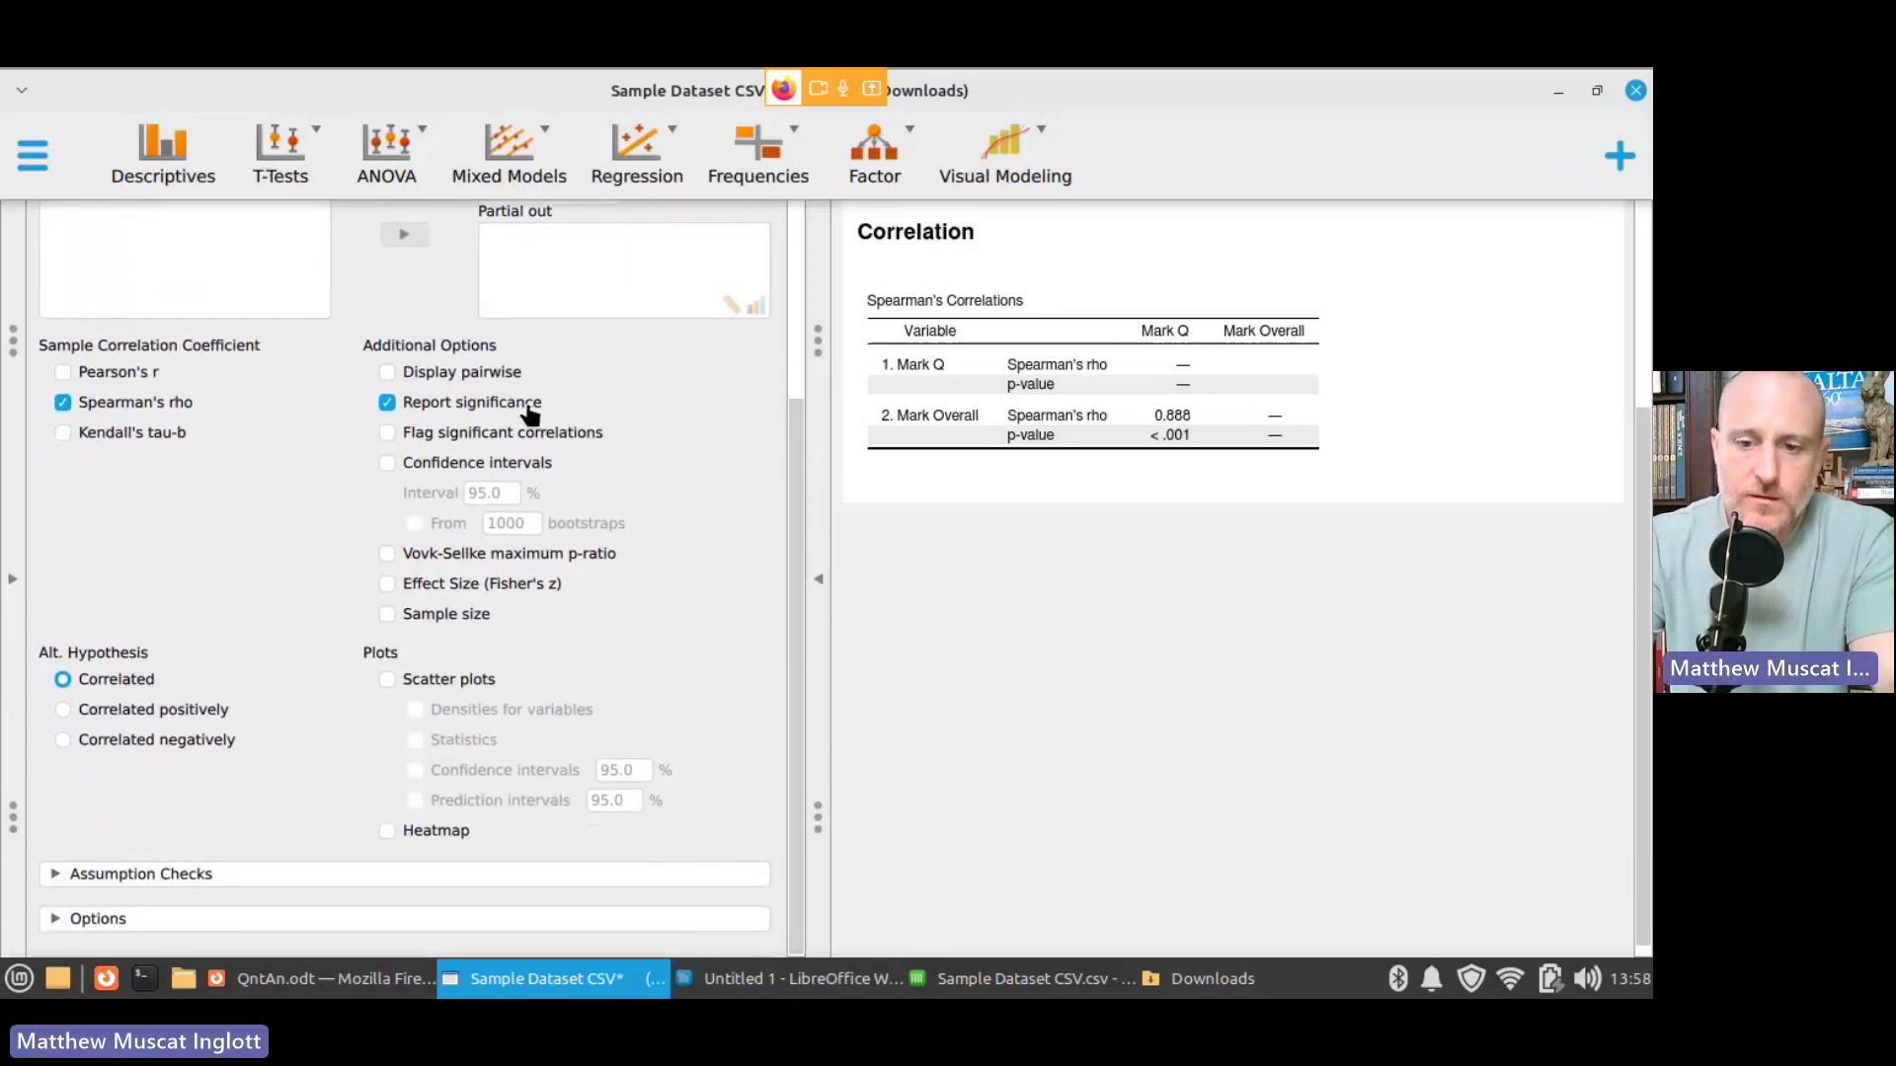
pyautogui.click(411, 384)
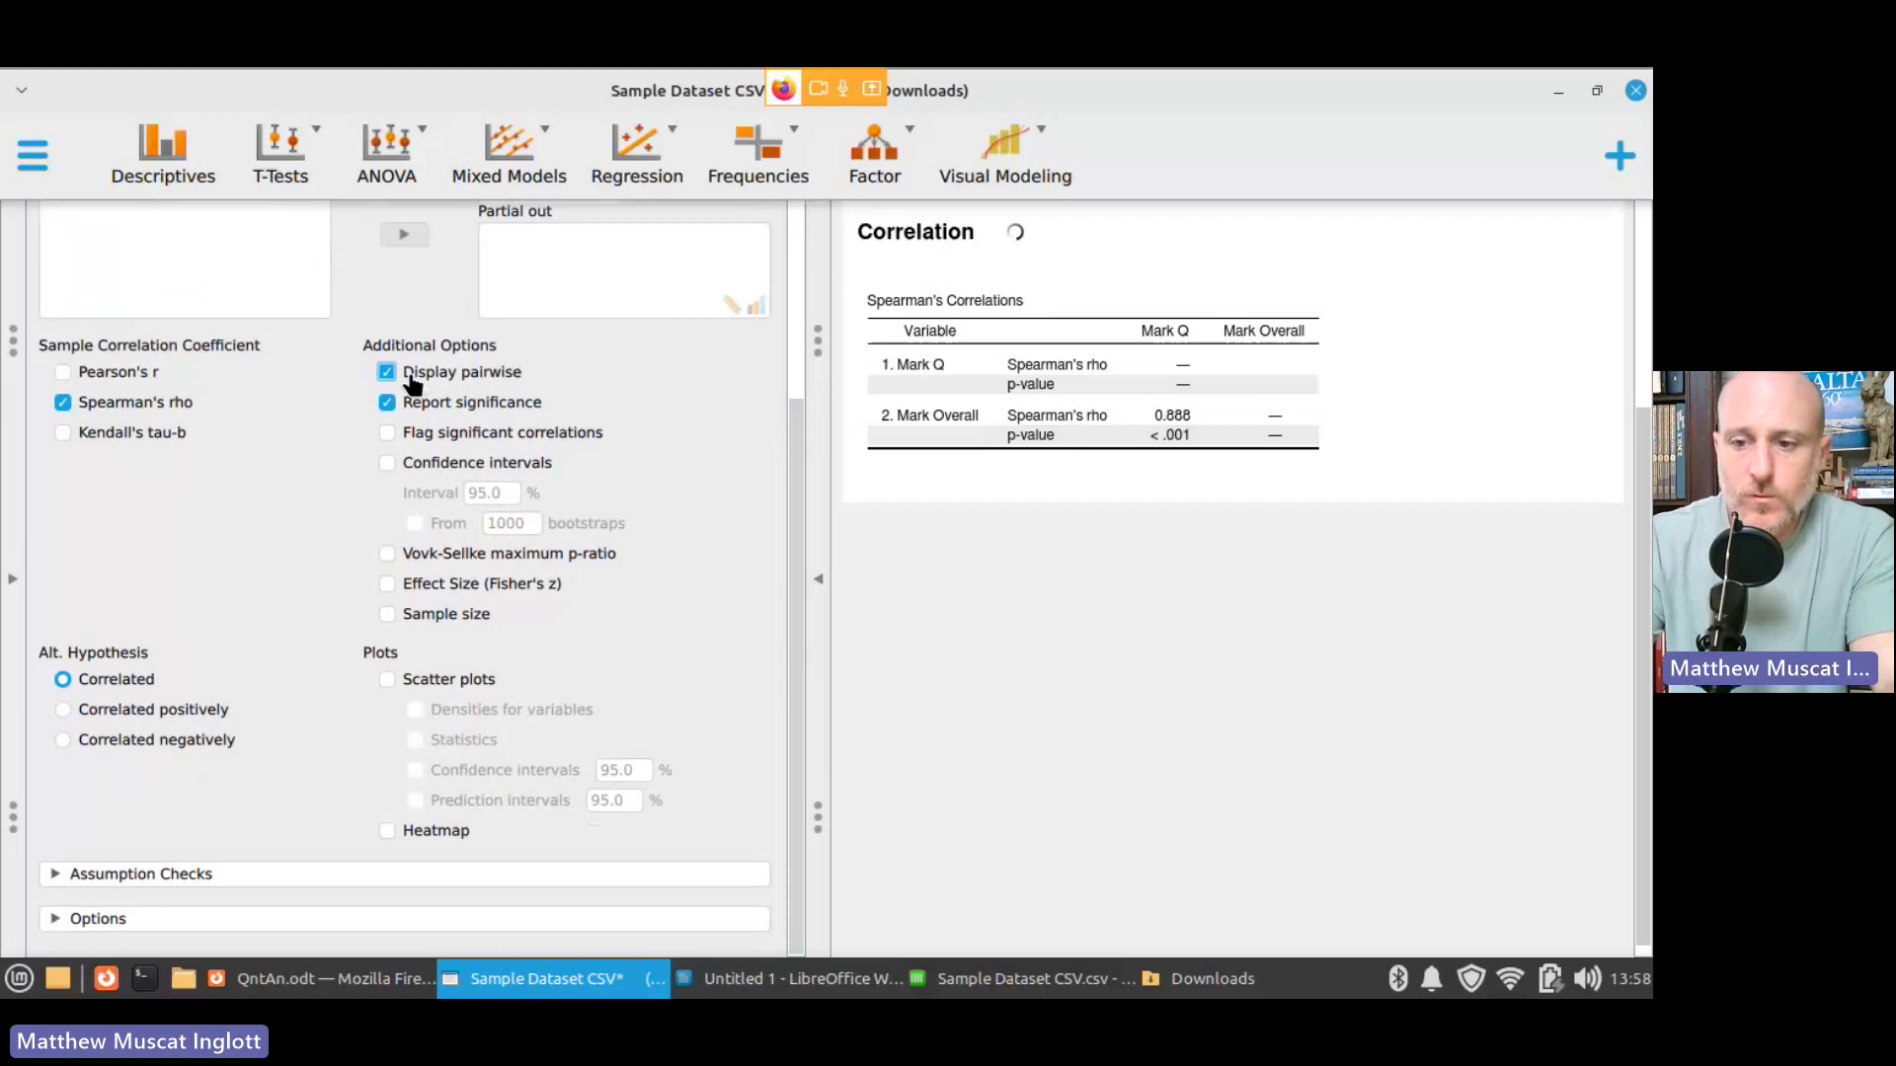
# Step: Add a scatter plot of Mark Q against Mark Overall to the correlation results and view the plot's copy and save options
pyautogui.click(414, 682)
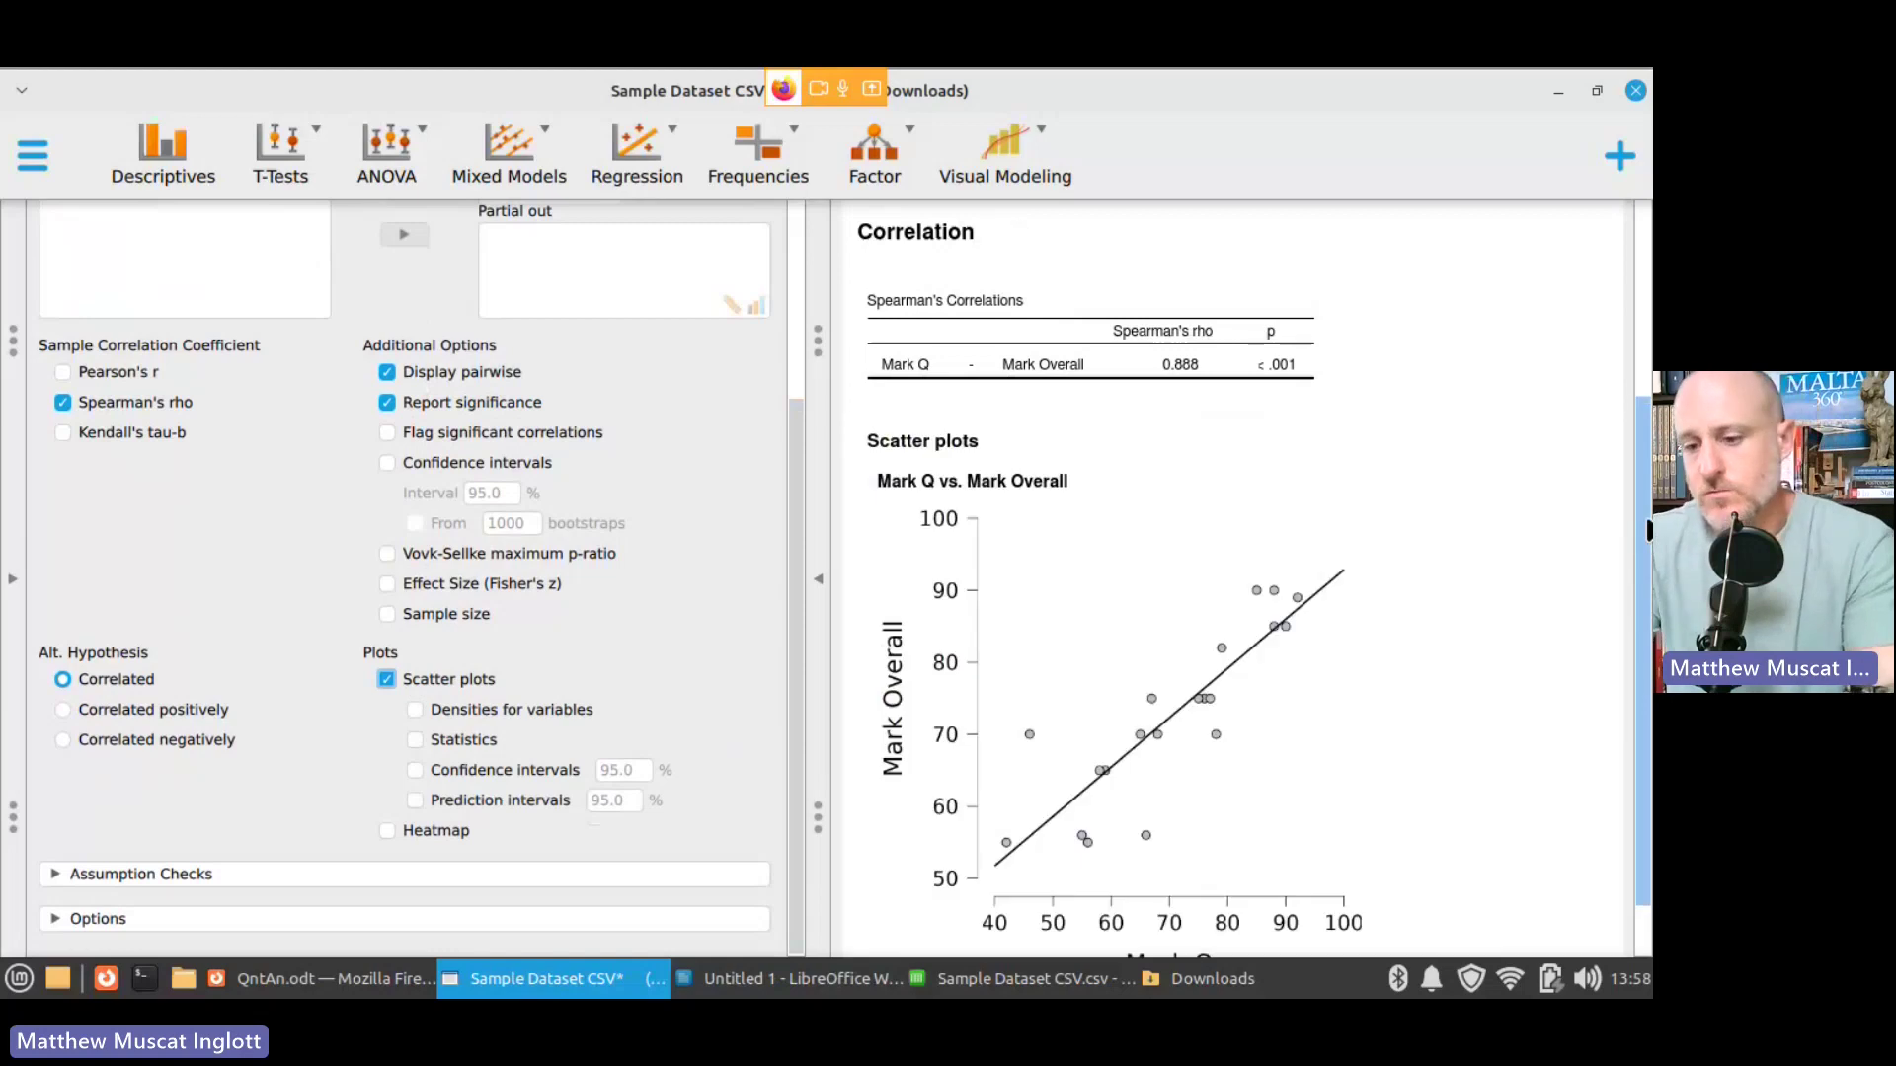
pyautogui.scroll(-1, 1648, 530)
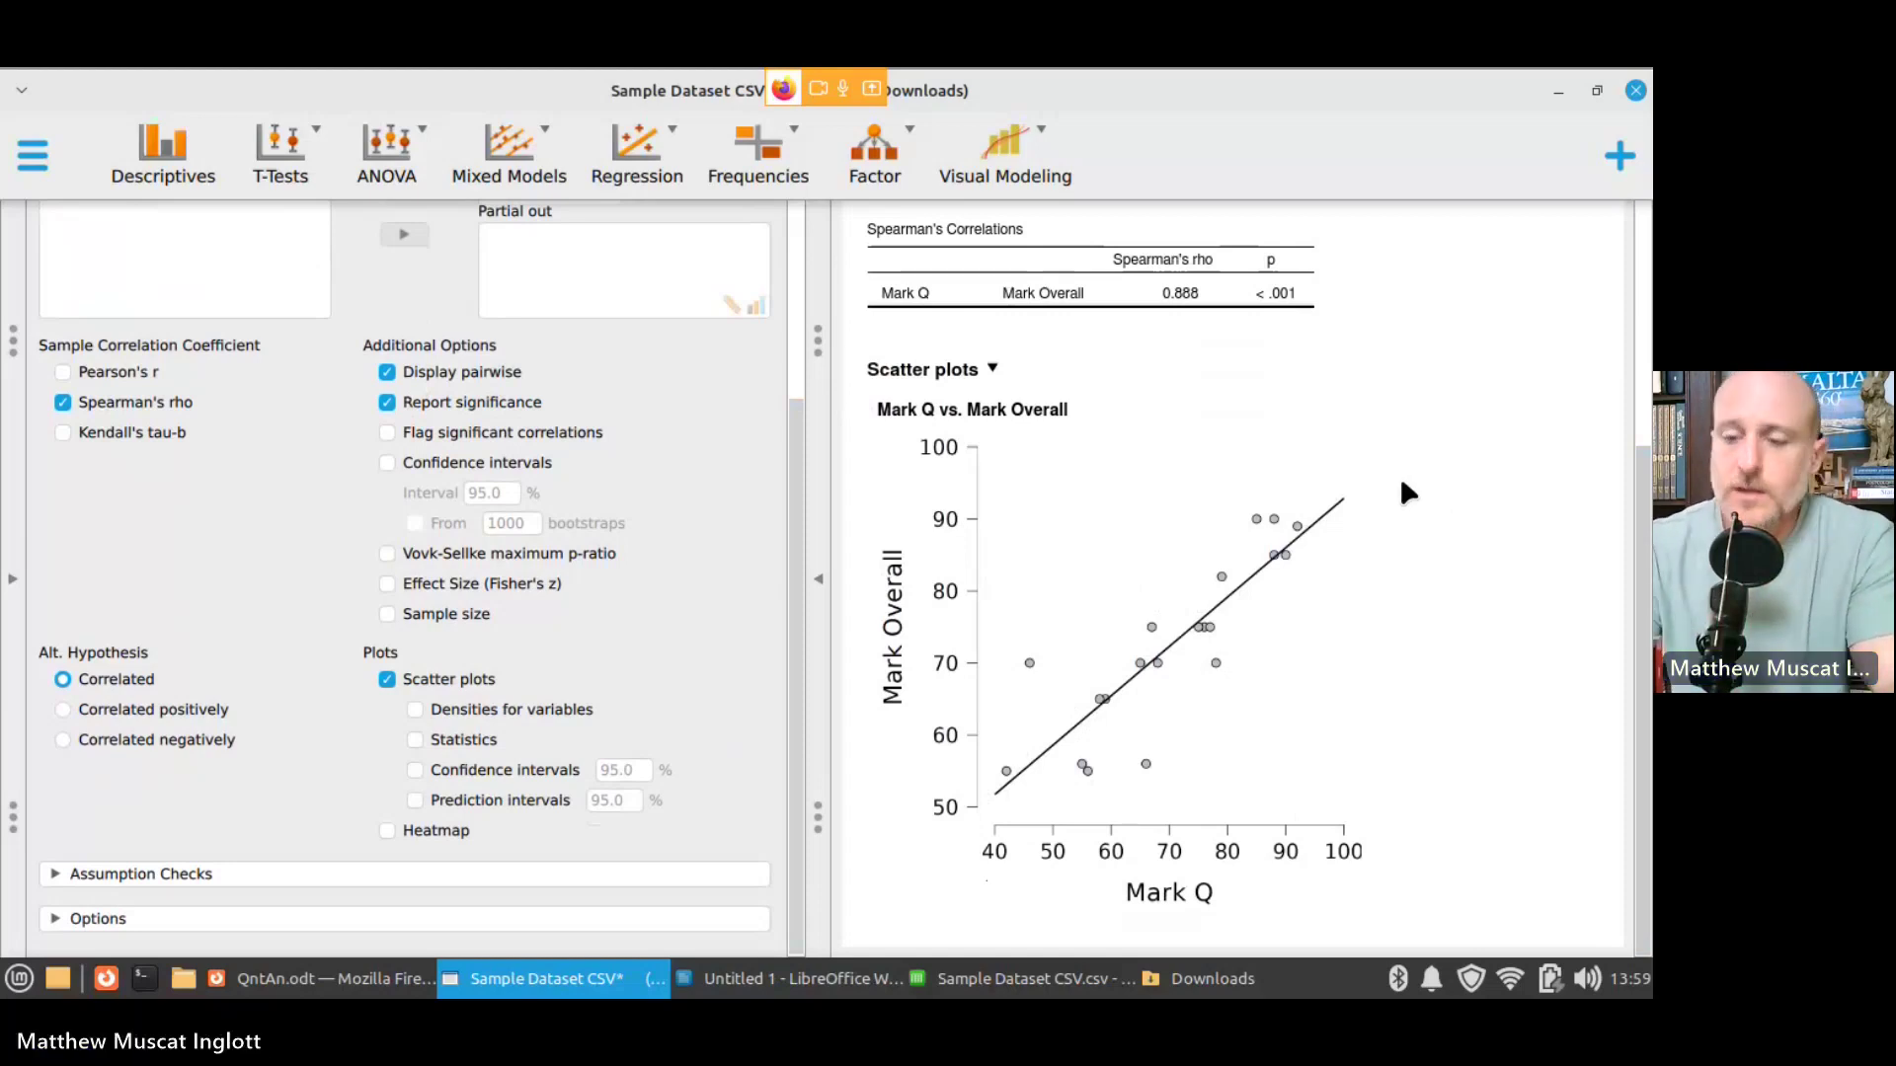
pyautogui.click(1082, 415)
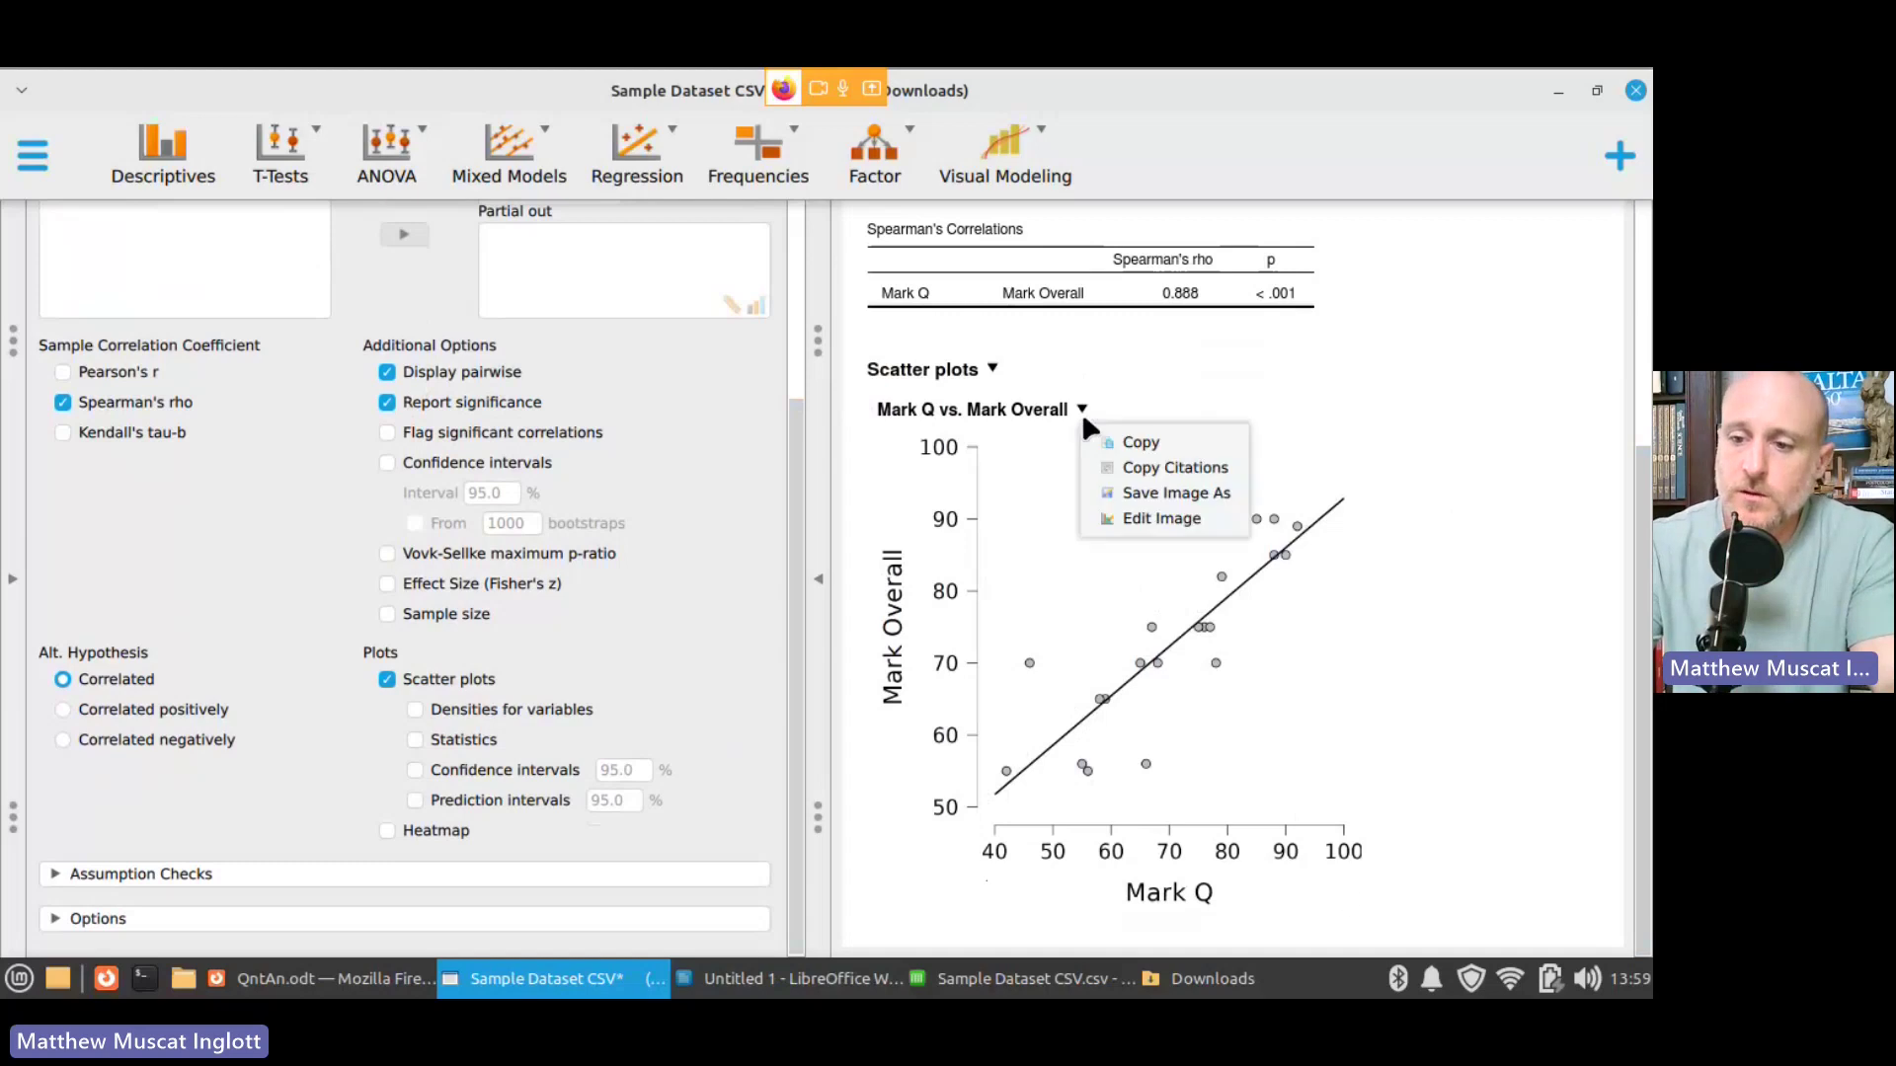
pyautogui.click(1313, 400)
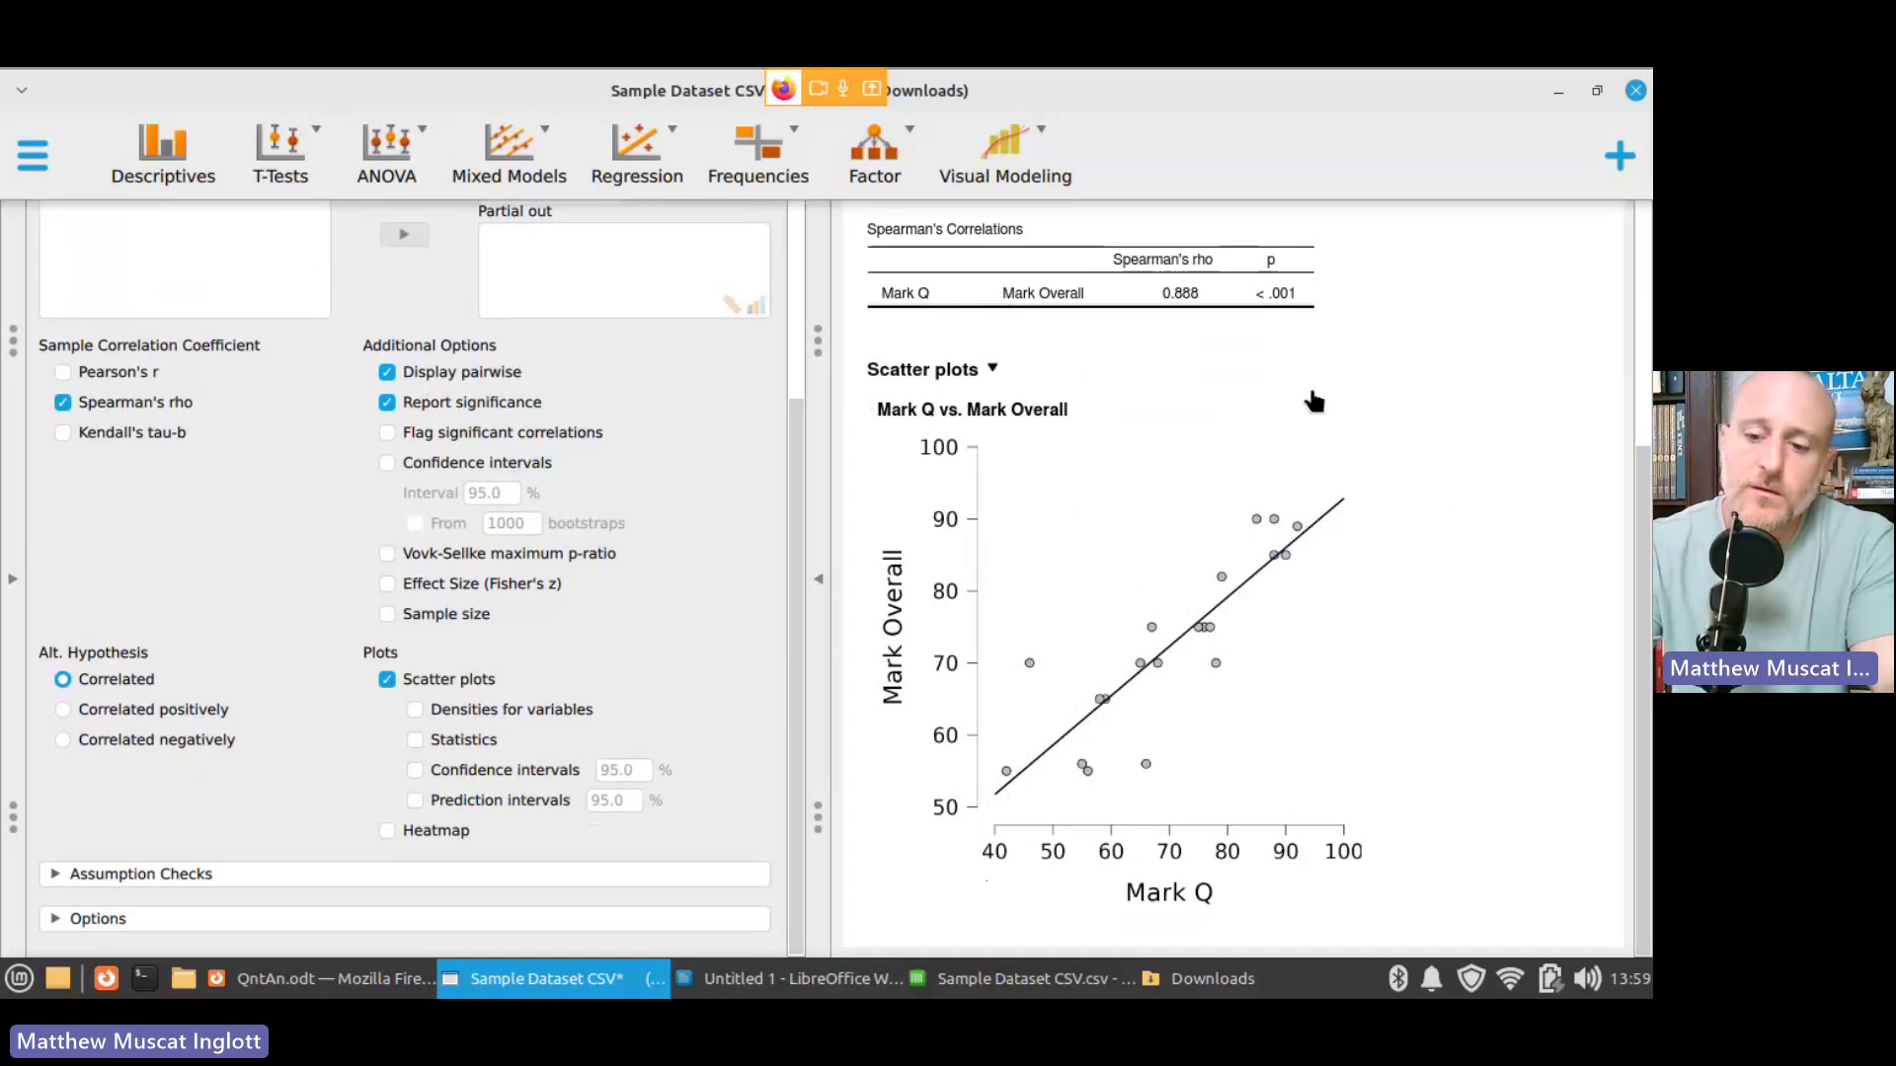
# Step: Consult the multivariate test table in Firefox, and in JASP create a contingency table with Course as rows and Gender as columns
pyautogui.hotkey('alt', 'Tab')
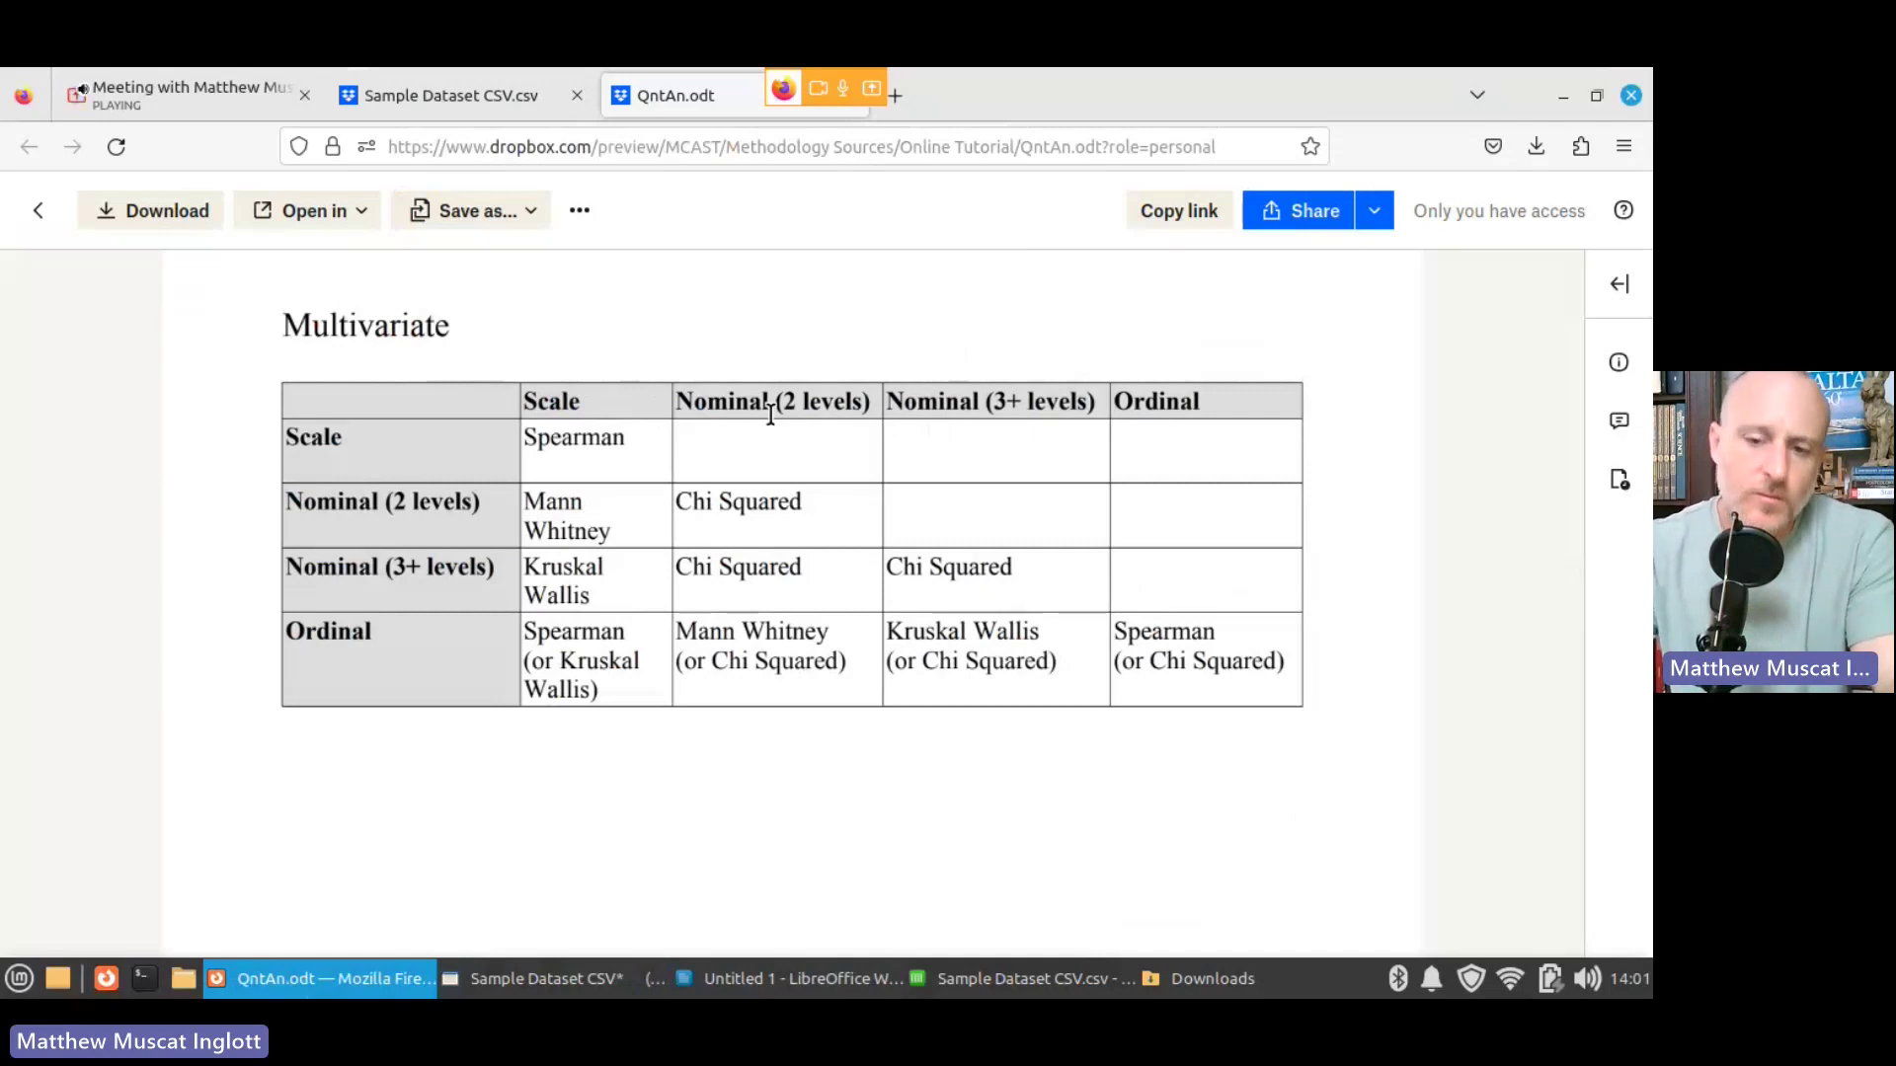
pyautogui.hotkey('alt', 'Tab')
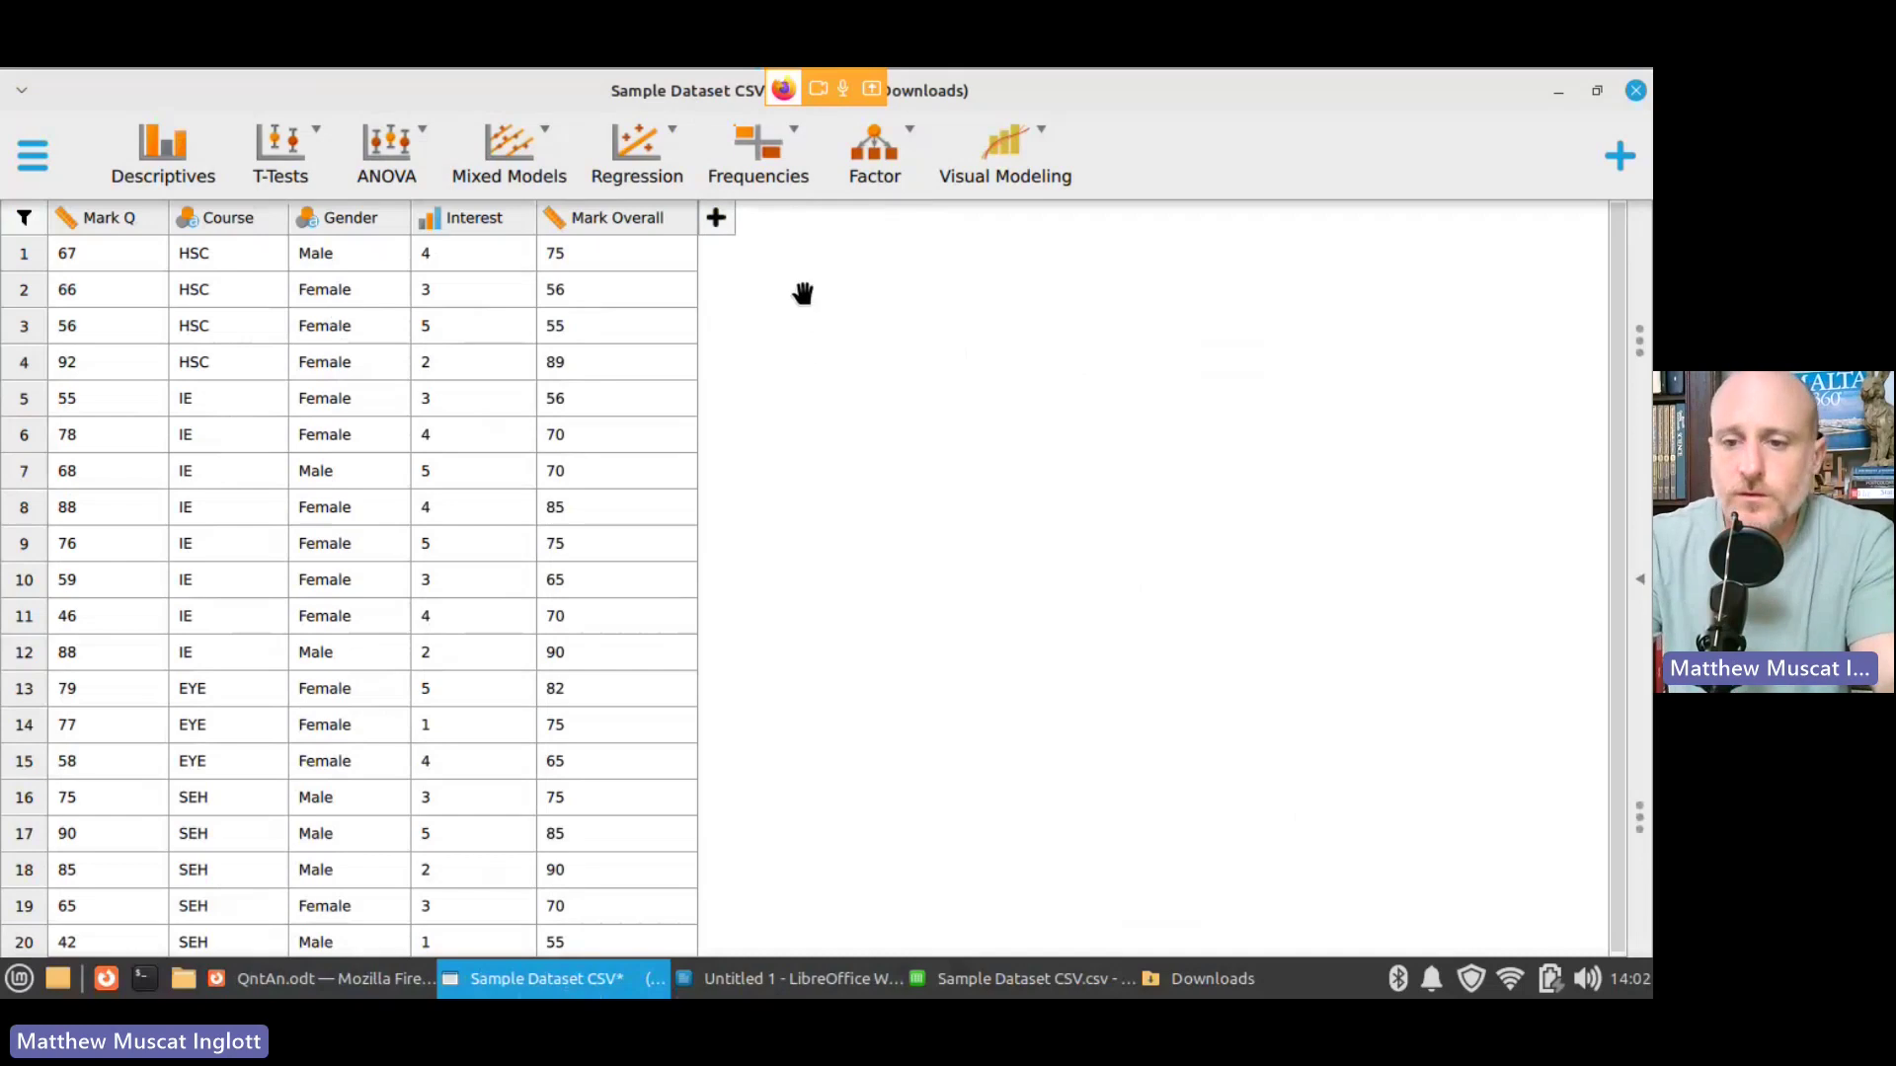
pyautogui.click(773, 163)
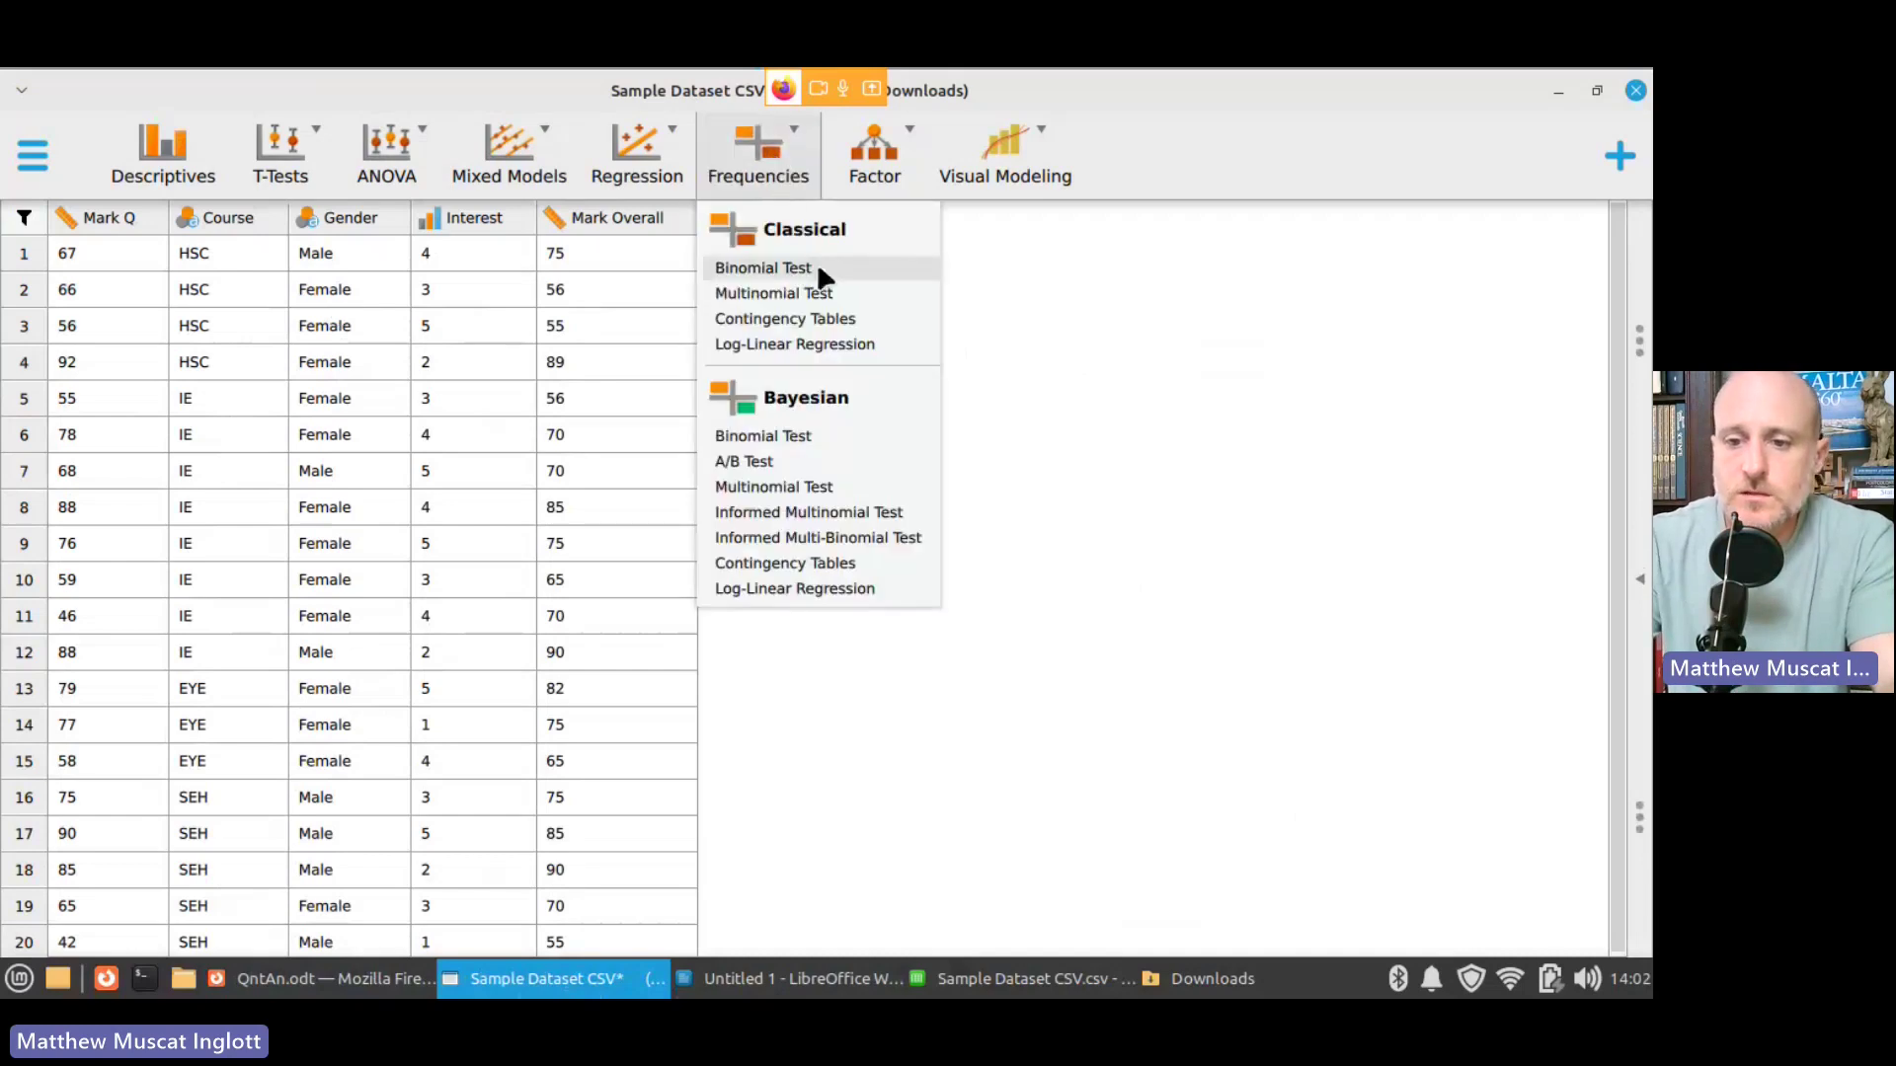
pyautogui.click(798, 320)
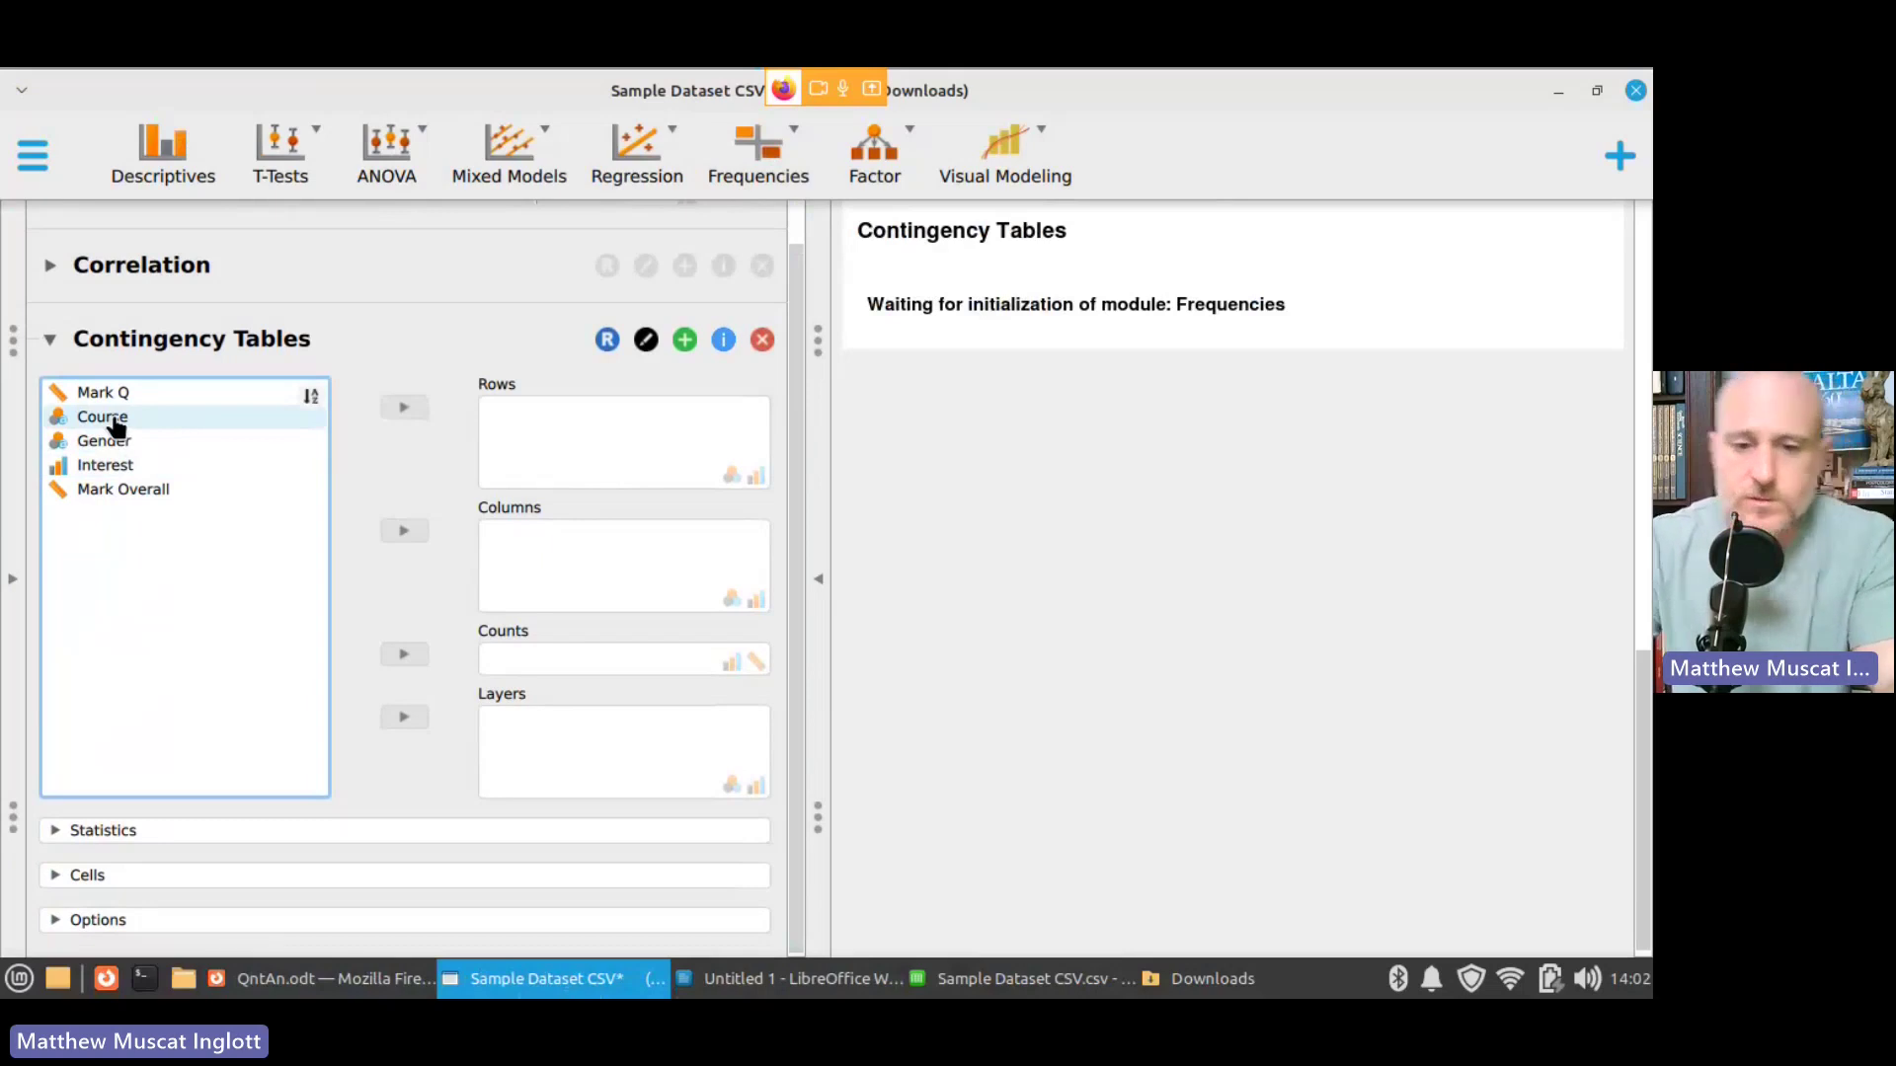
pyautogui.moveTo(116, 426); pyautogui.dragTo(582, 443)
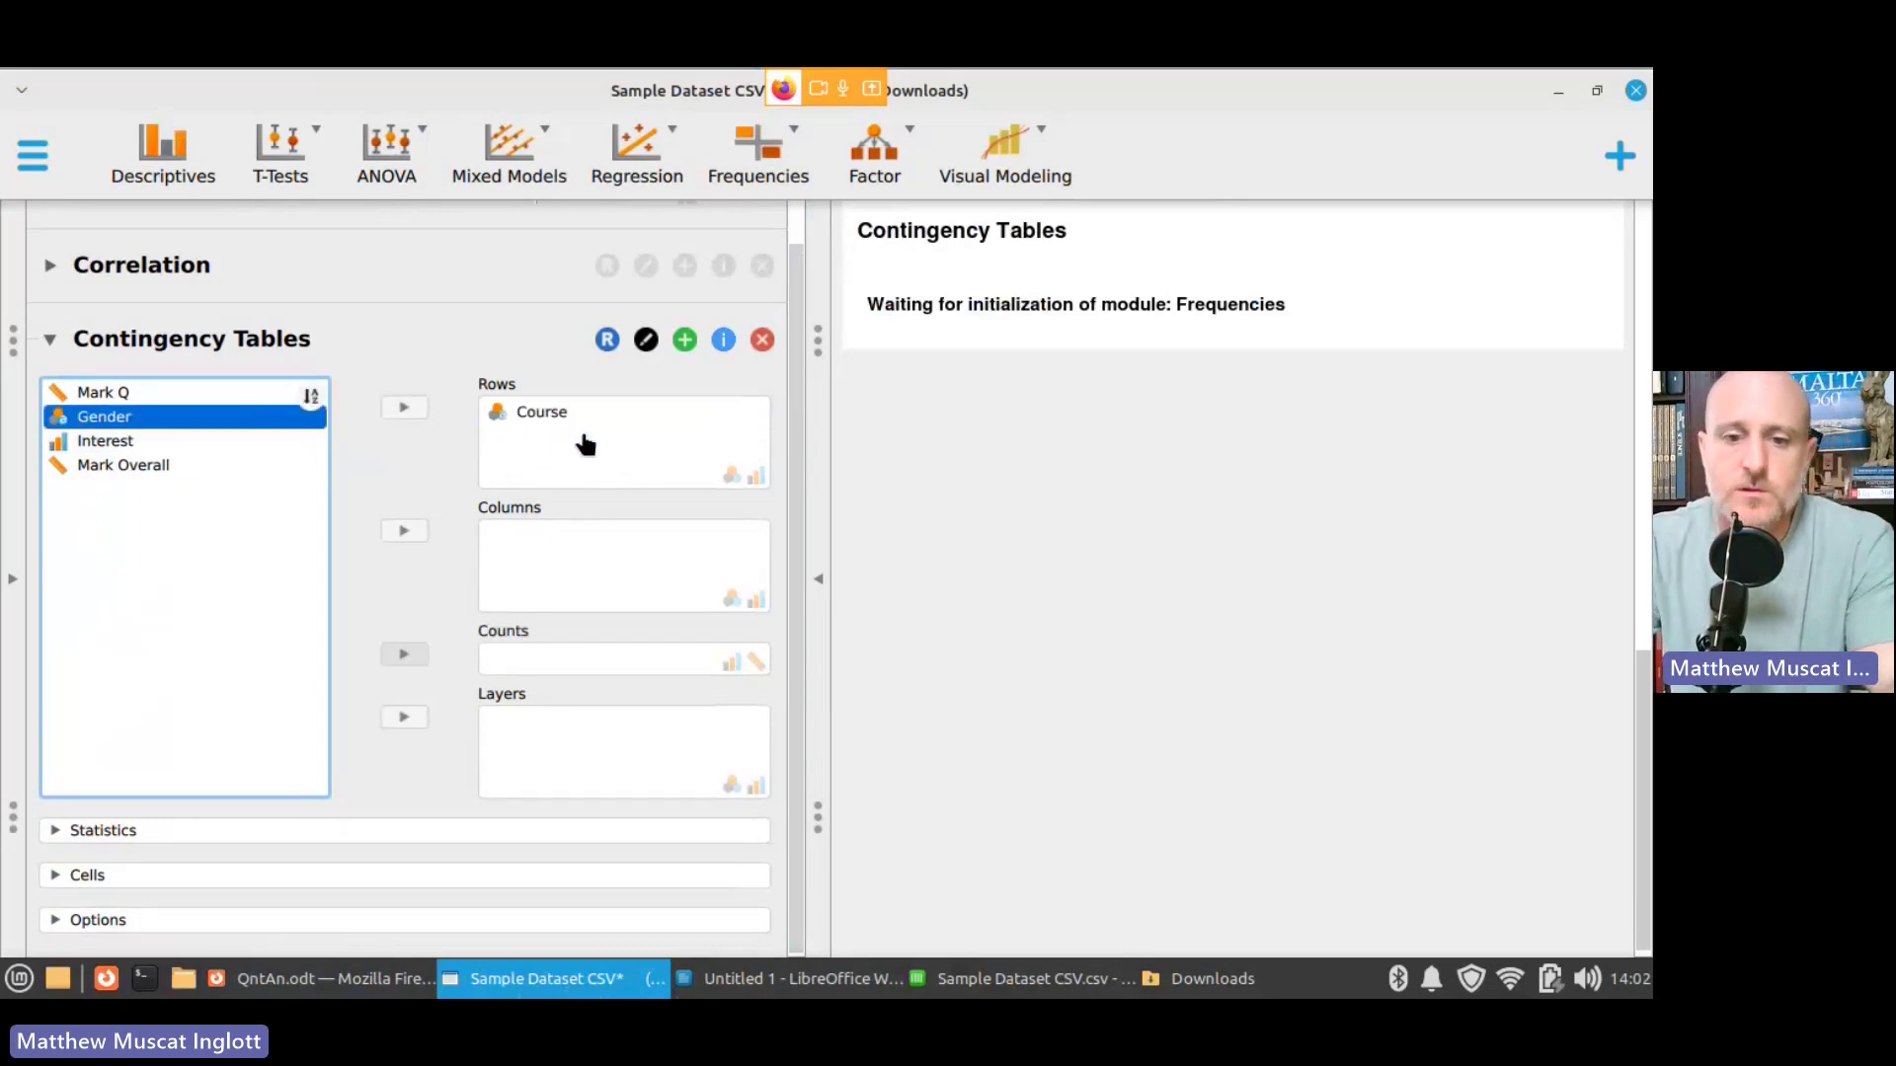
pyautogui.moveTo(139, 431); pyautogui.dragTo(593, 576)
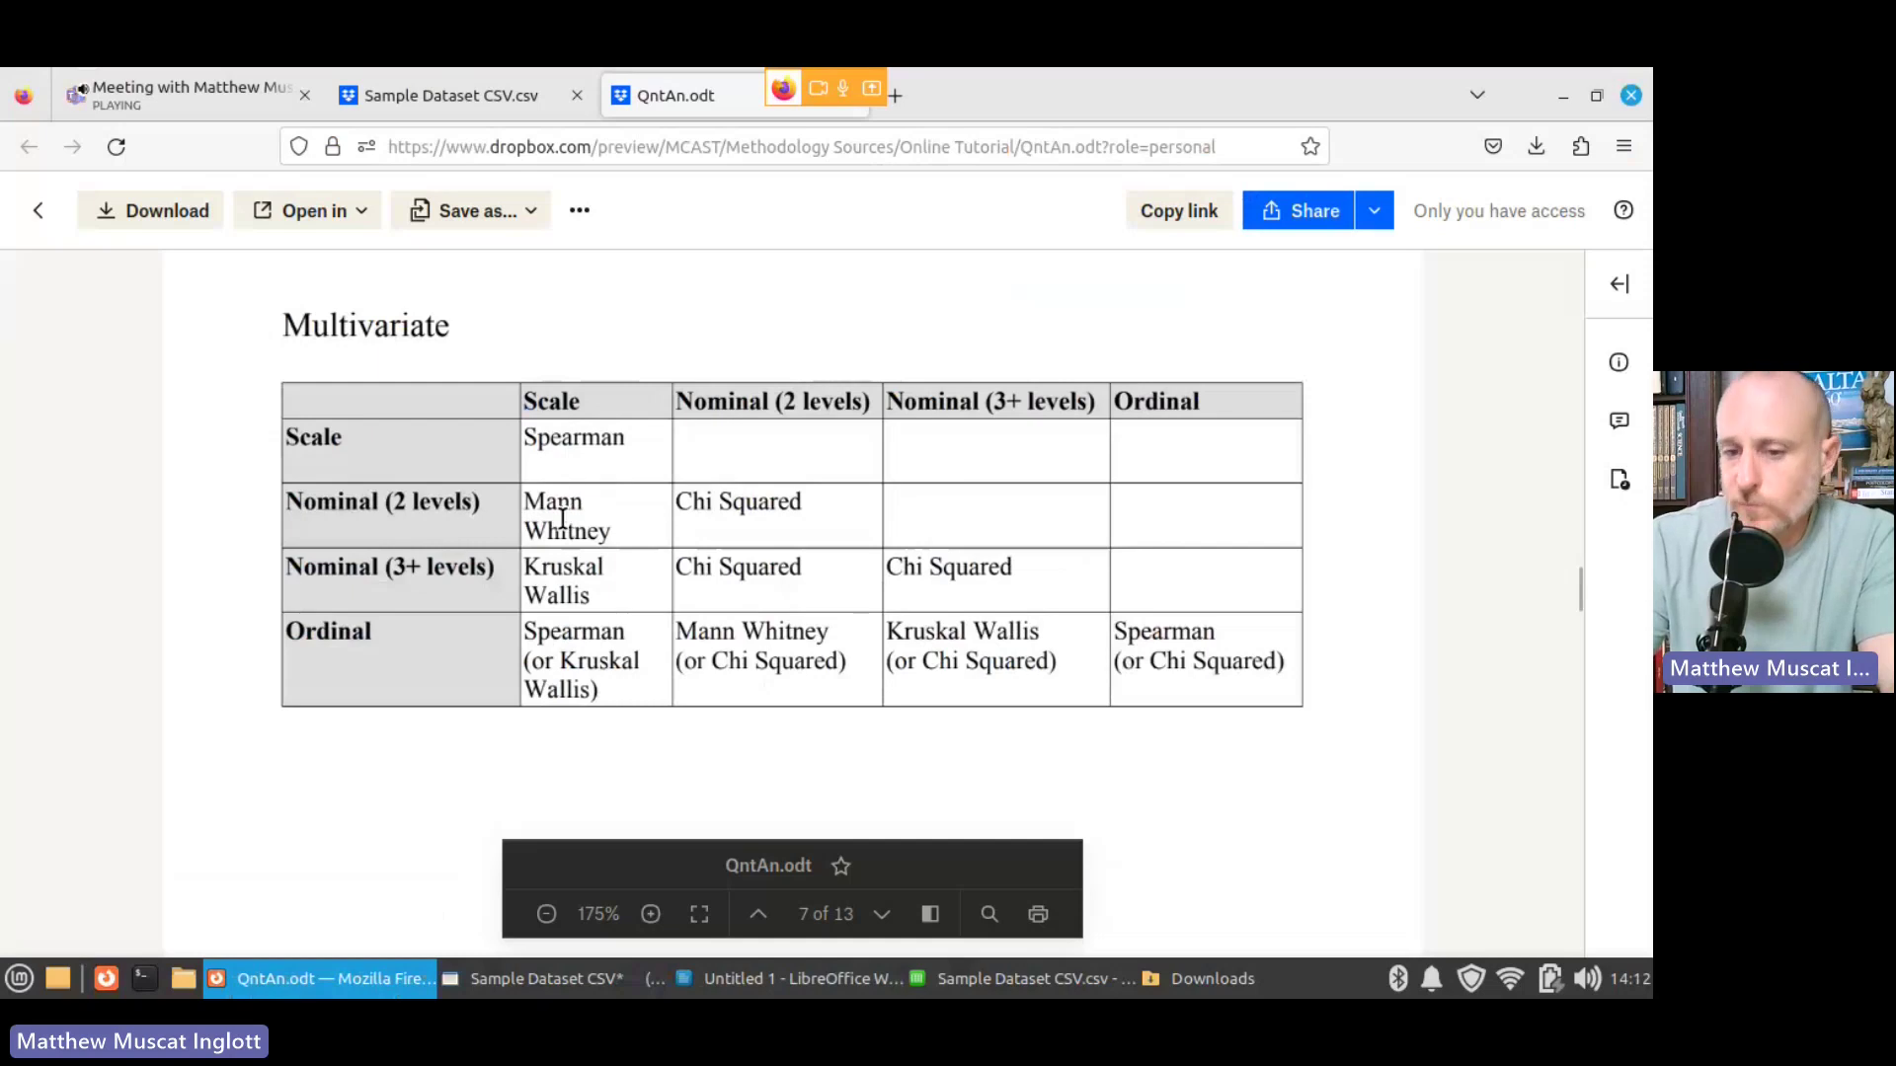
# Step: Switch to JASP and start a classical independent samples t-test with only the Mann-Whitney test selected
pyautogui.click(542, 981)
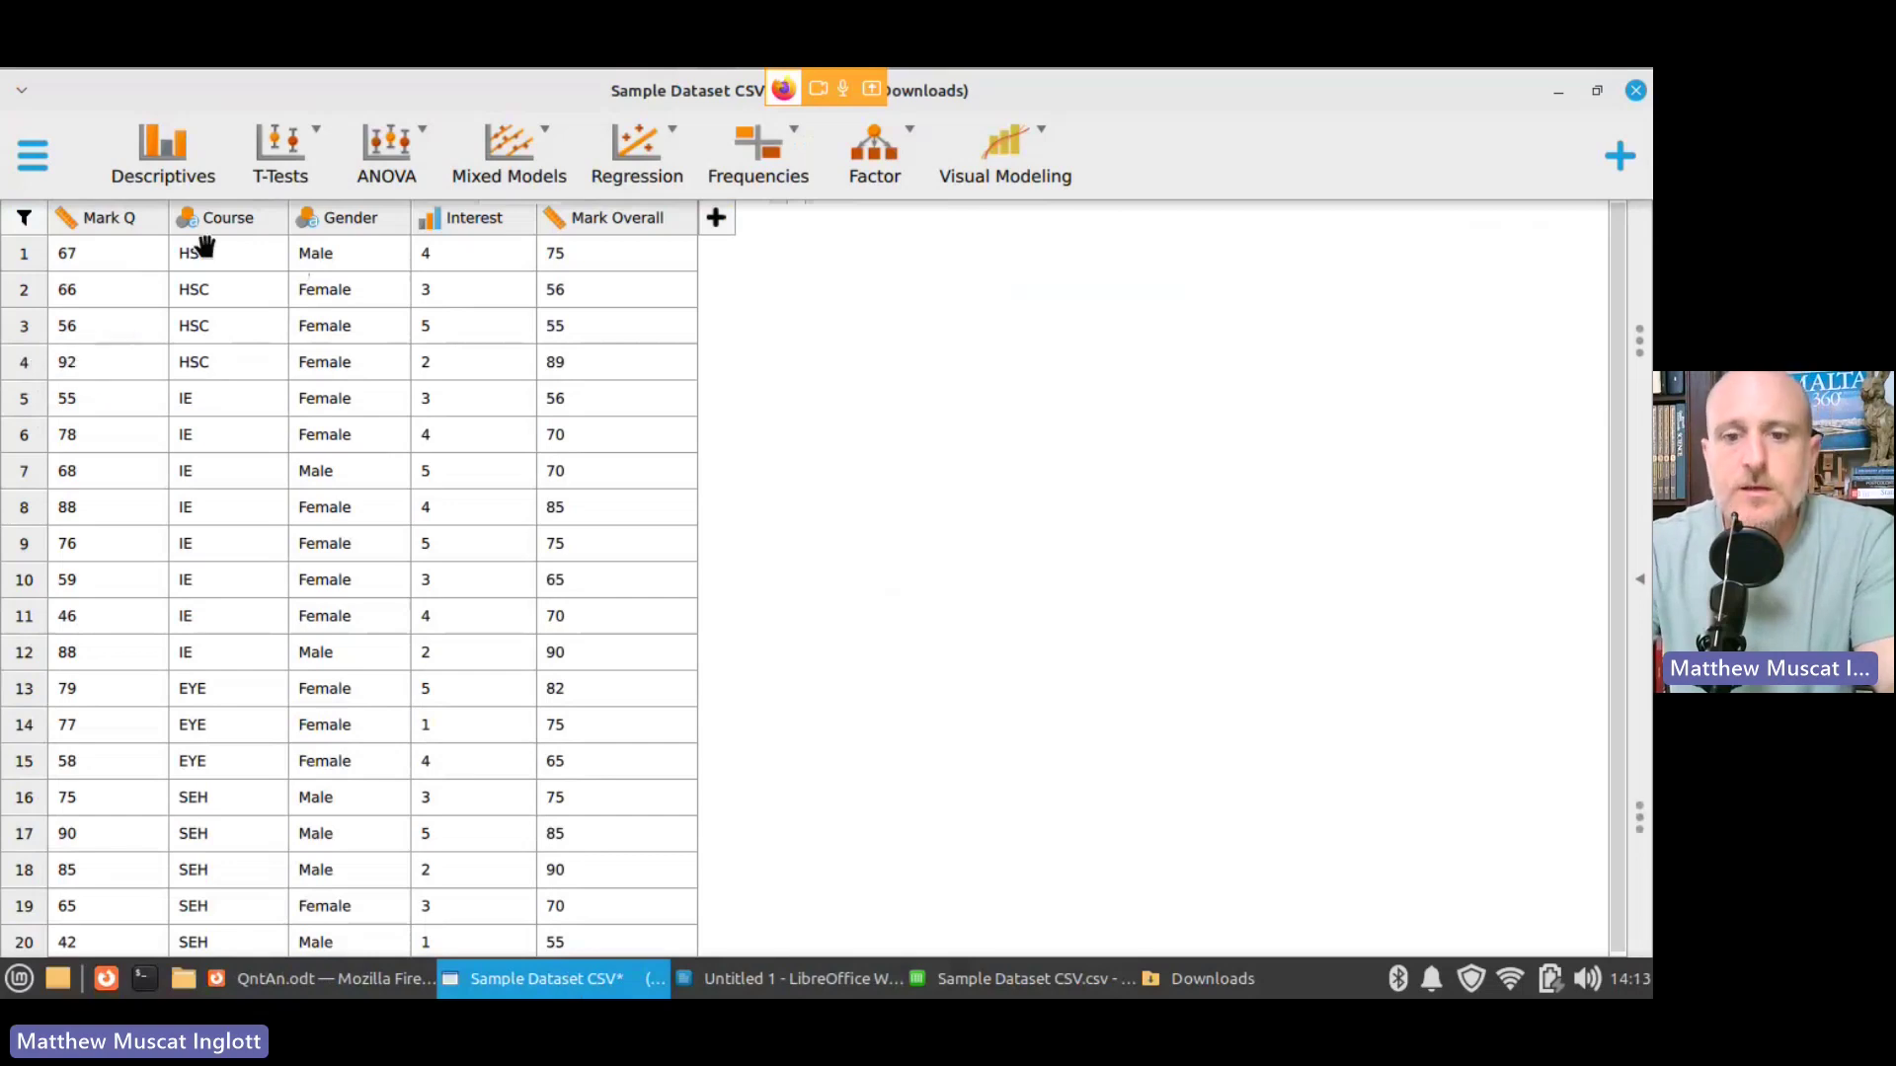
pyautogui.click(277, 181)
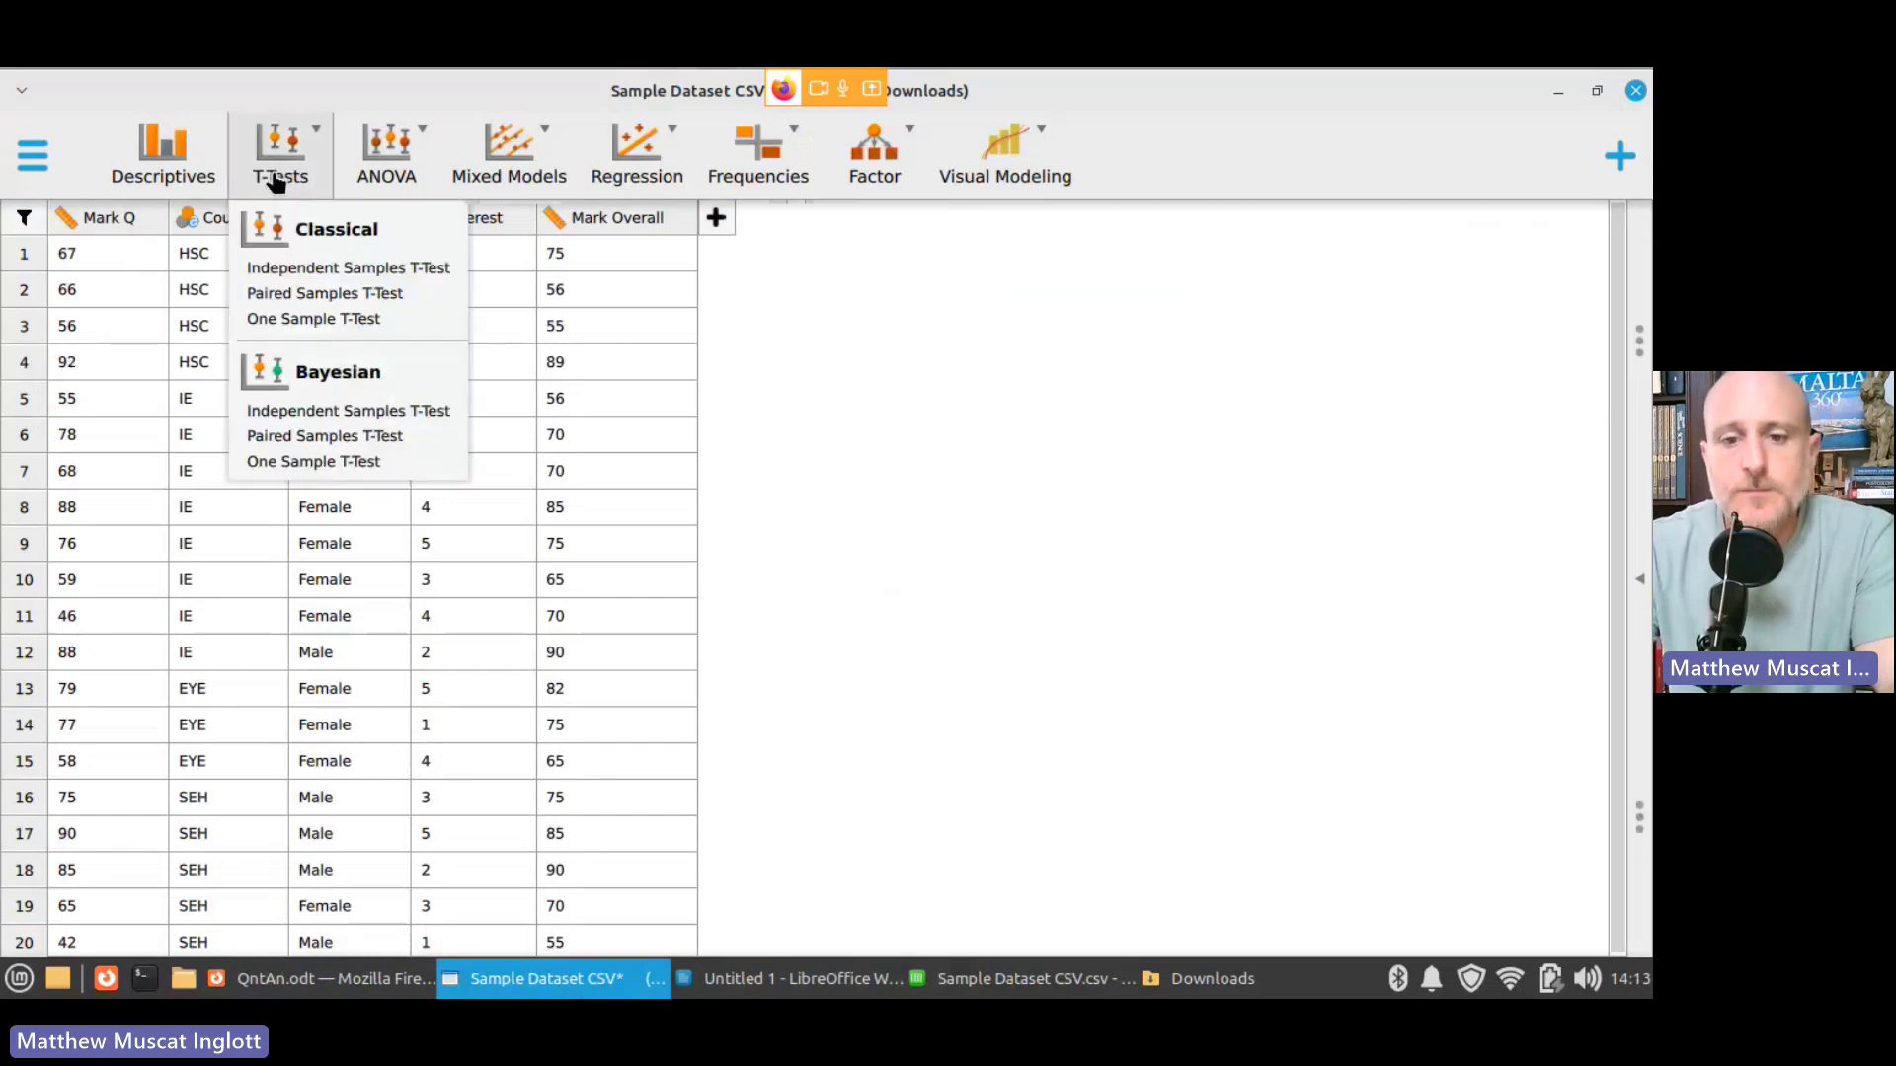
pyautogui.click(329, 265)
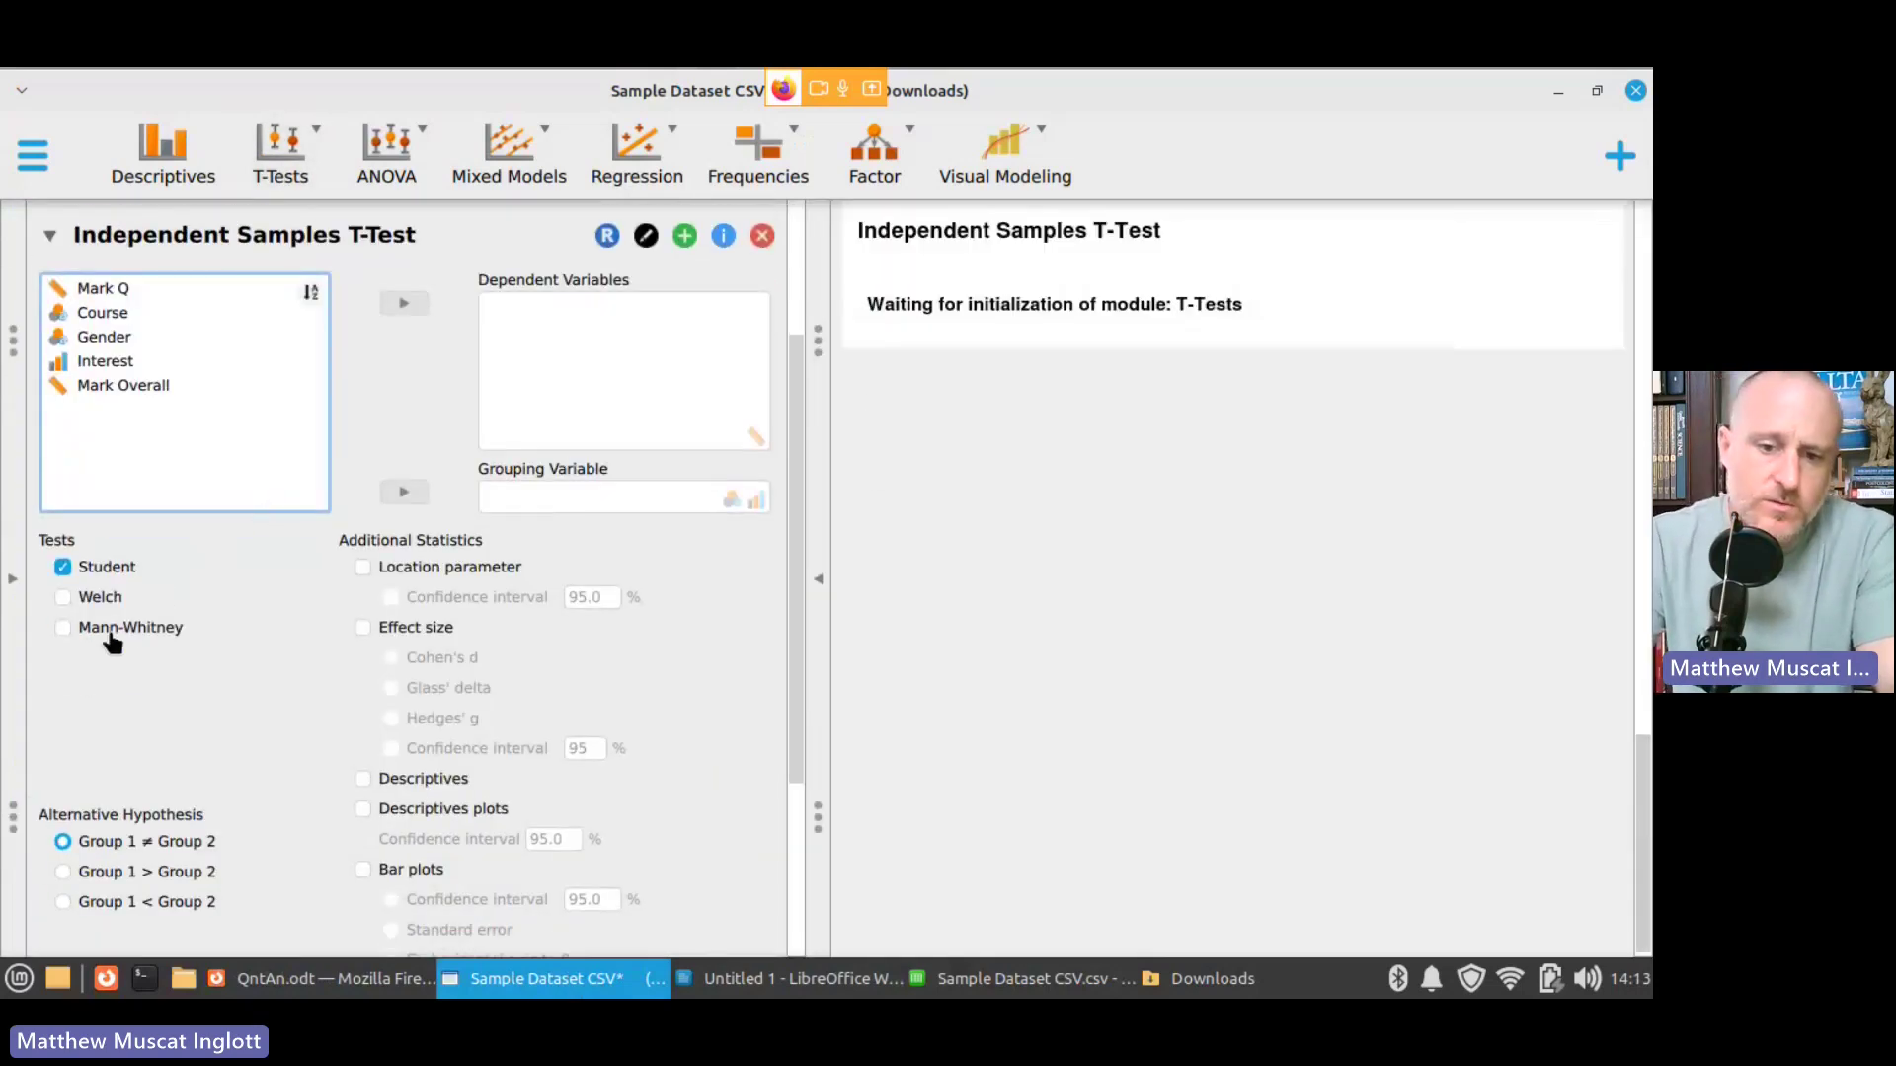
pyautogui.click(112, 637)
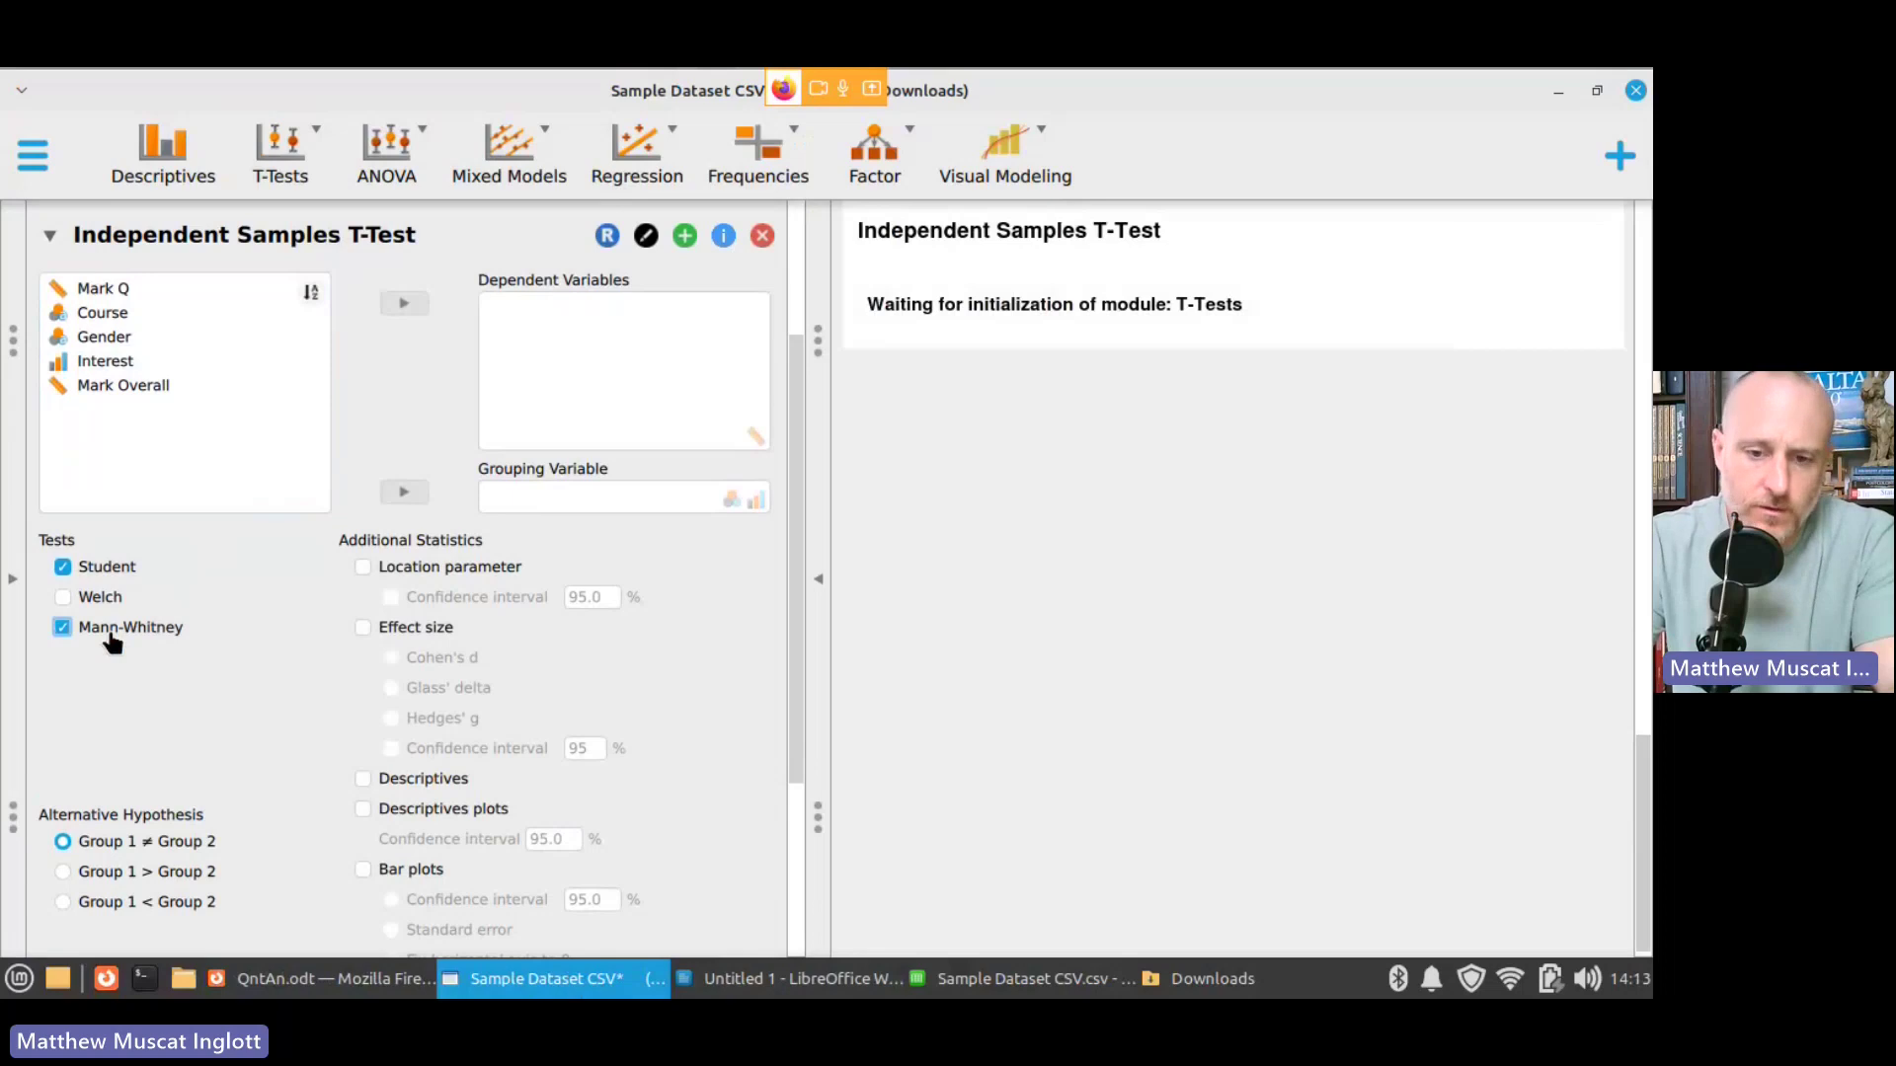
pyautogui.click(85, 569)
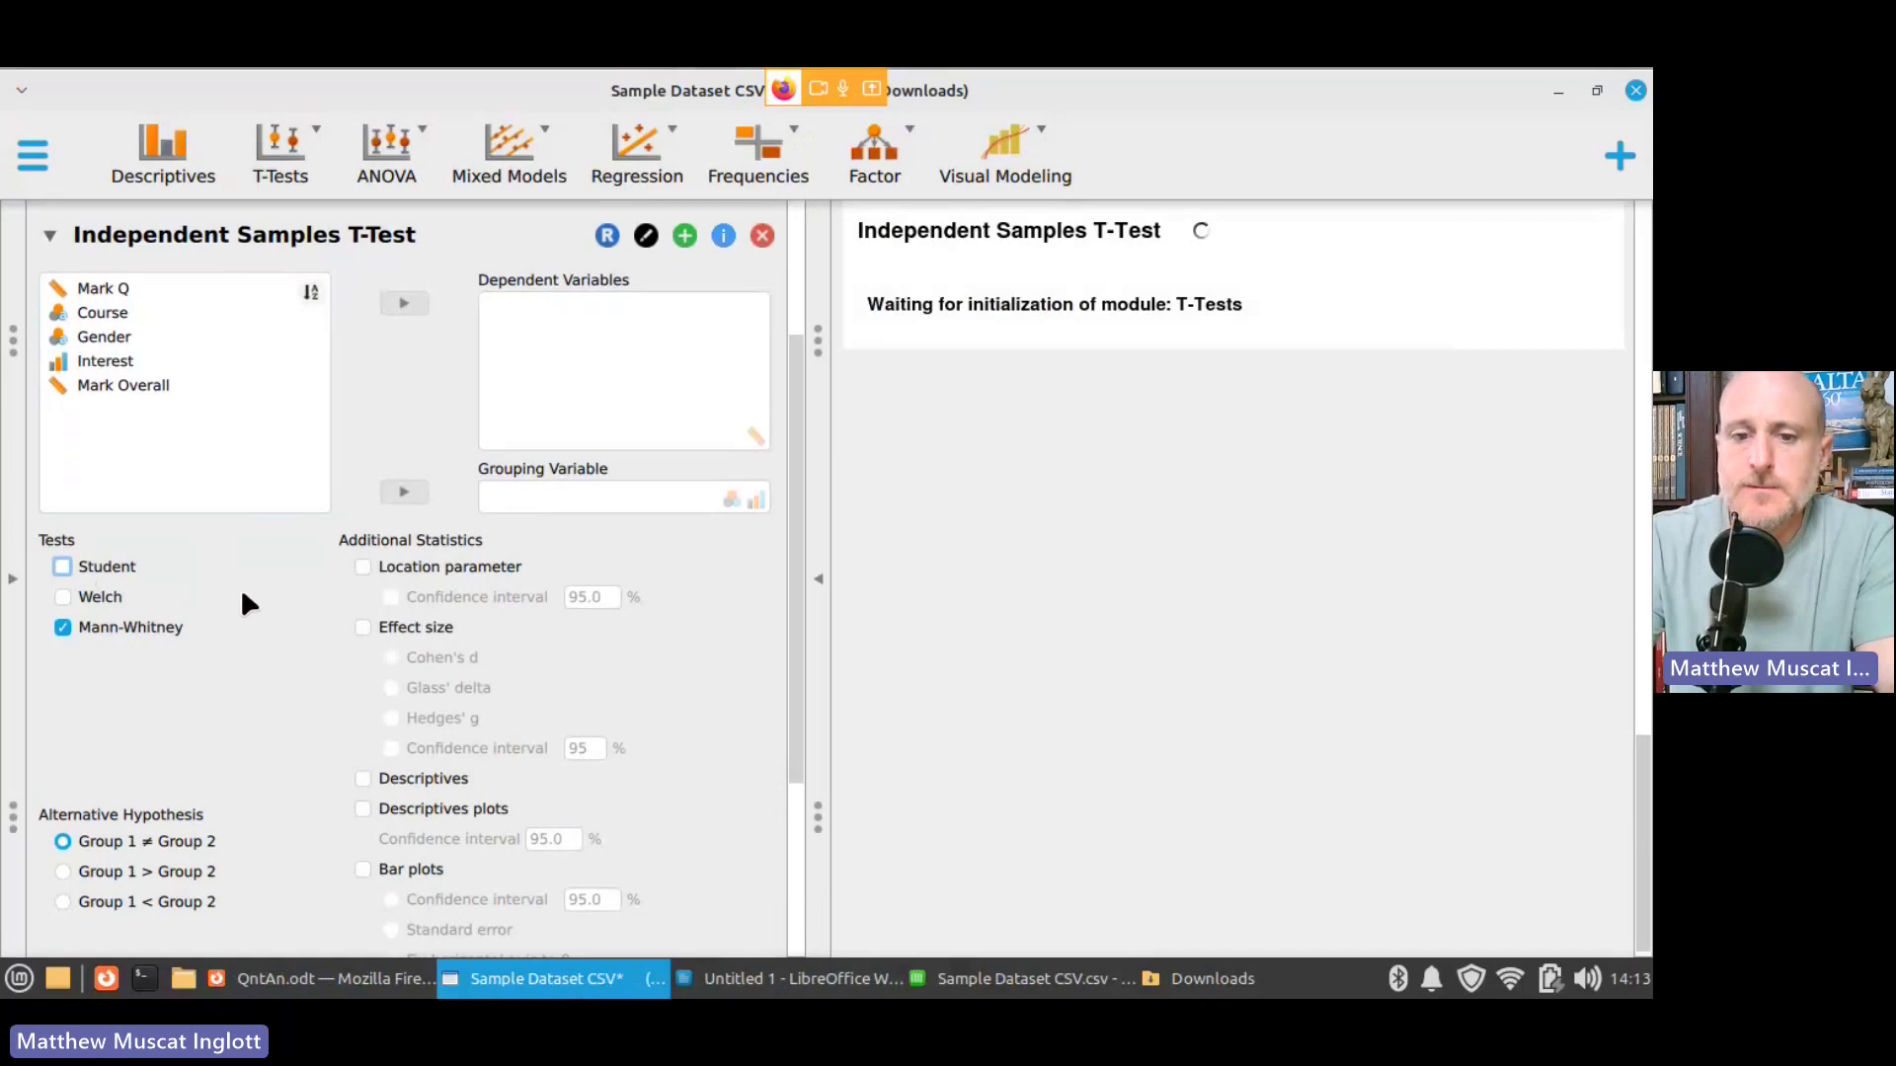
# Step: Assign Mark Q as the dependent variable and Gender as the grouping variable of the Mann-Whitney test
pyautogui.click(121, 293)
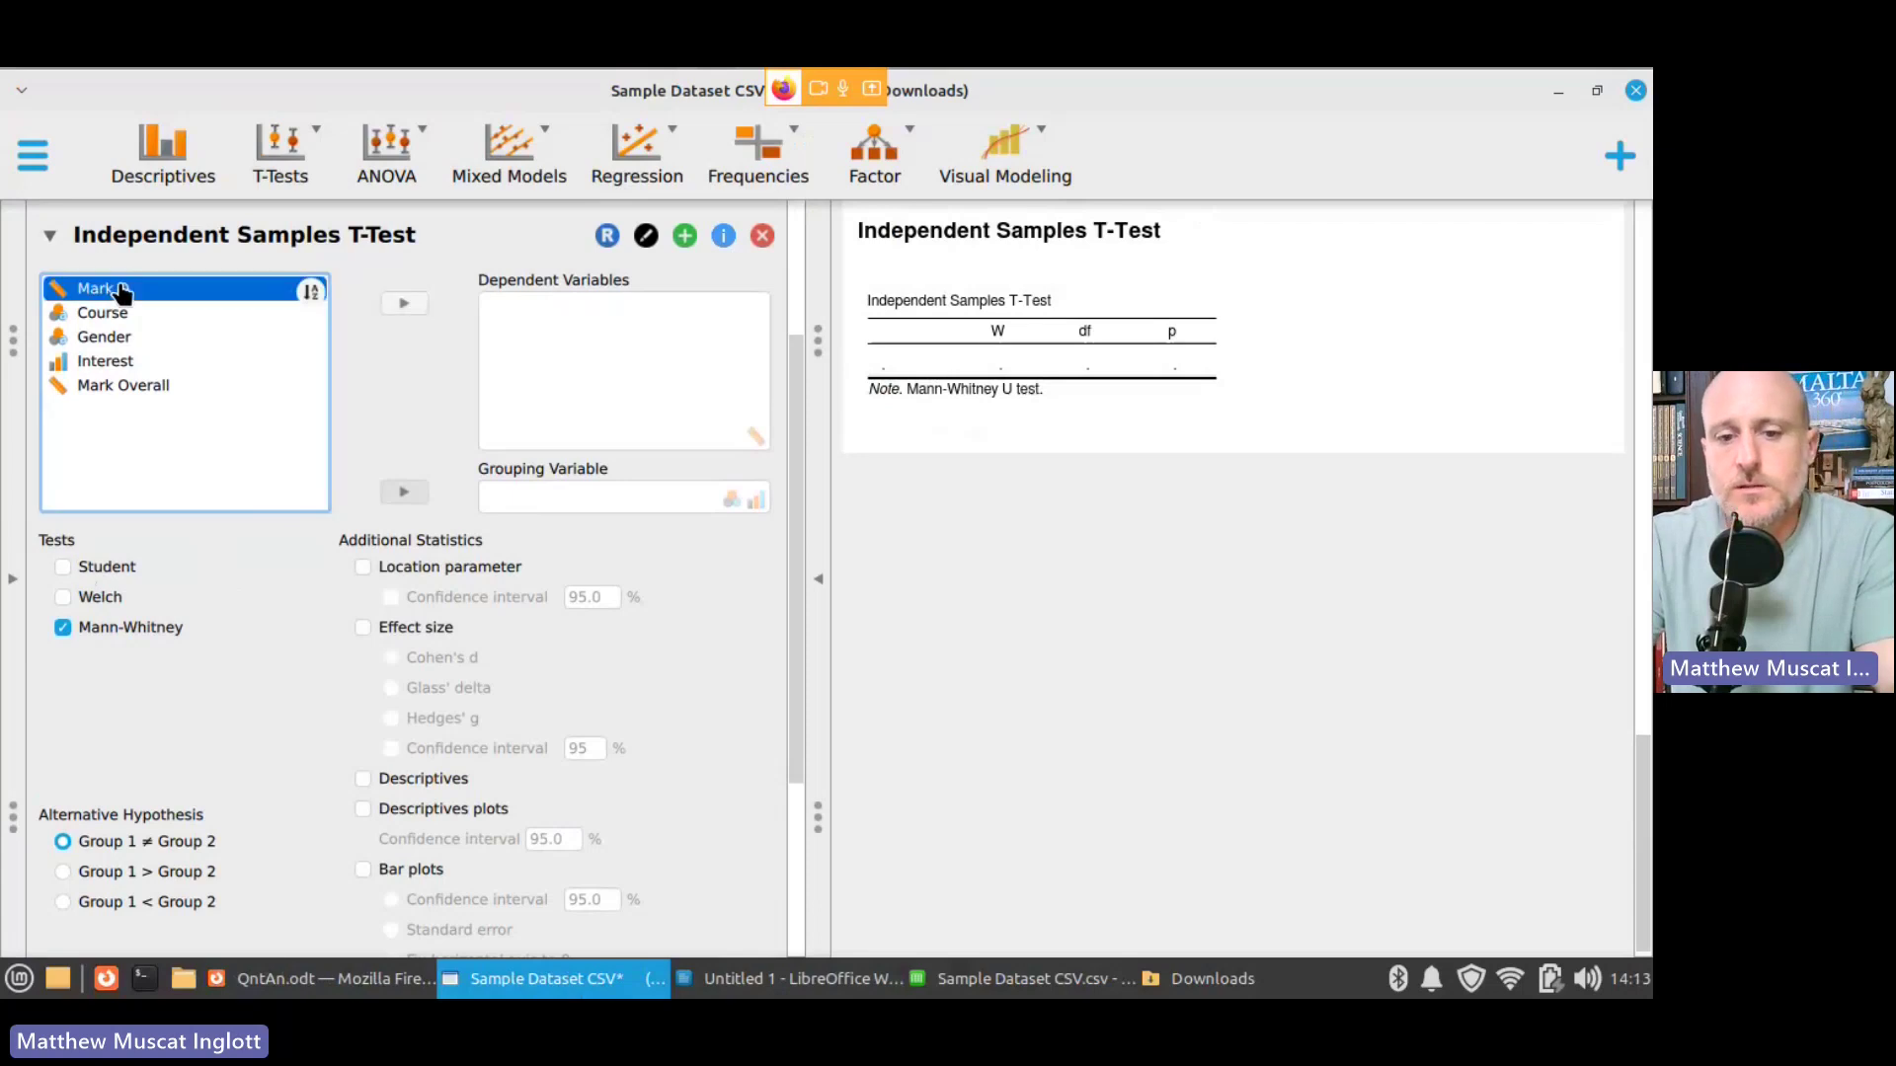
pyautogui.moveTo(121, 293); pyautogui.dragTo(550, 337)
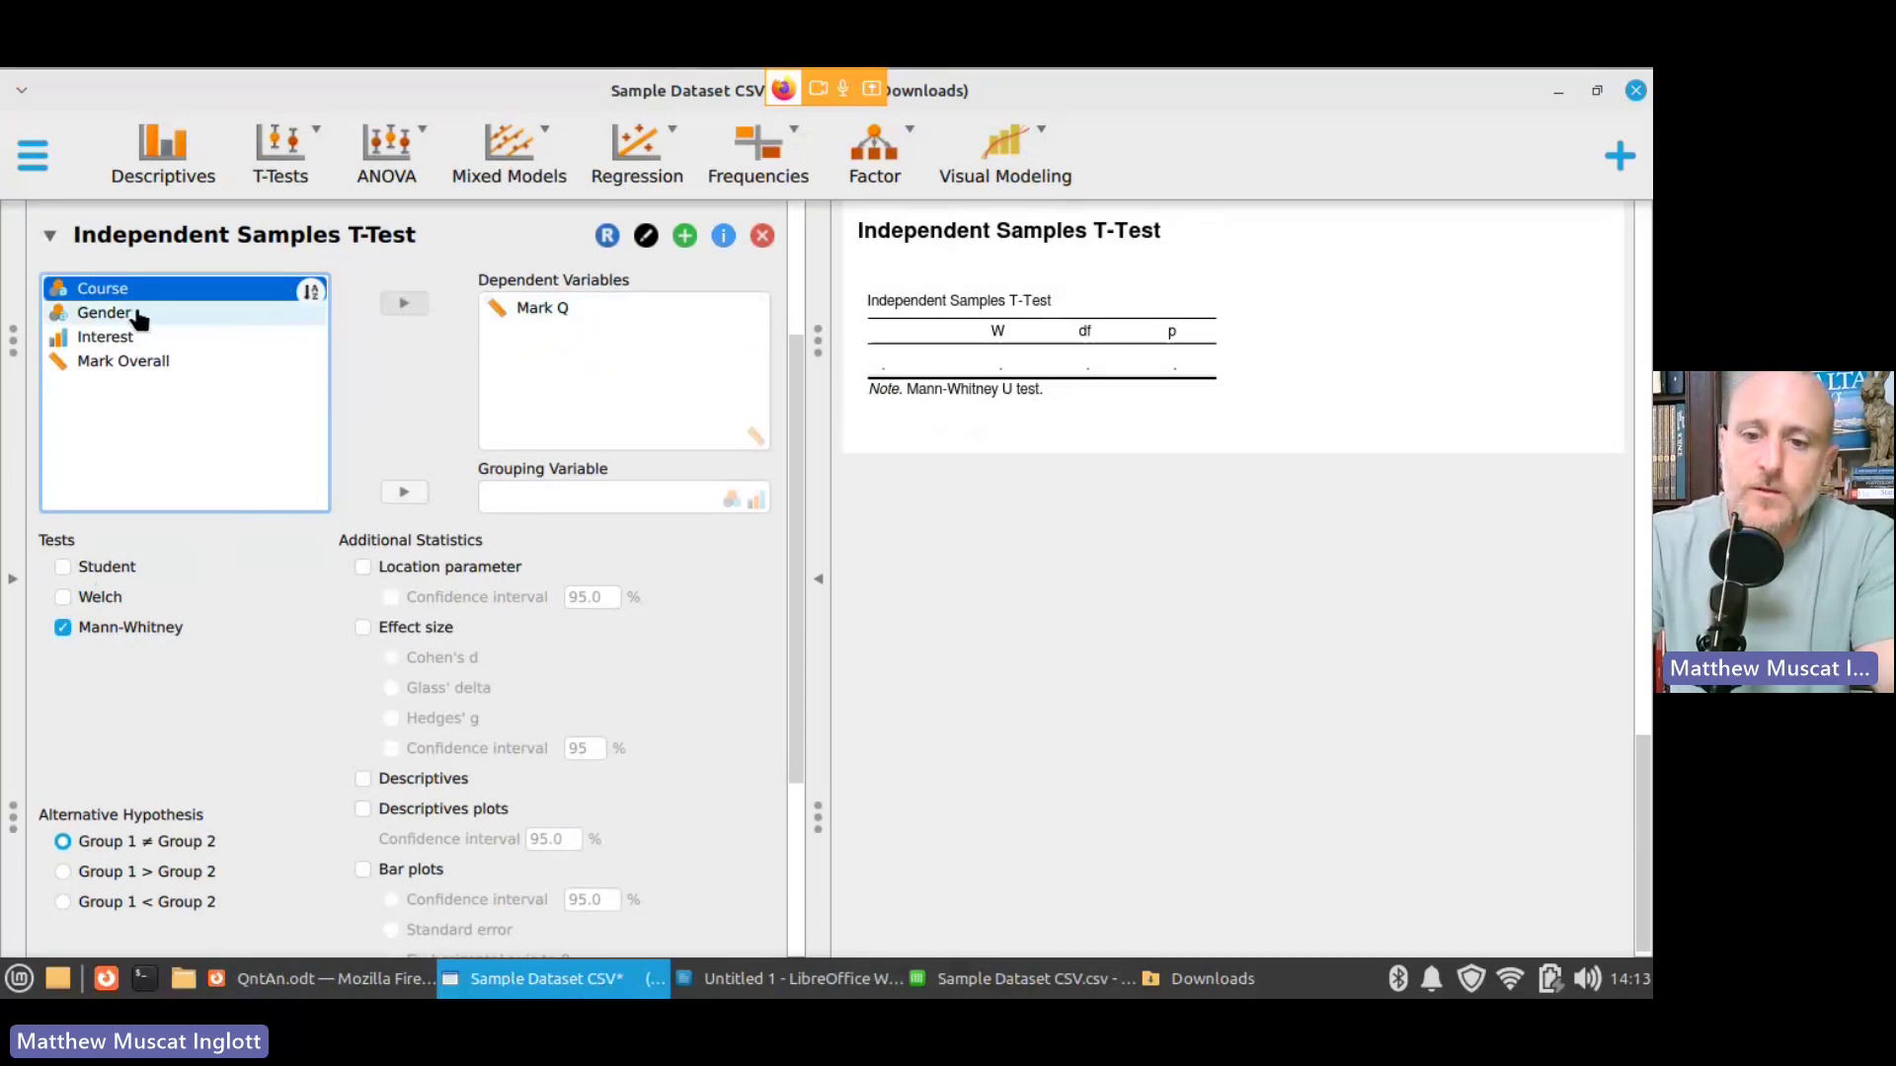
pyautogui.moveTo(138, 316); pyautogui.dragTo(587, 507)
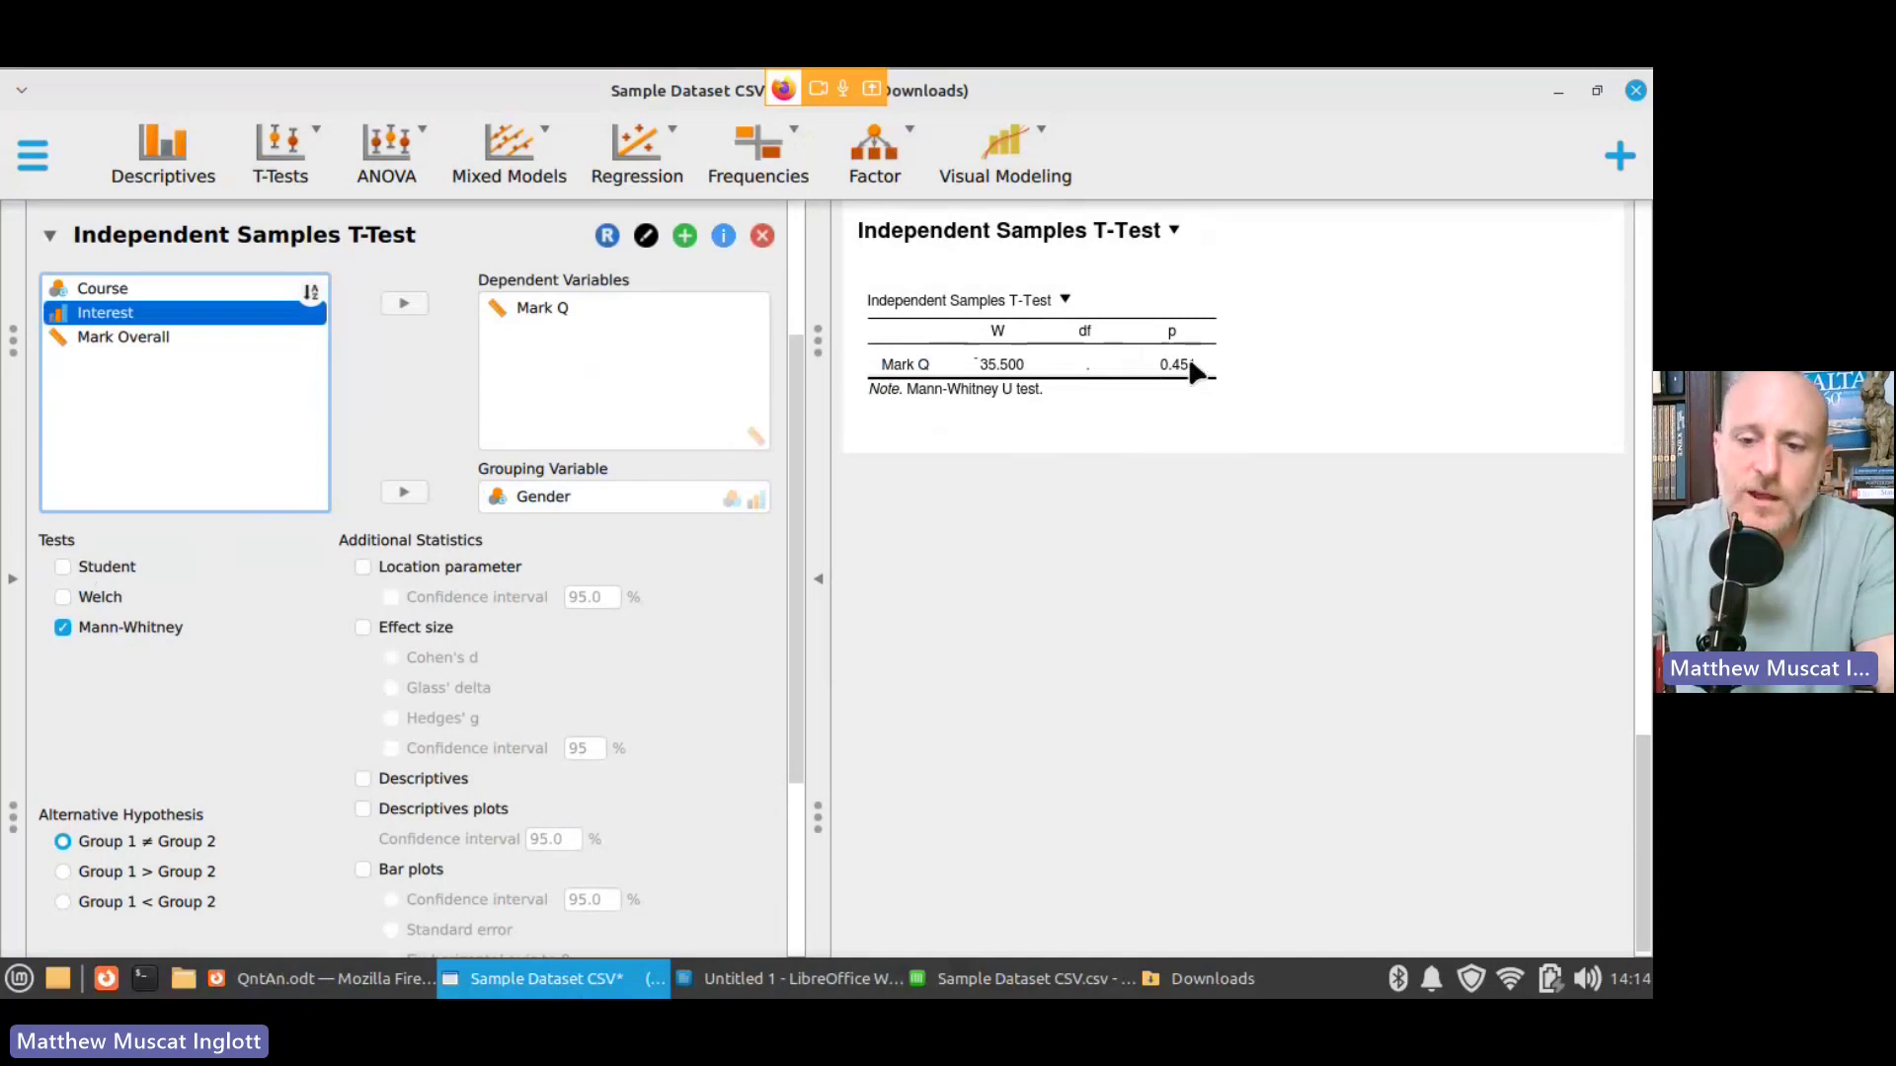
# Step: Include the effect size, group descriptives and bar plots in the Mann-Whitney results
pyautogui.click(413, 637)
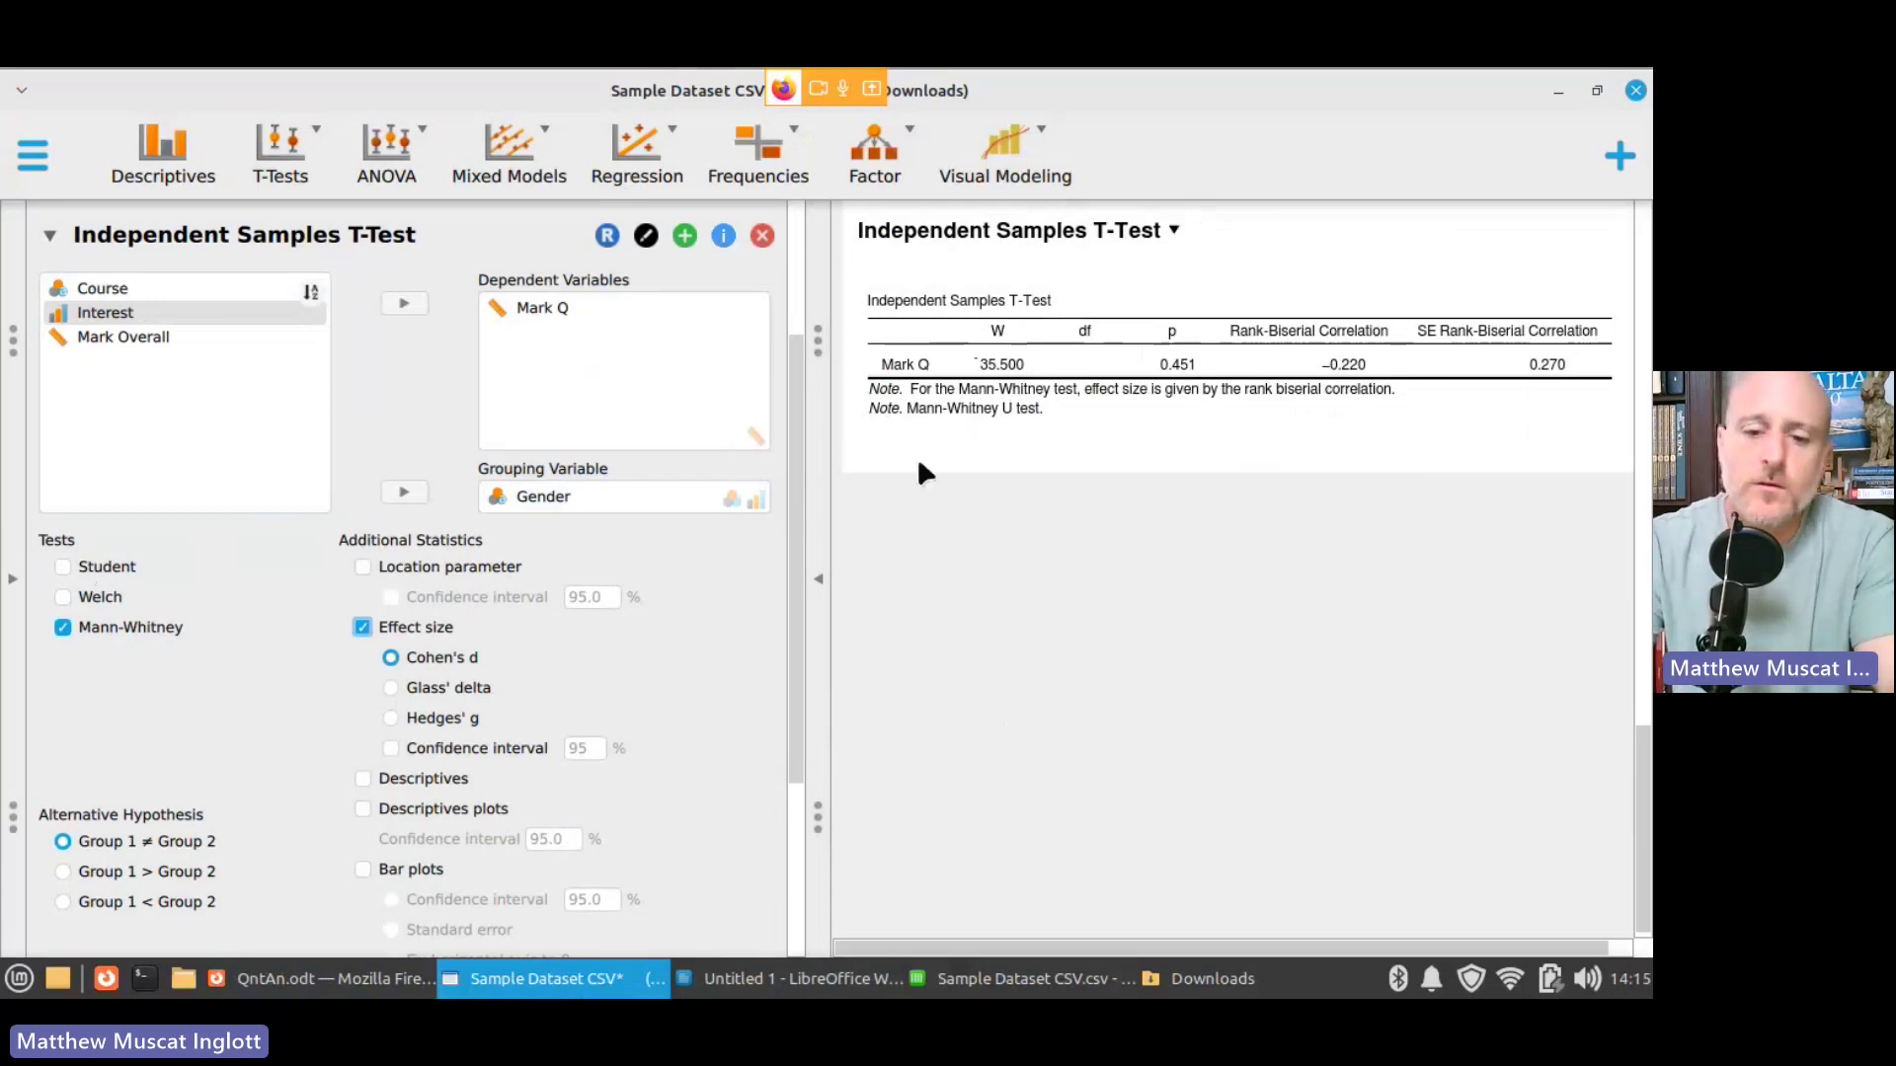
pyautogui.moveTo(800, 538); pyautogui.dragTo(798, 656)
pyautogui.click(434, 599)
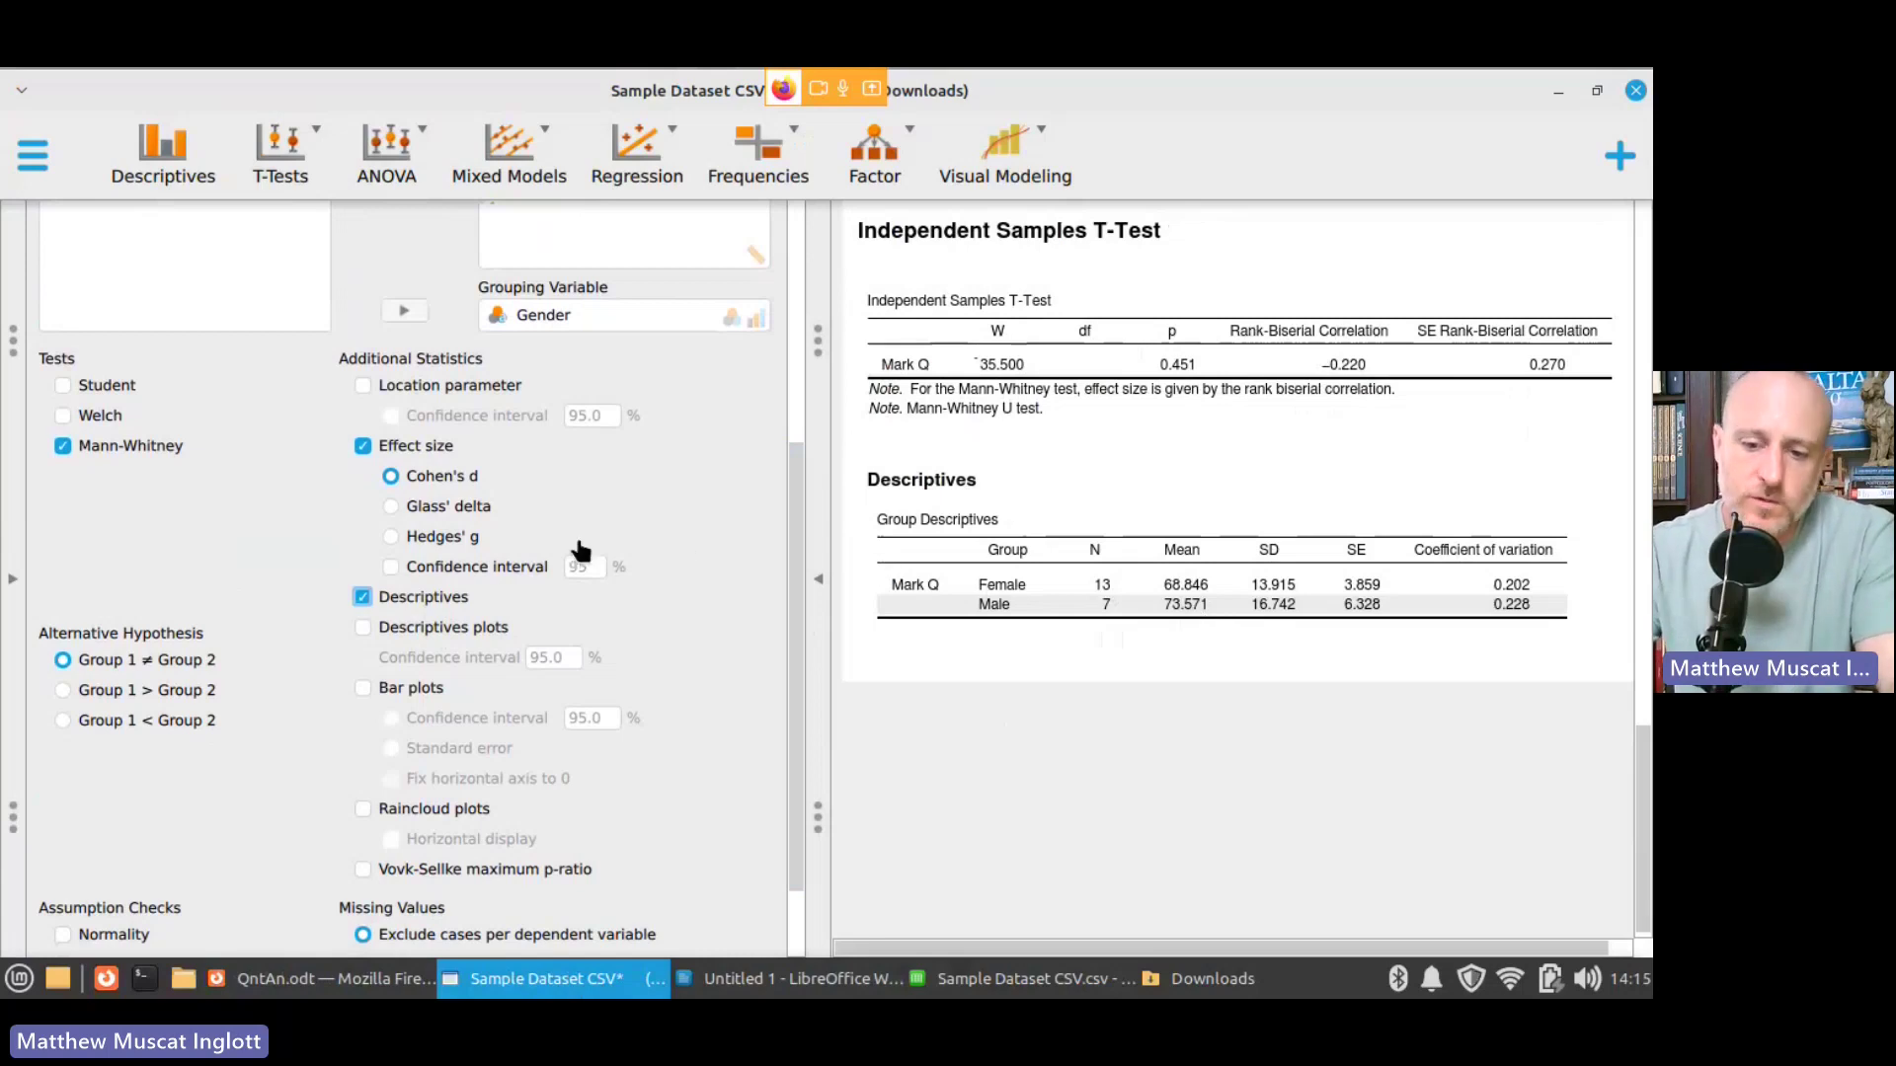
pyautogui.click(363, 688)
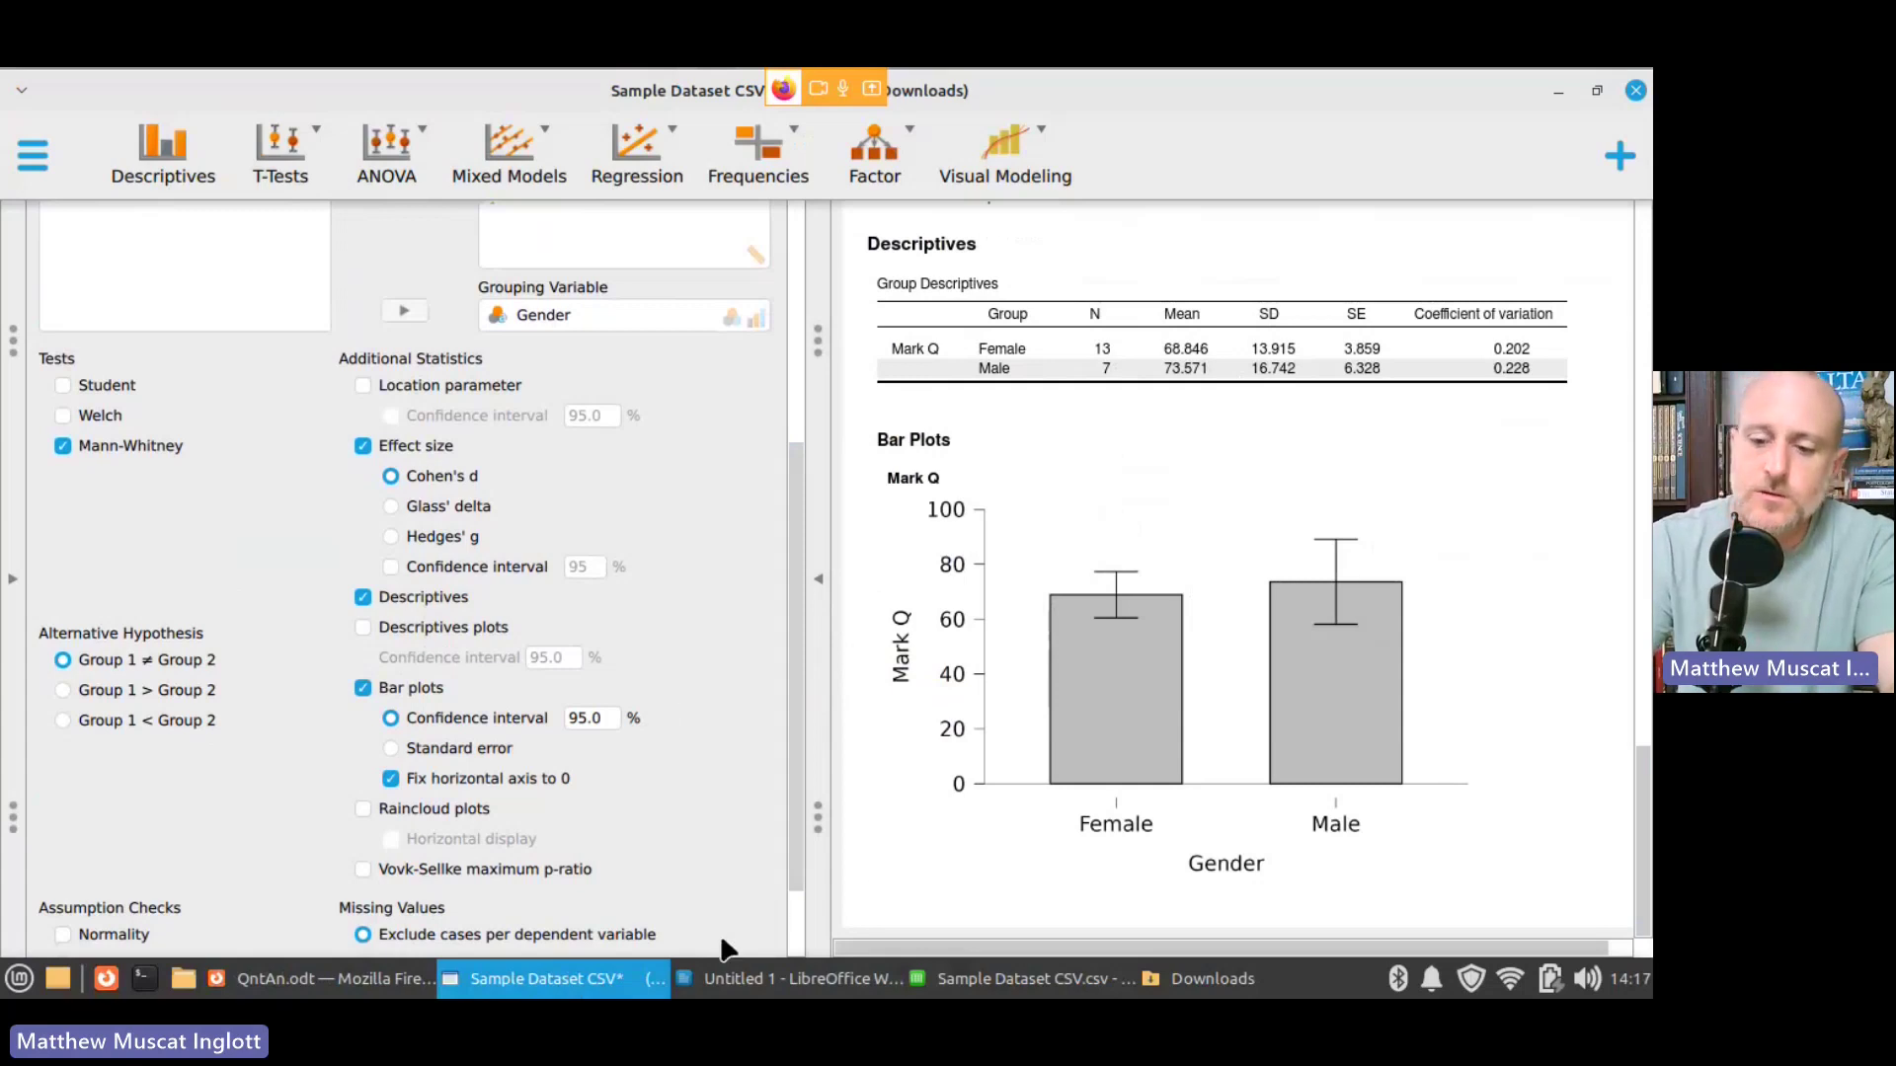
# Step: Review the report sentence in Writer, the Mann-Whitney results in JASP and the multivariate test table in Firefox
pyautogui.click(763, 983)
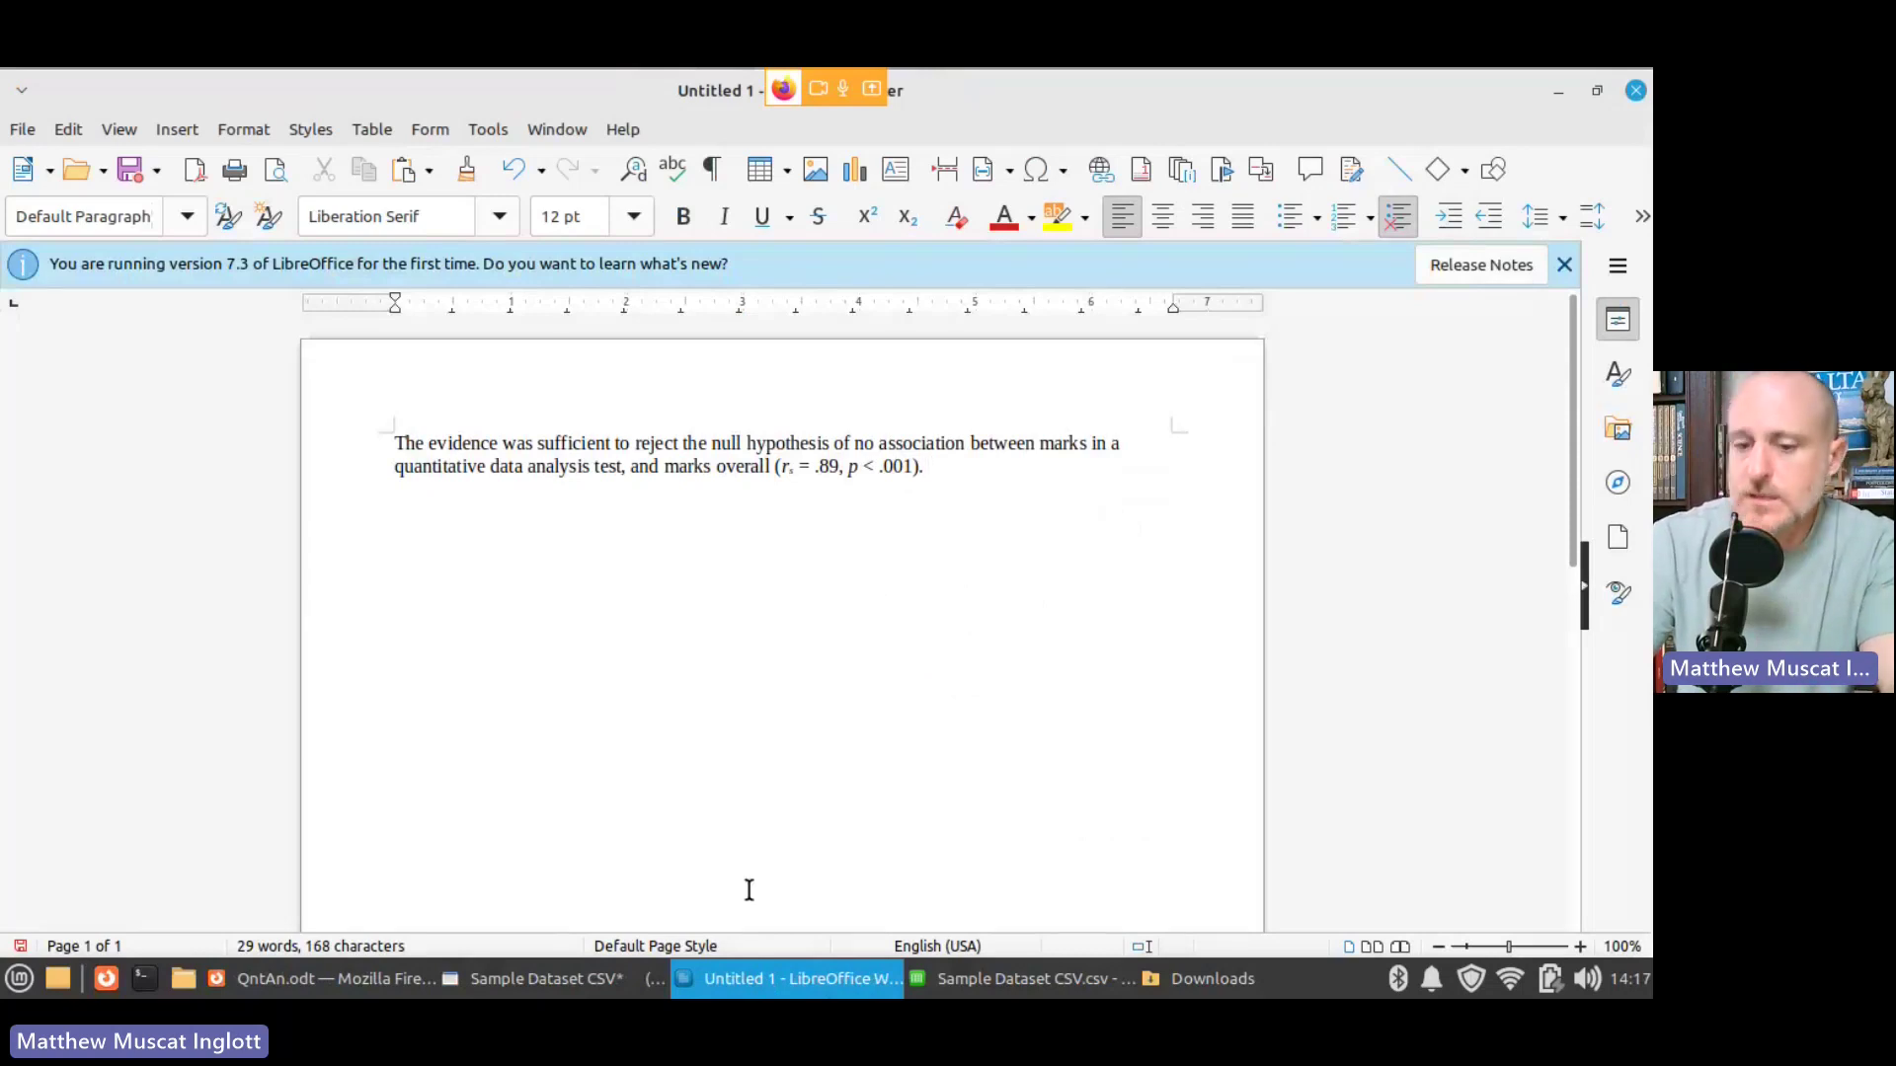
pyautogui.click(541, 982)
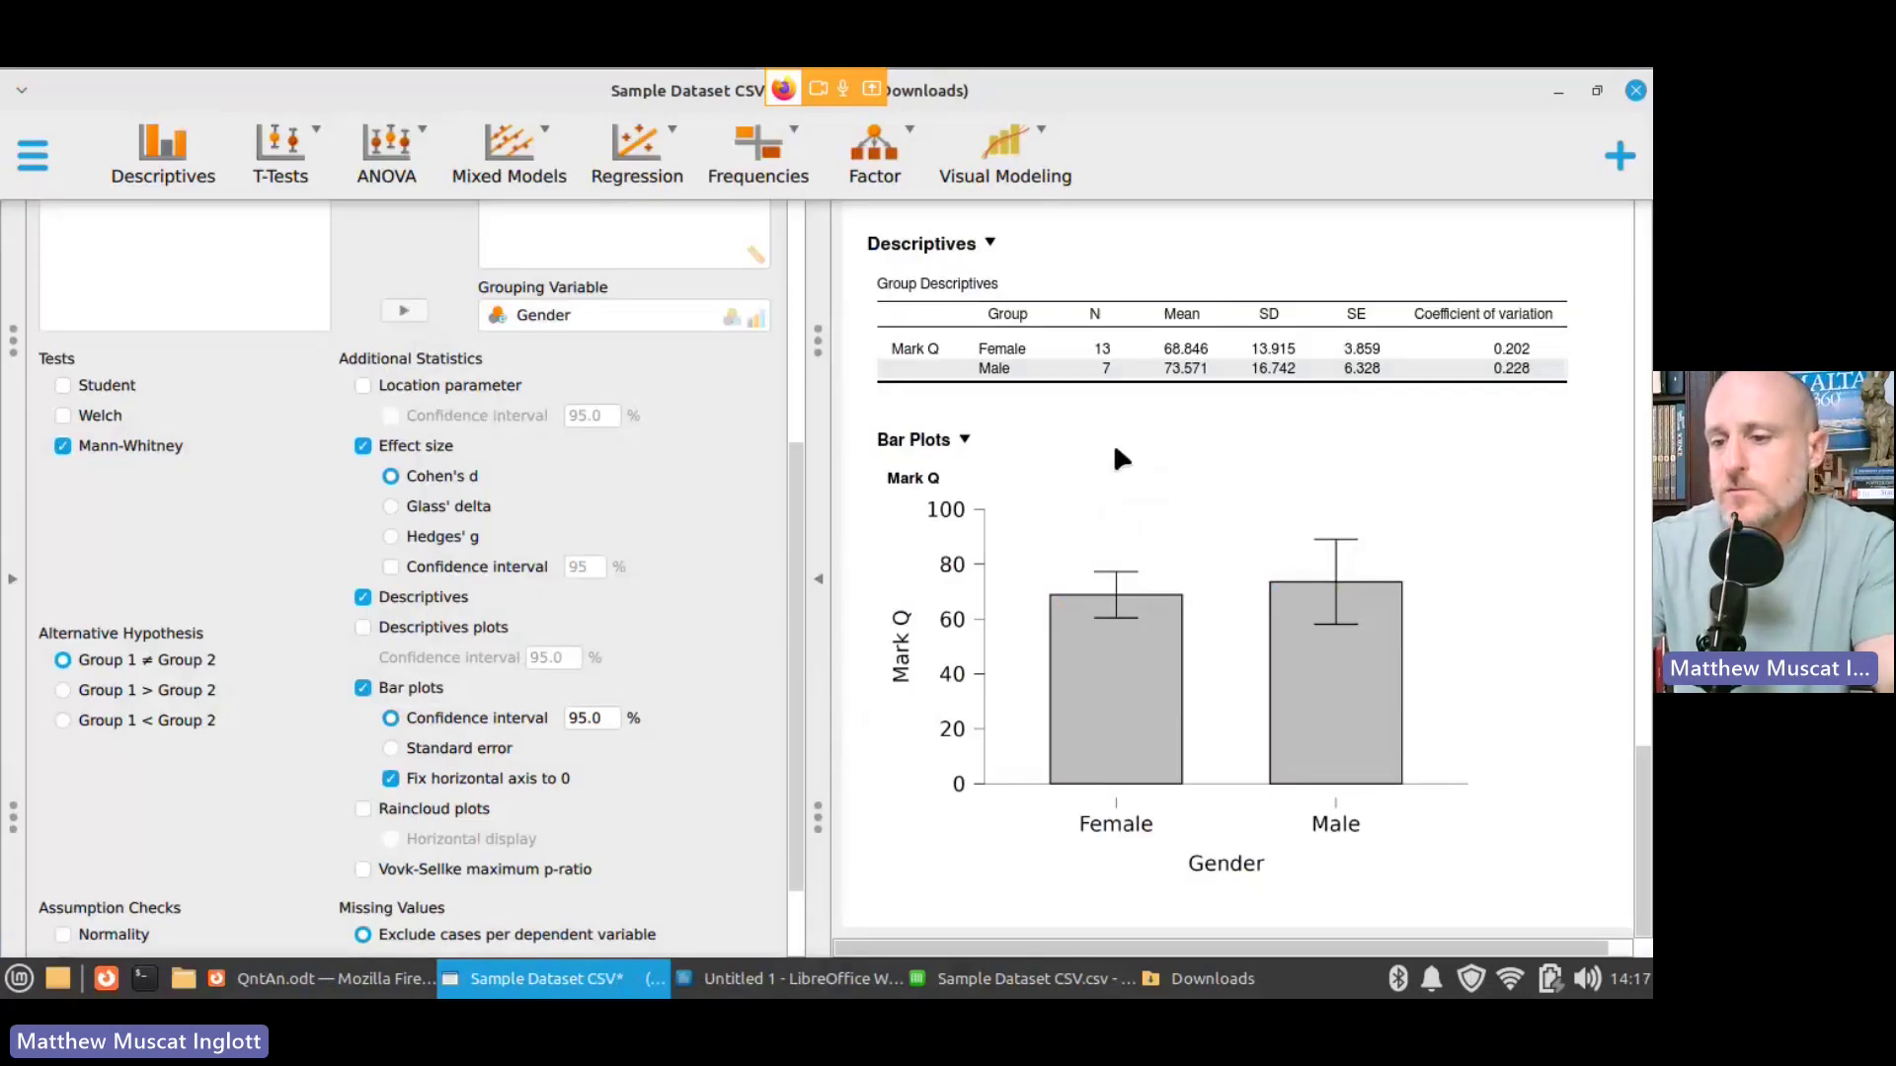
pyautogui.moveTo(1643, 829); pyautogui.dragTo(1649, 697)
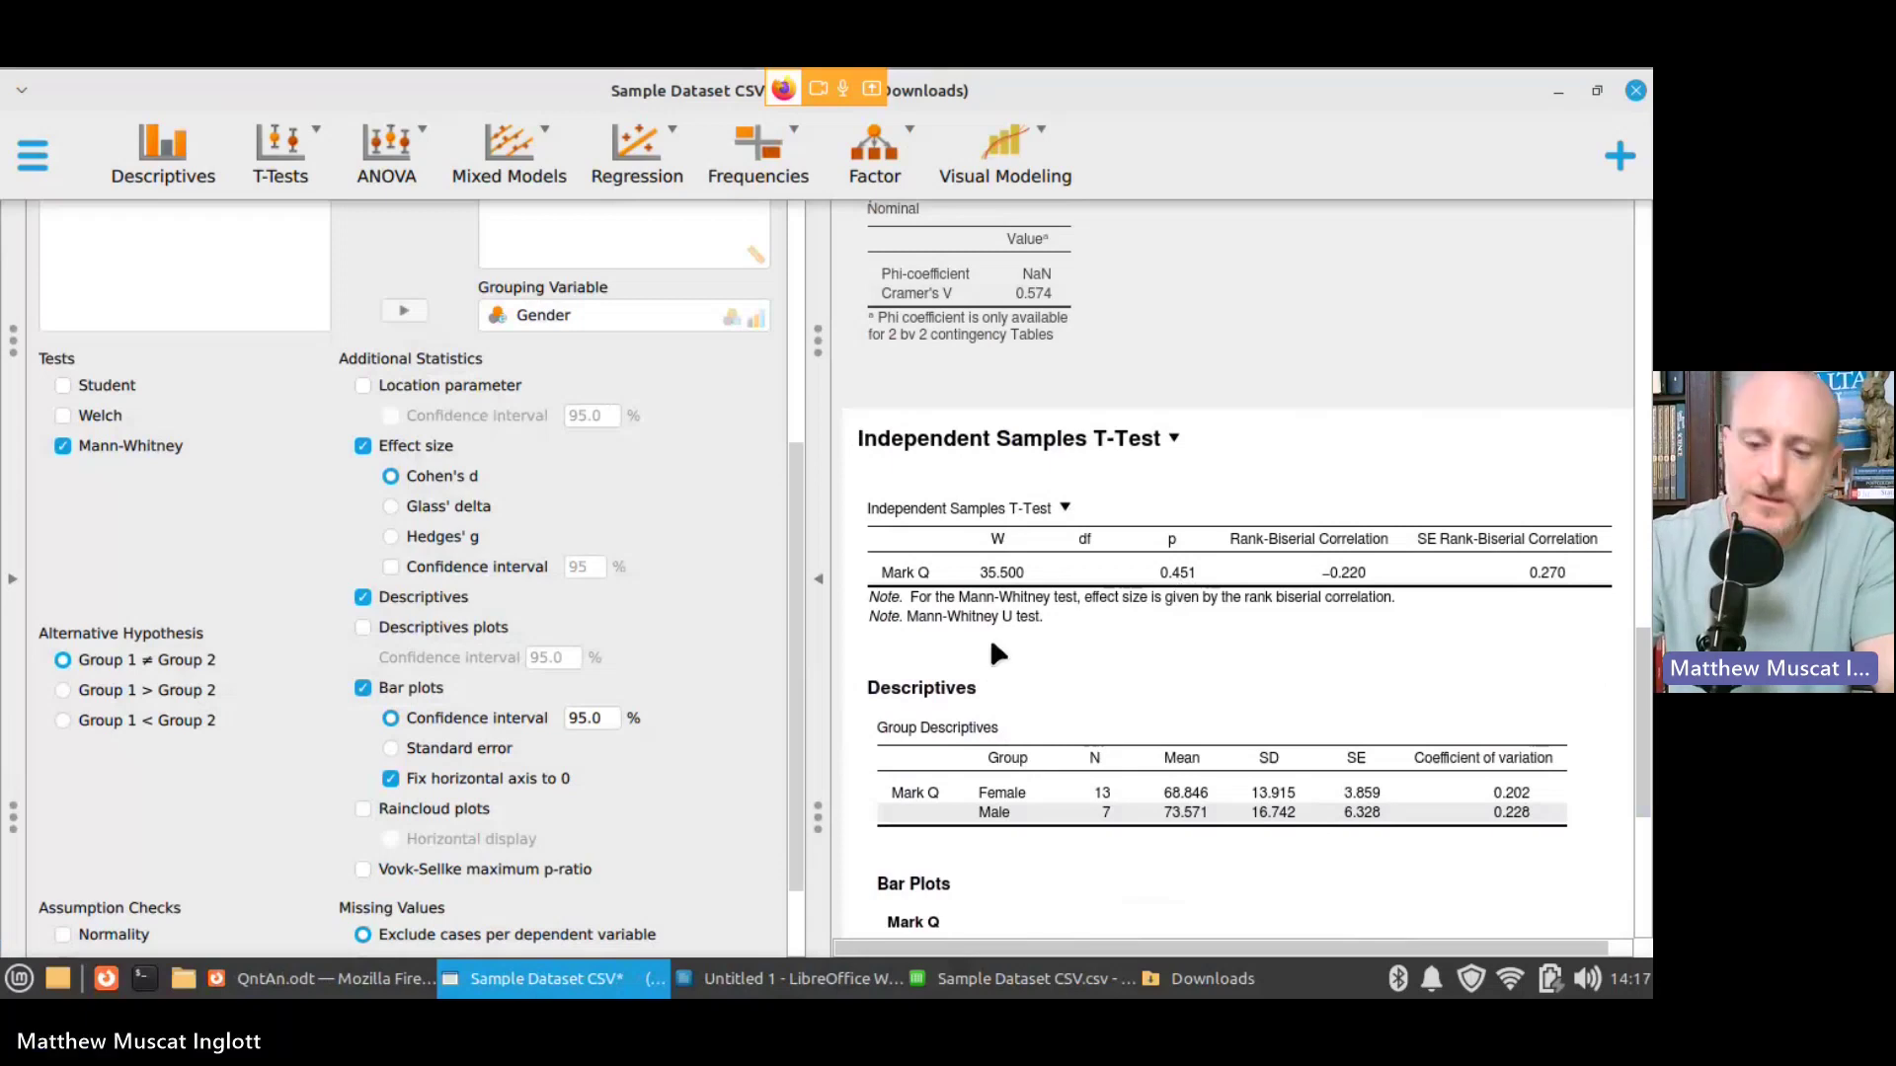
pyautogui.click(594, 987)
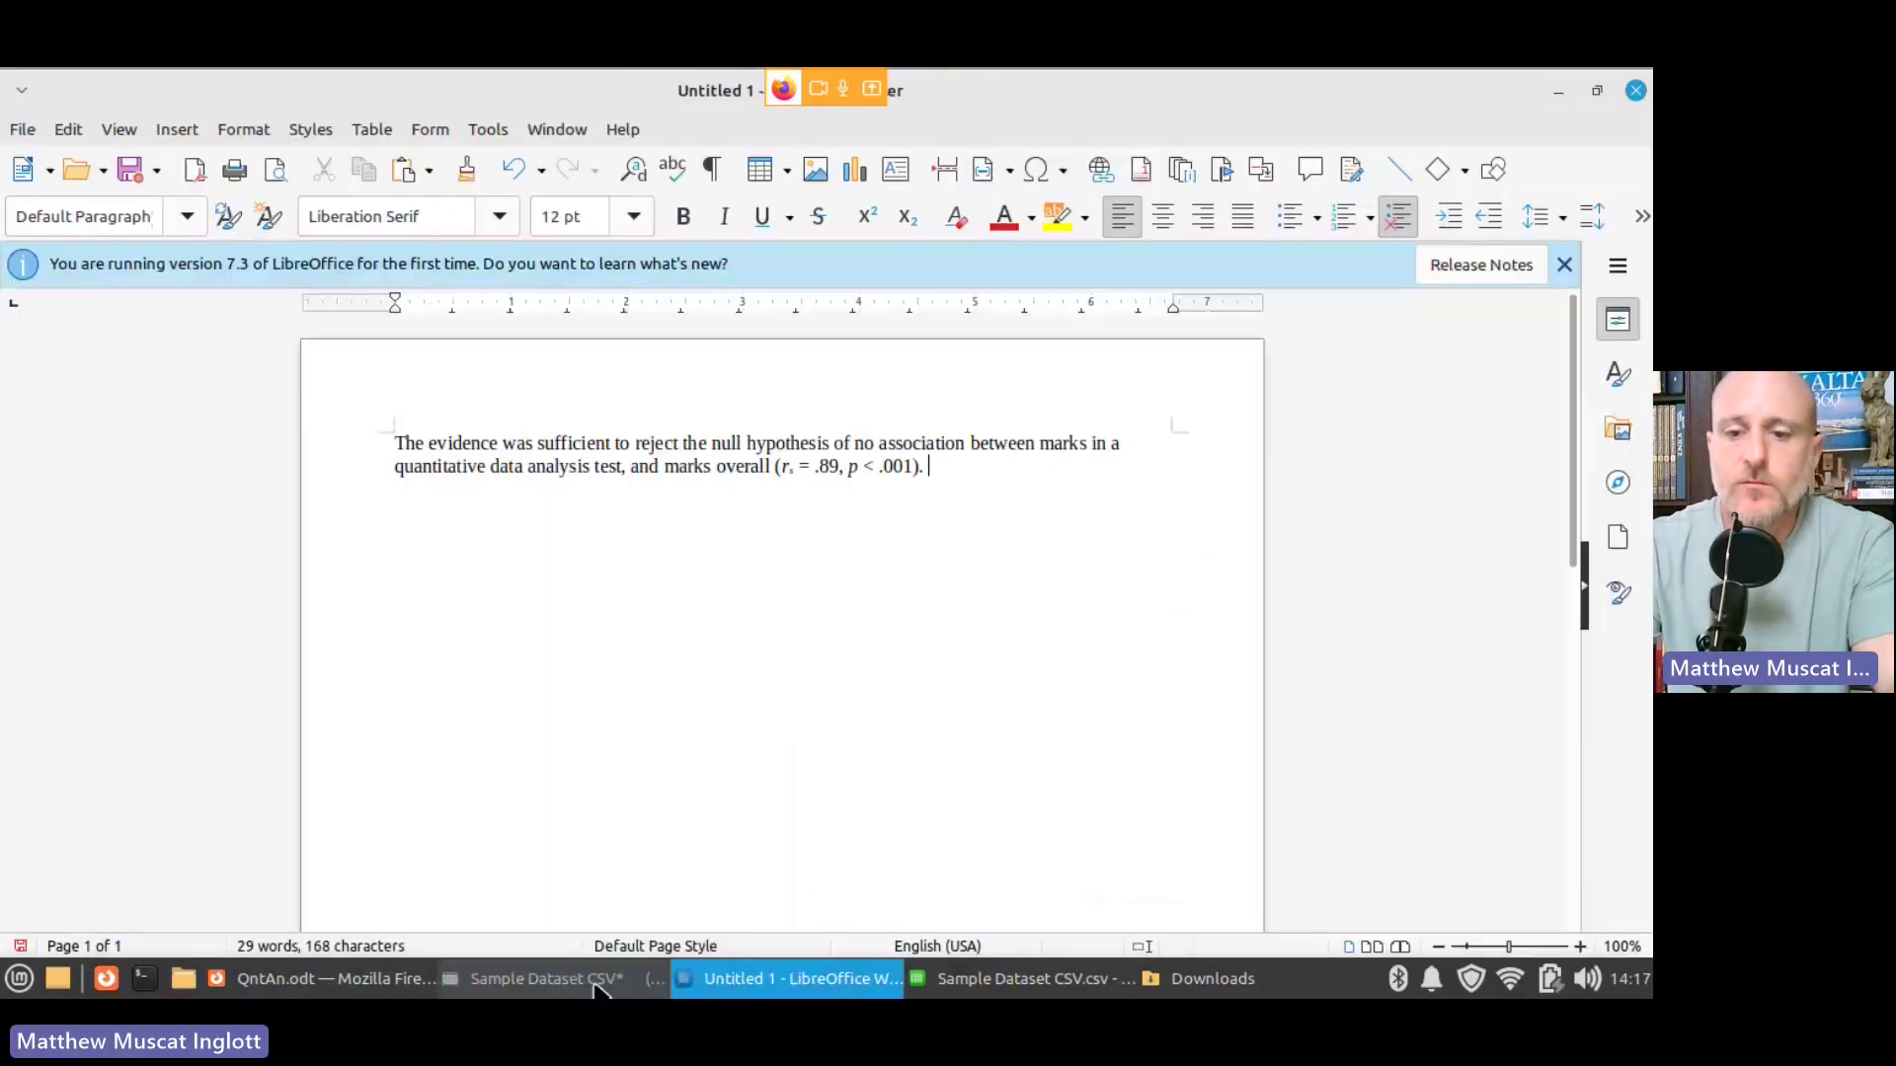
pyautogui.click(326, 979)
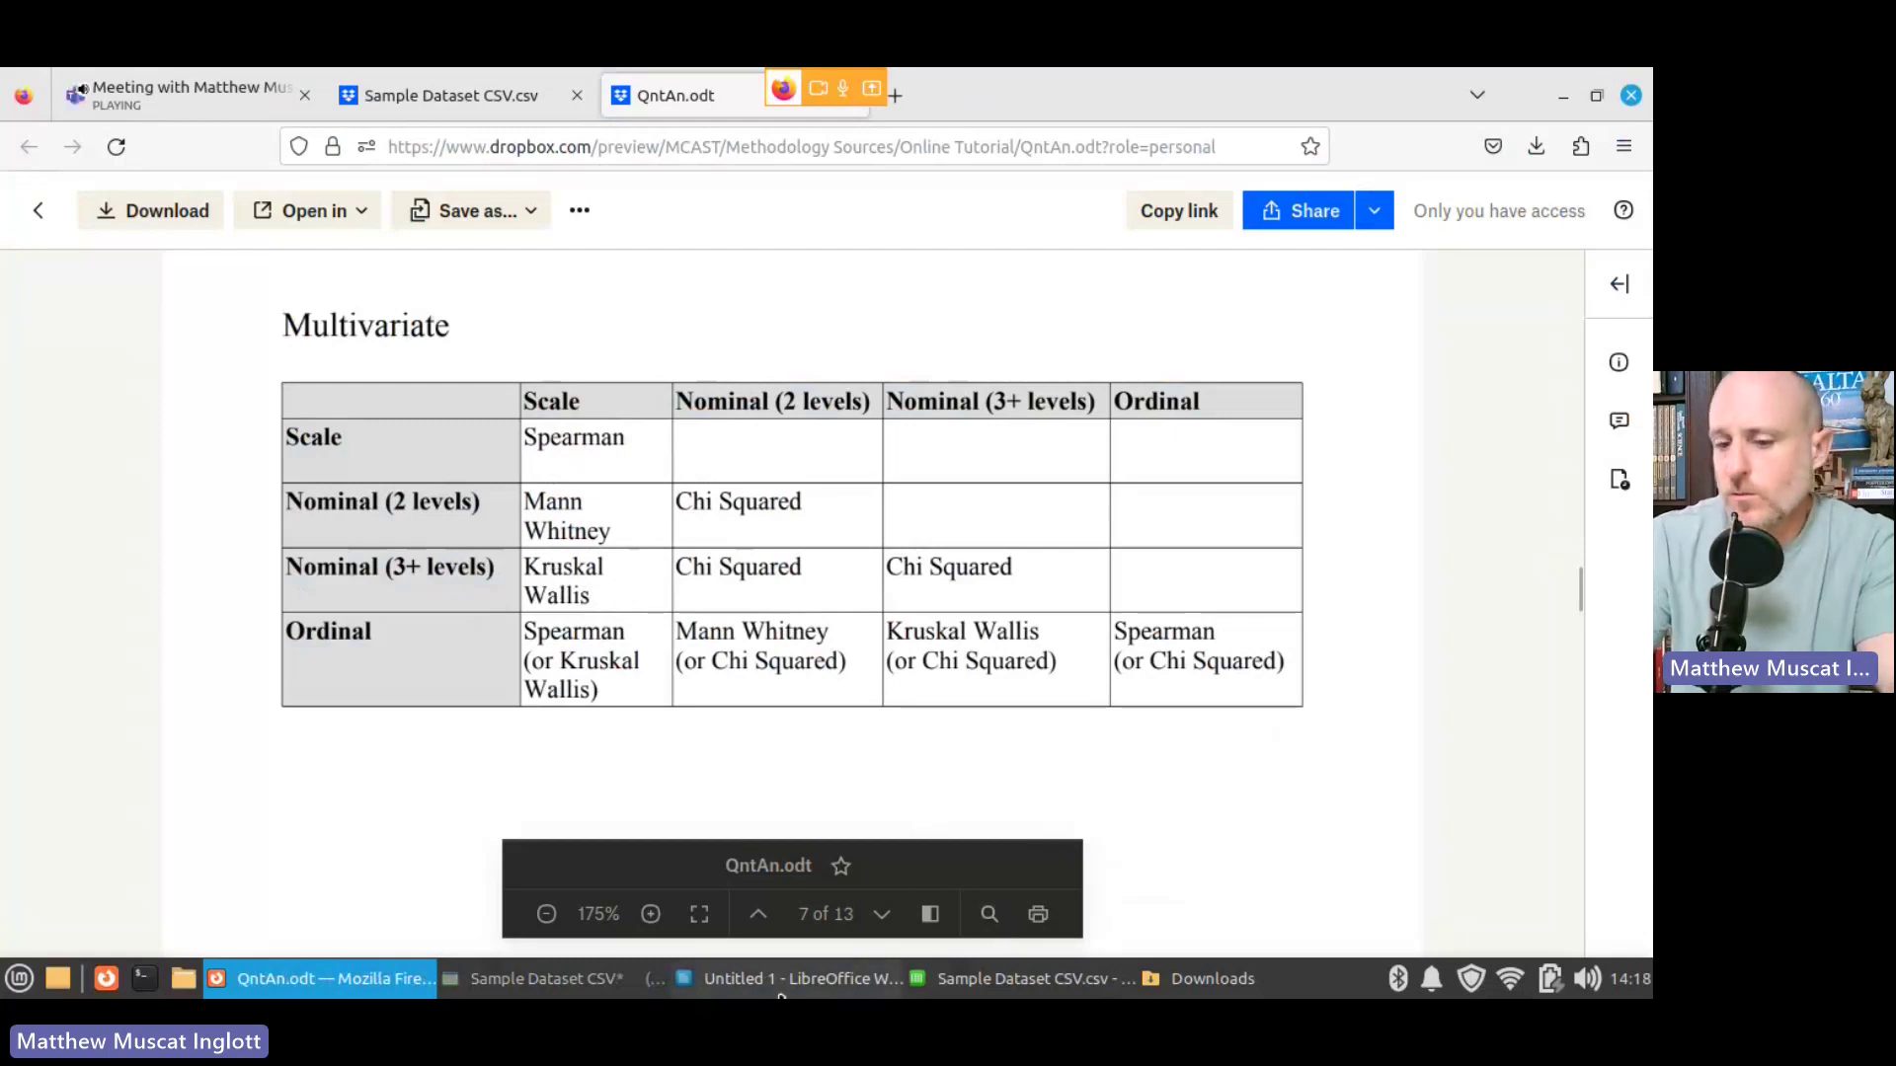
# Step: Switch to JASP and set up a classical ANOVA with Mark Q as the dependent variable and Course as the fixed factor
pyautogui.click(558, 979)
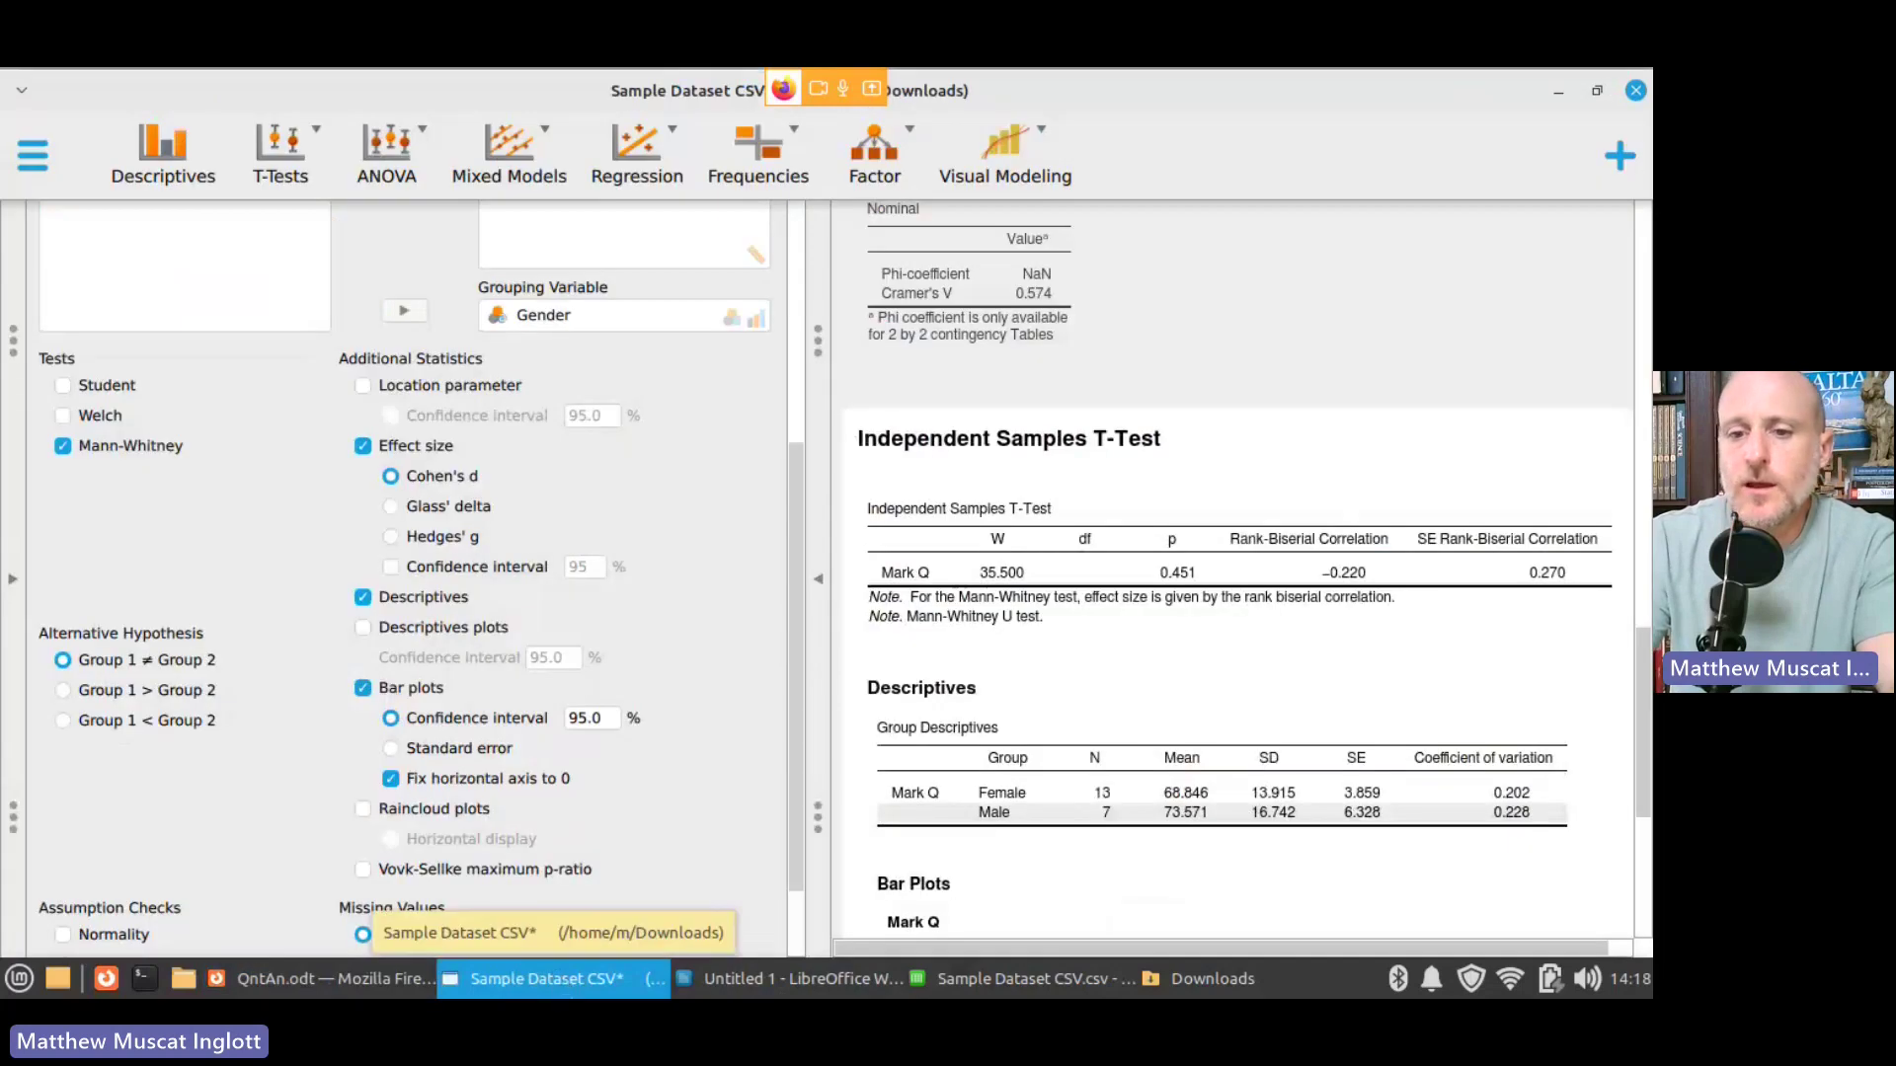
pyautogui.click(395, 170)
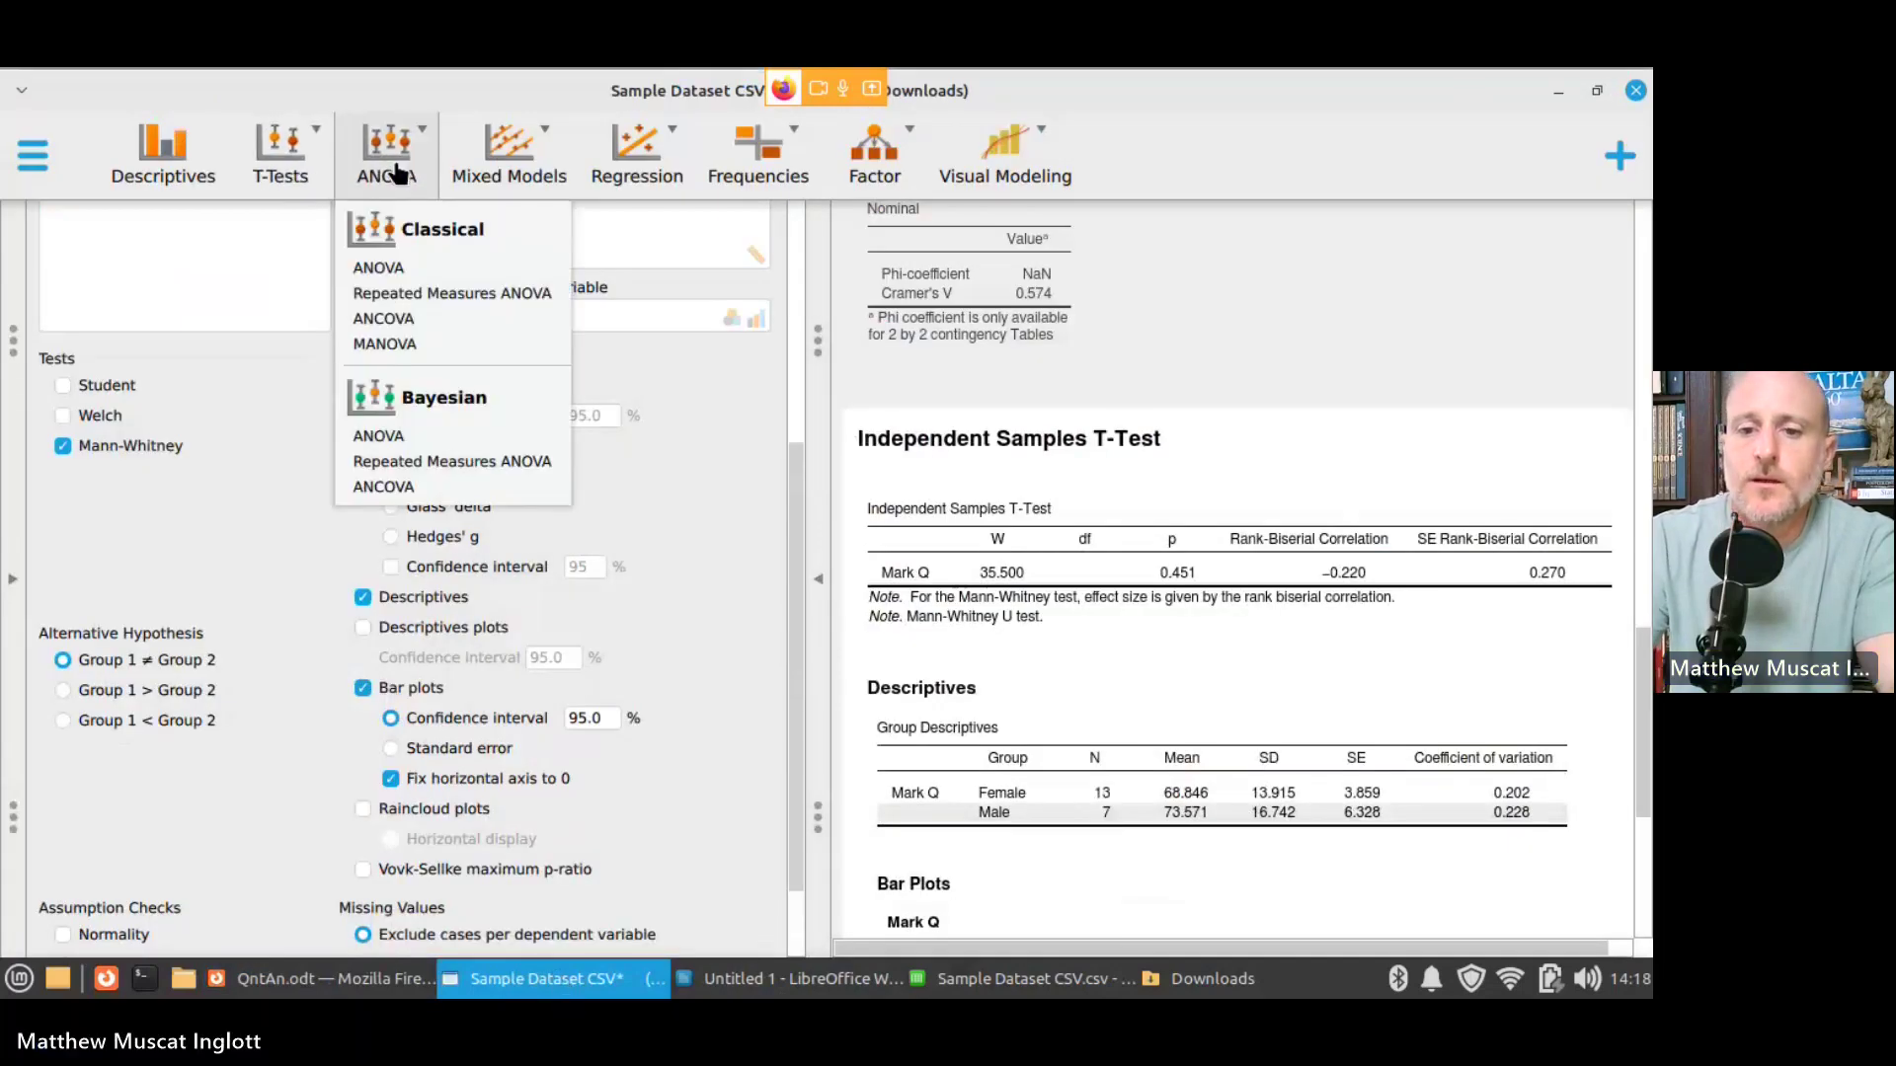
pyautogui.click(403, 268)
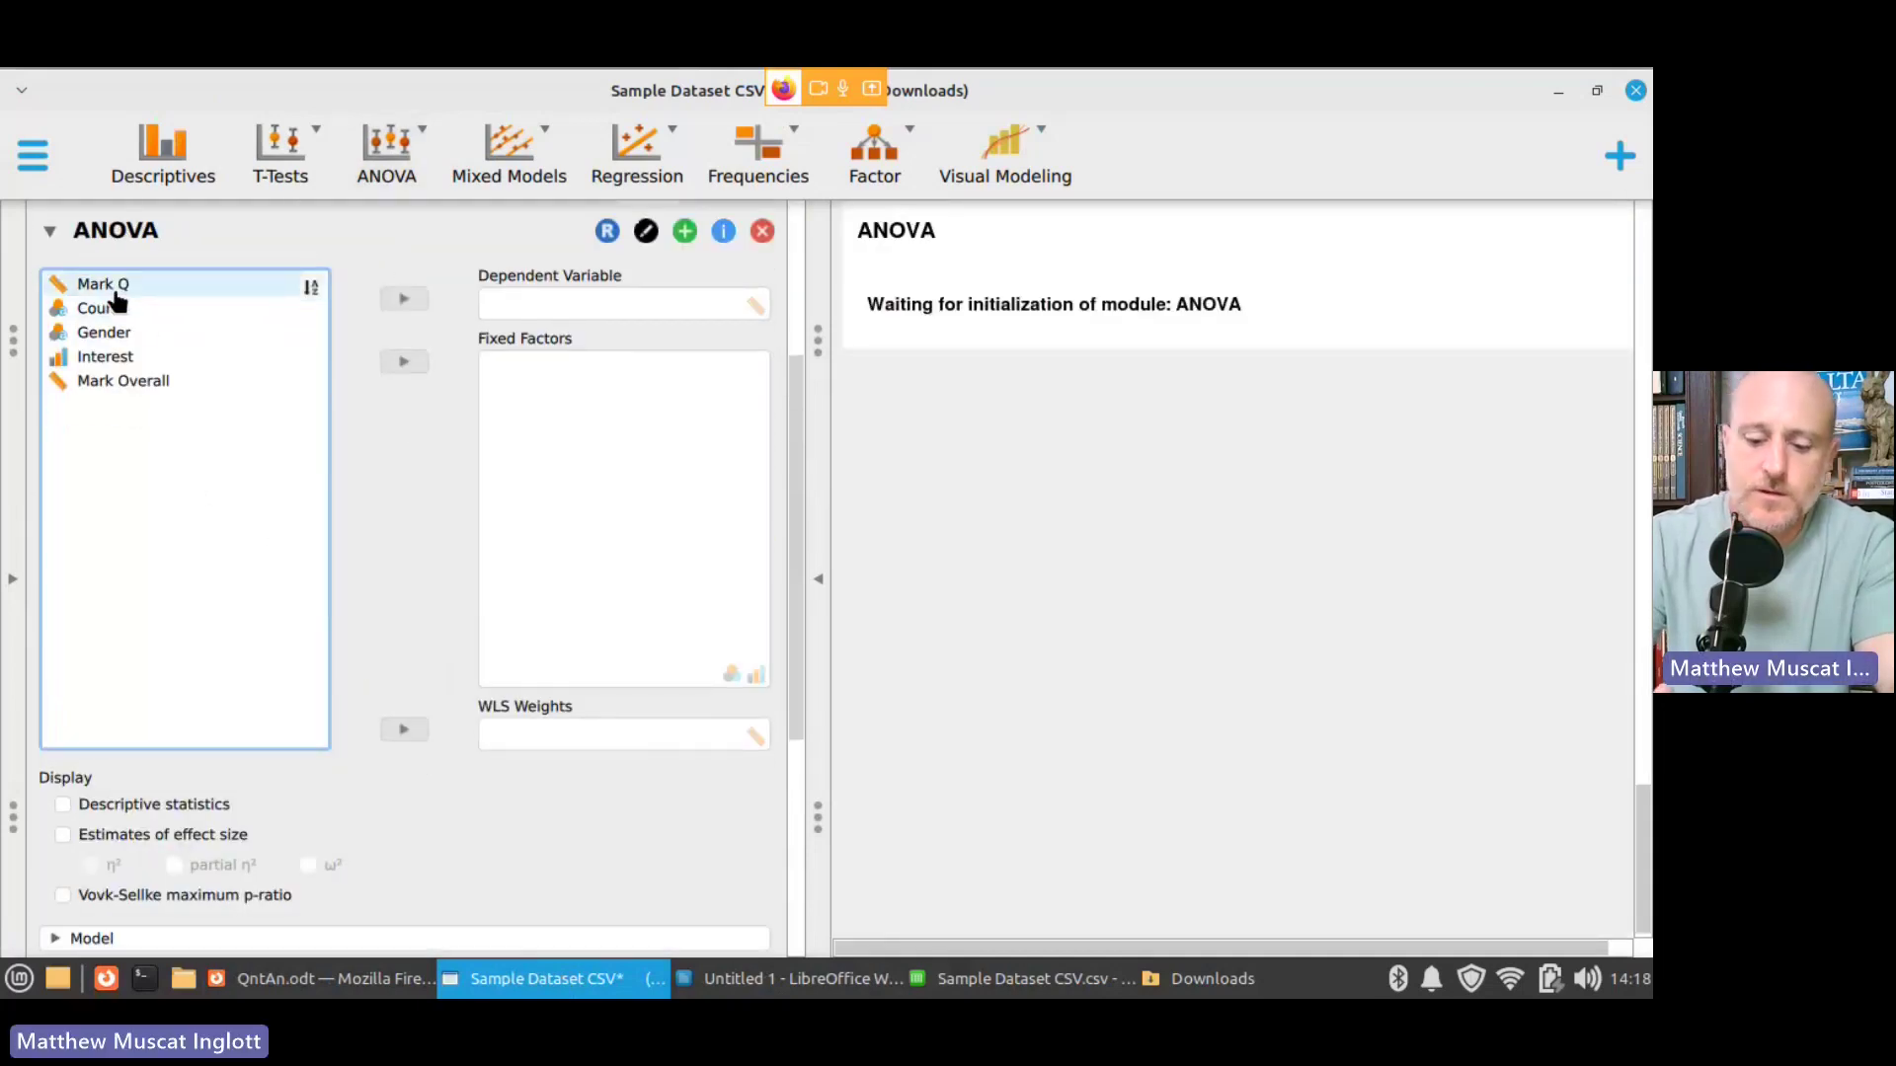
pyautogui.moveTo(117, 294); pyautogui.dragTo(567, 317)
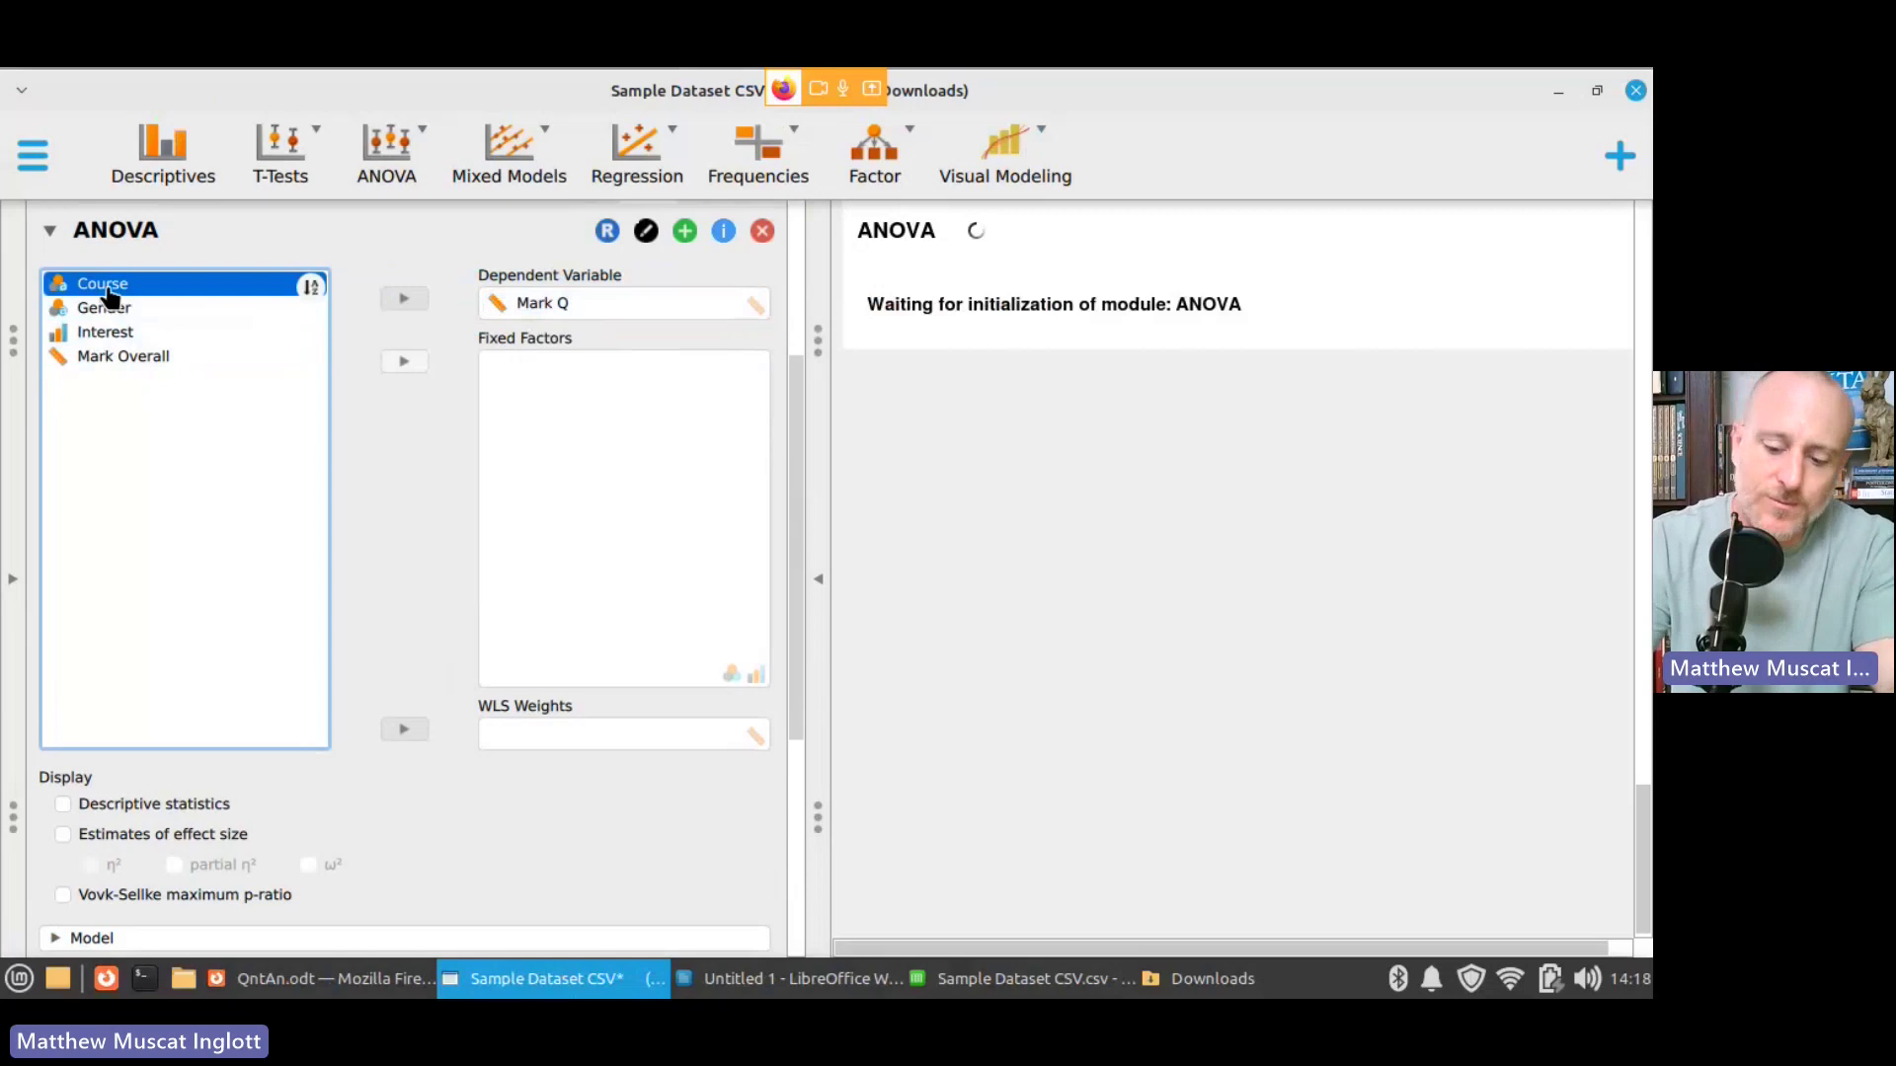
pyautogui.moveTo(104, 289); pyautogui.dragTo(571, 409)
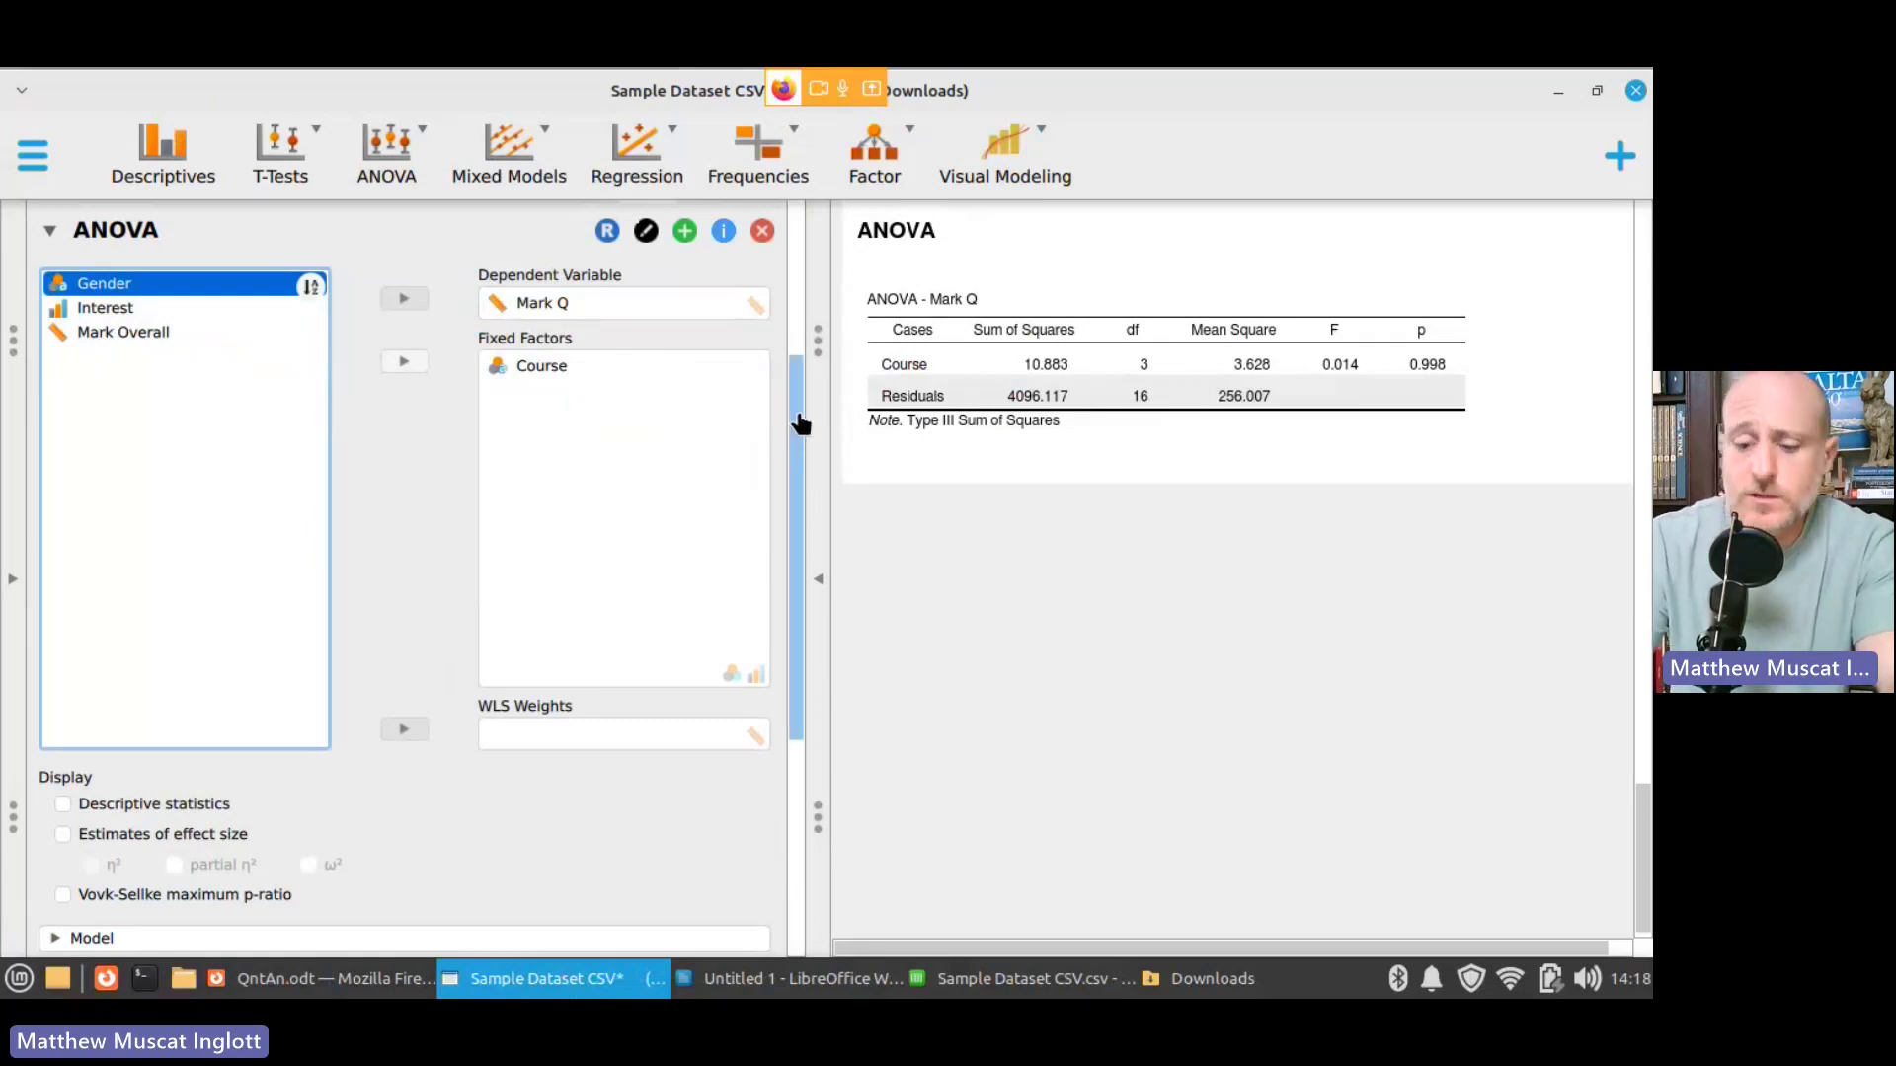
# Step: Add a nonparametric Kruskal-Wallis test for Course to the ANOVA
pyautogui.moveTo(800, 422); pyautogui.dragTo(791, 678)
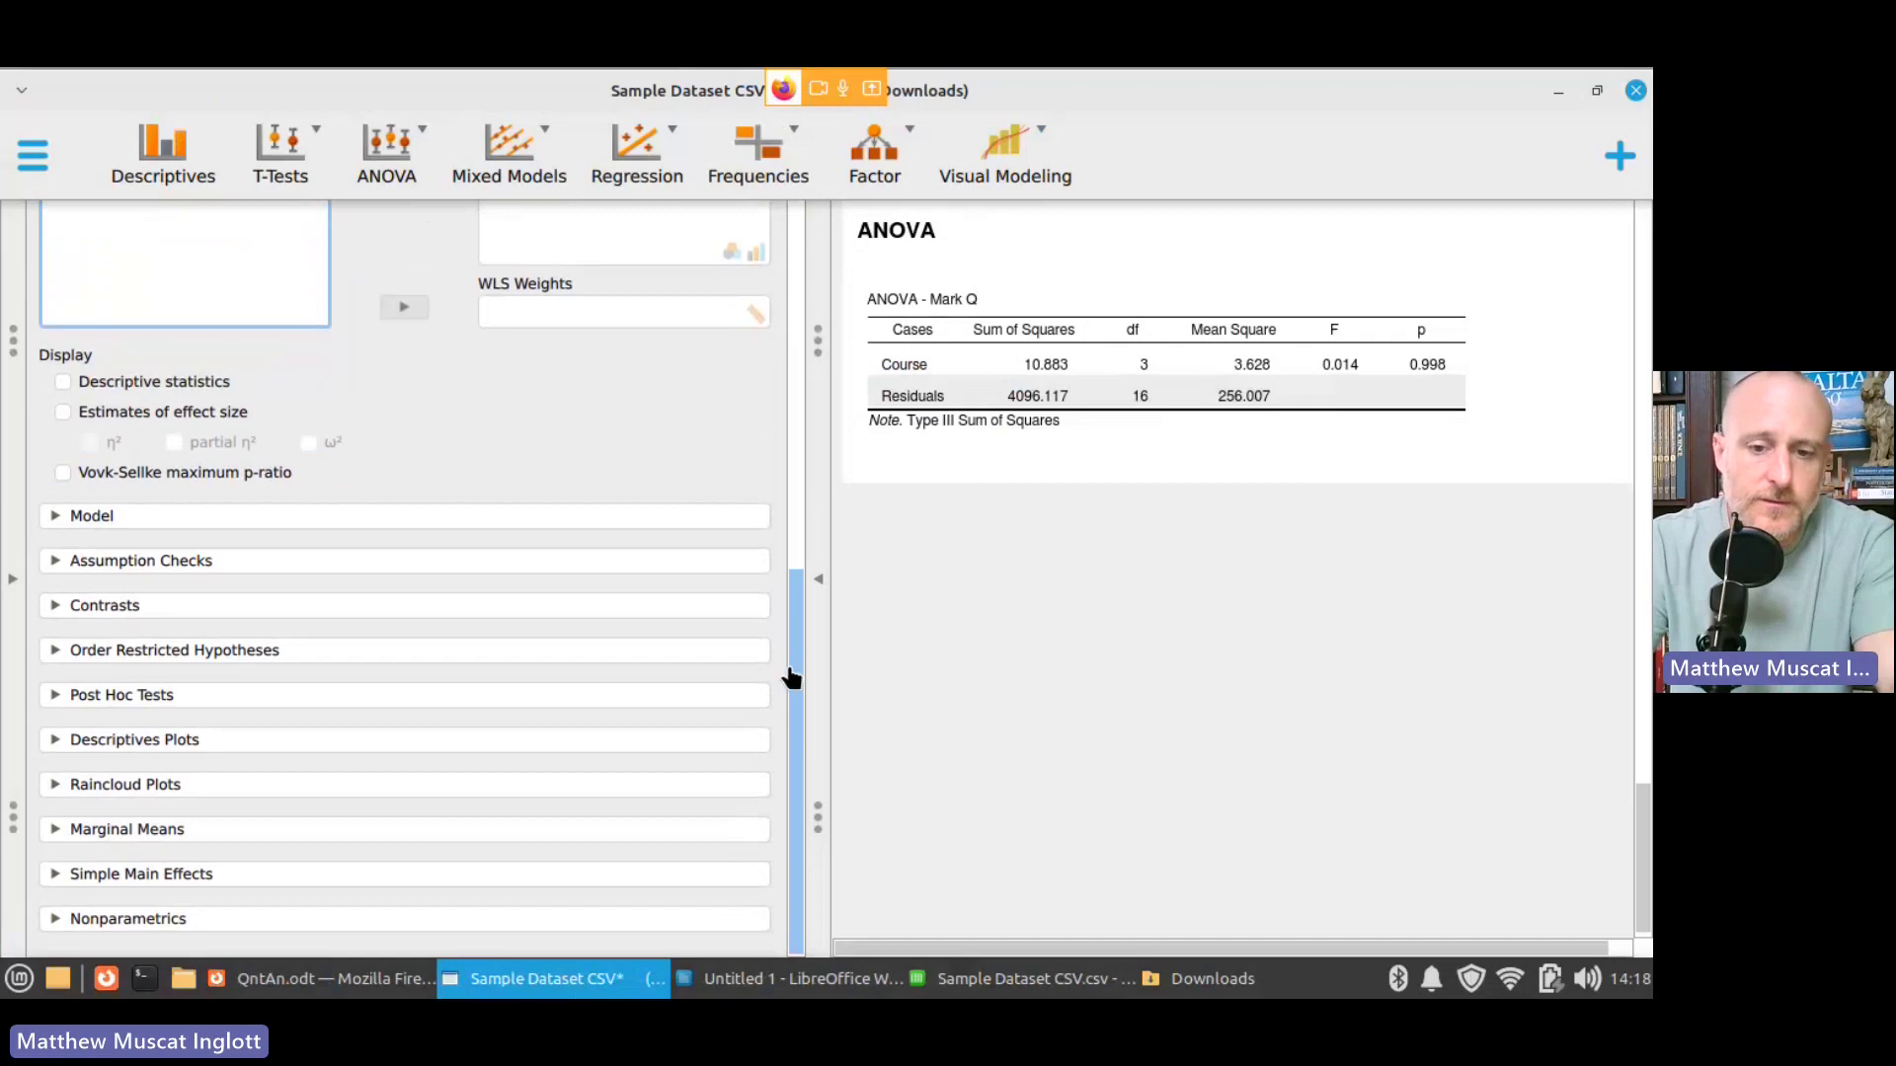
pyautogui.click(150, 922)
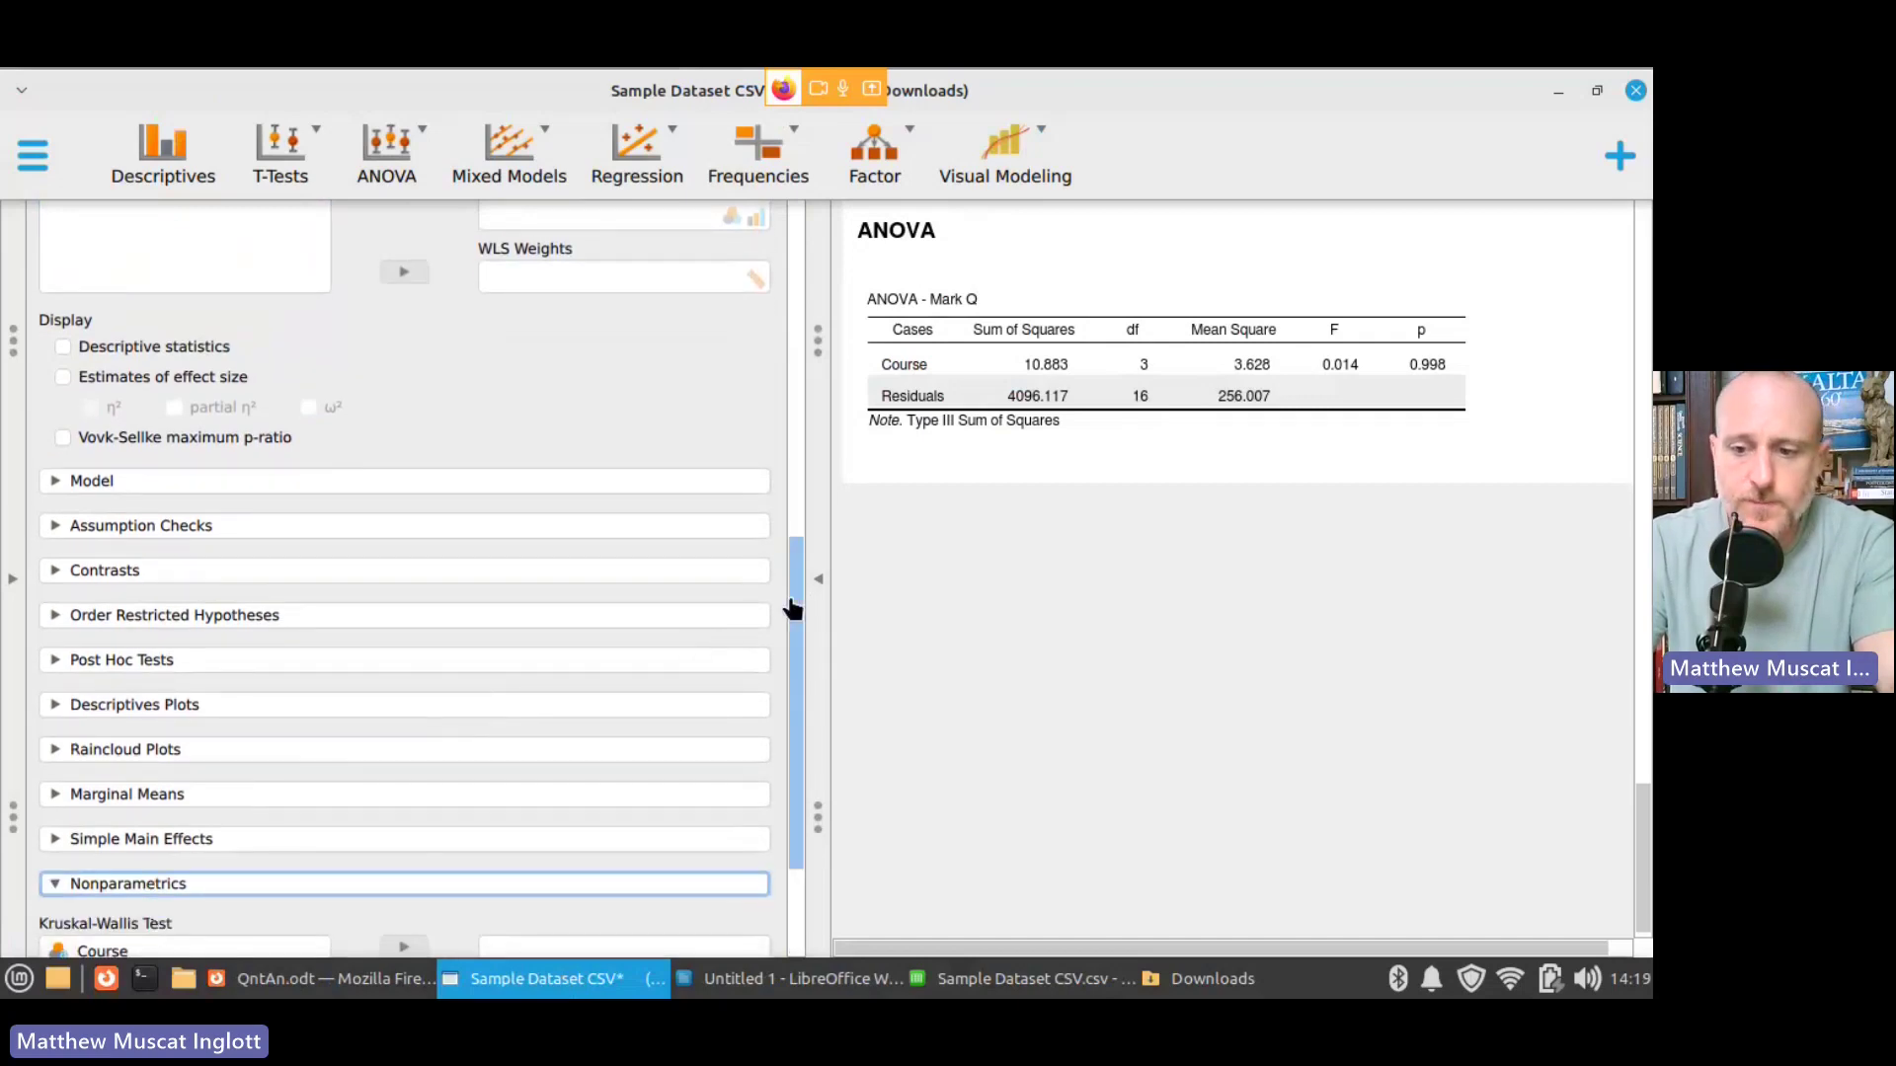
pyautogui.moveTo(792, 610); pyautogui.dragTo(791, 875)
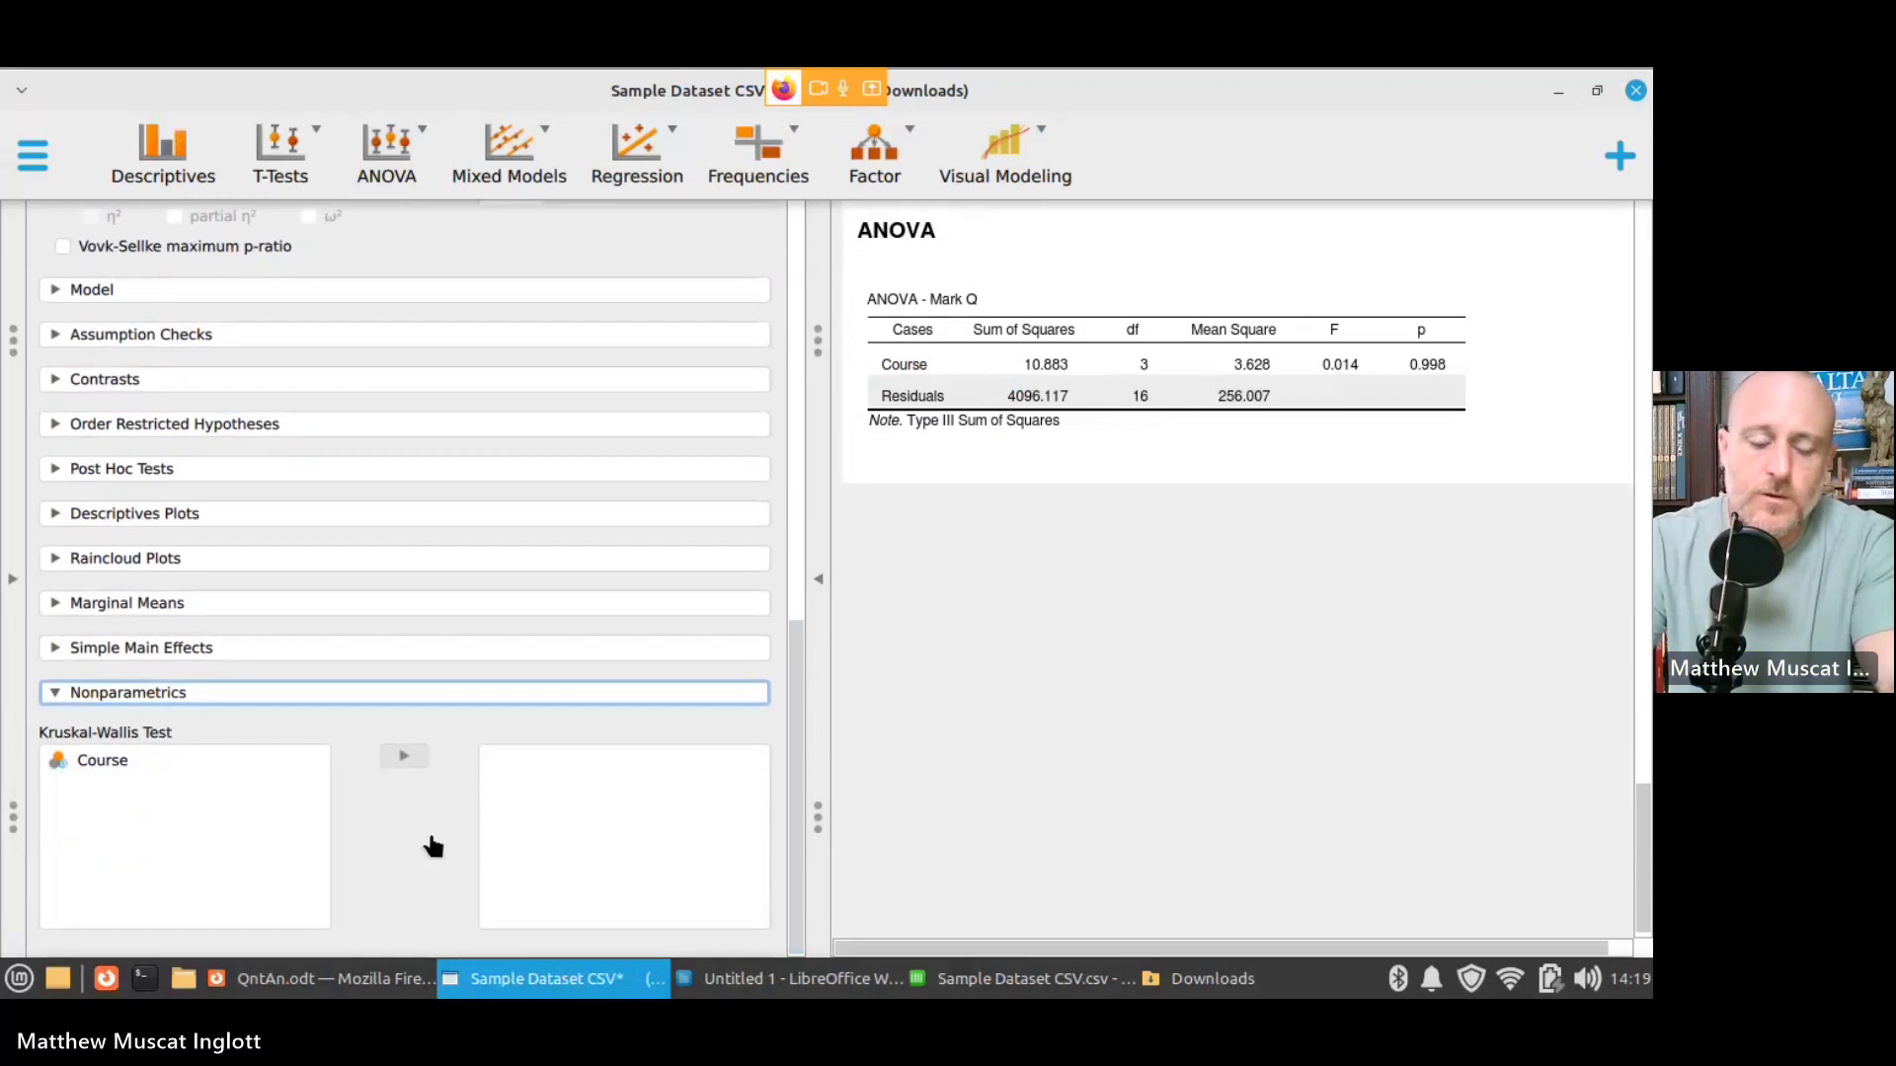
pyautogui.click(127, 766)
pyautogui.moveTo(128, 767); pyautogui.dragTo(616, 796)
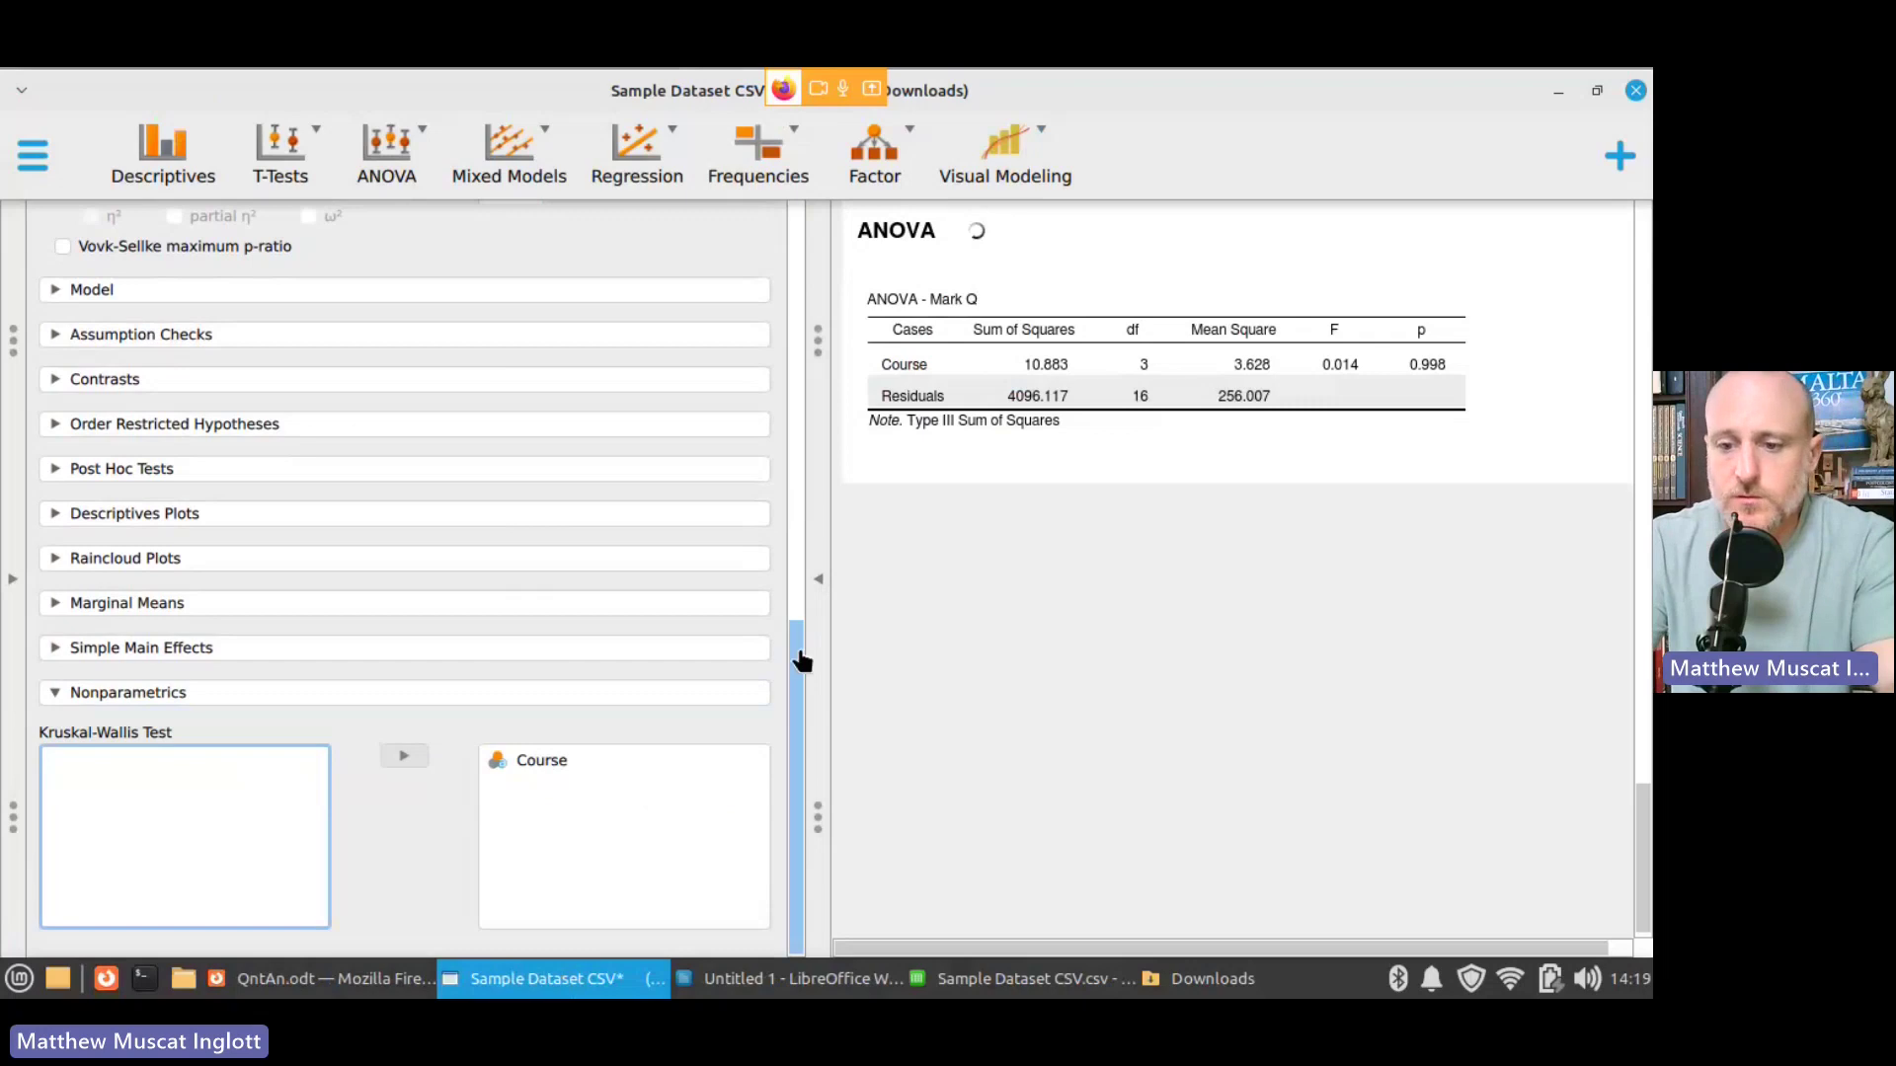
# Step: Add a descriptives plot to the ANOVA with Course on the horizontal axis and 95% confidence interval error bars
pyautogui.scroll(3, 795, 721)
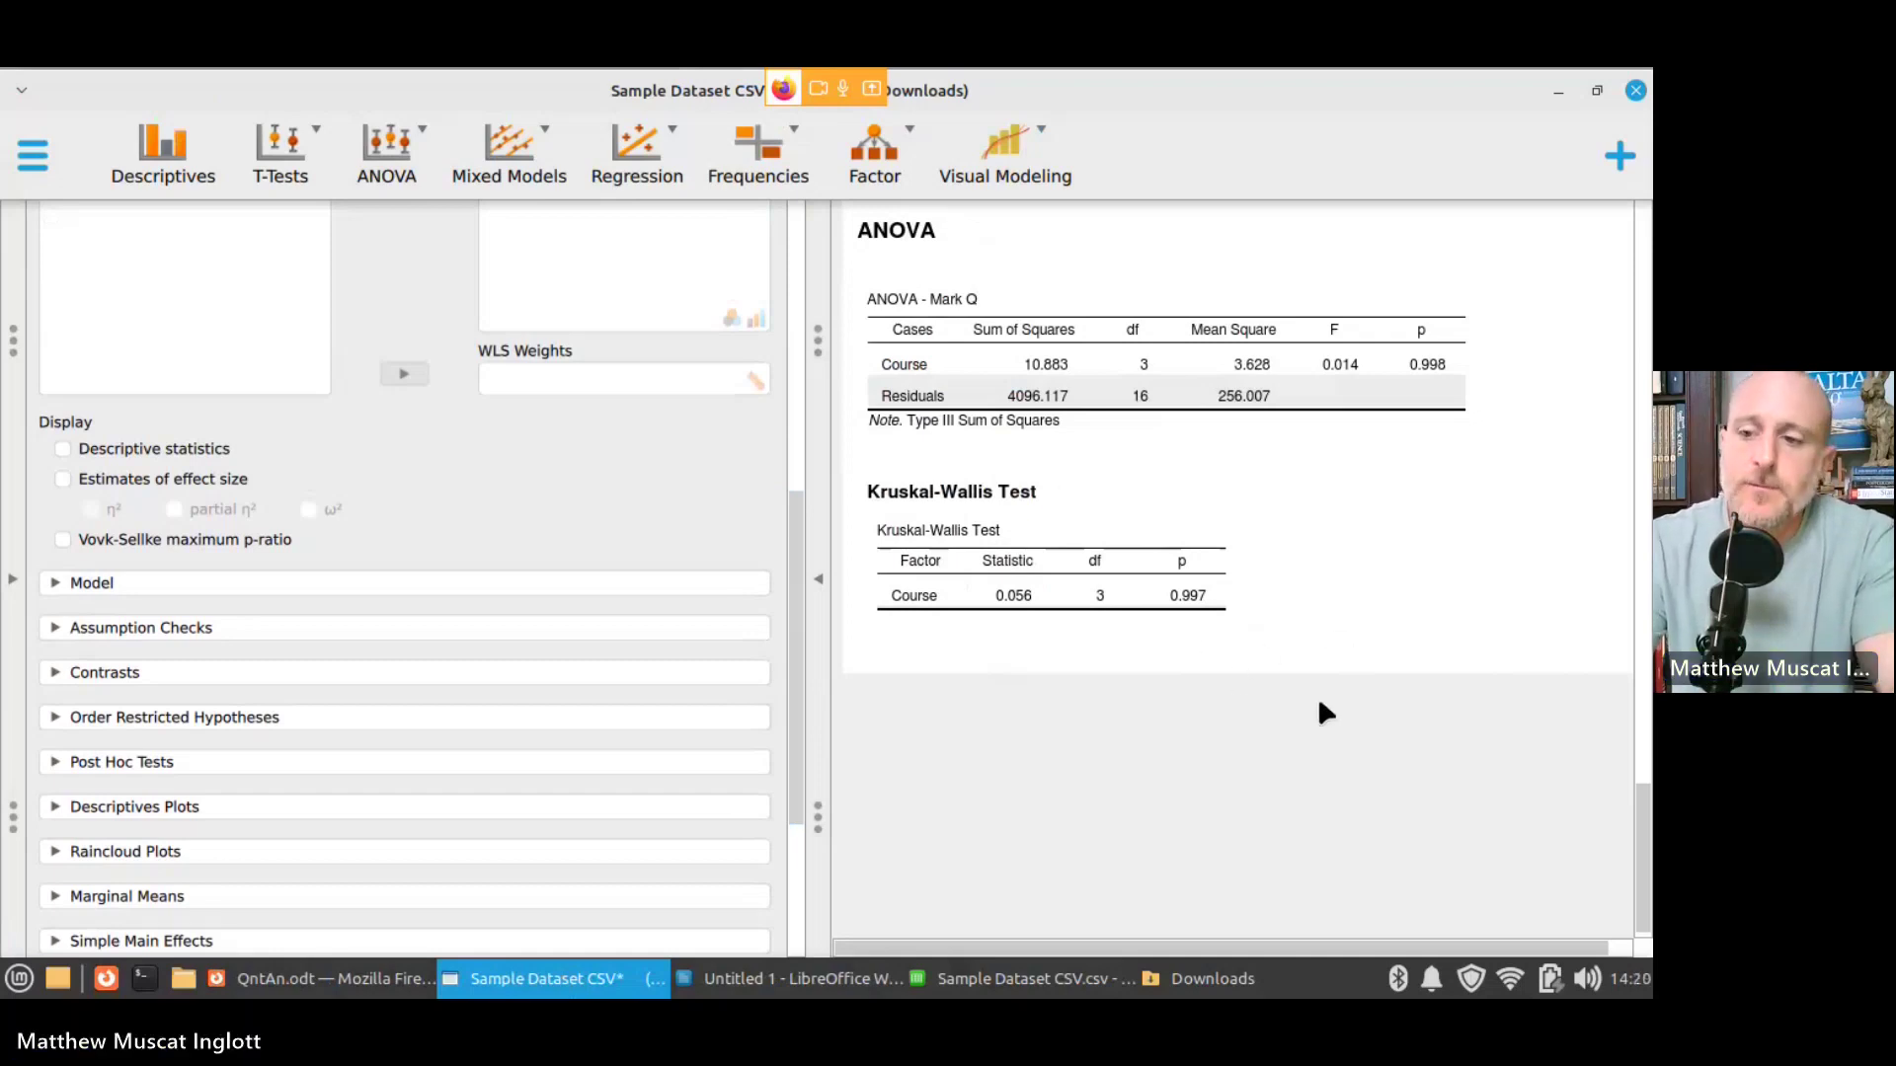
pyautogui.scroll(-3, 796, 681)
pyautogui.moveTo(796, 681); pyautogui.dragTo(803, 810)
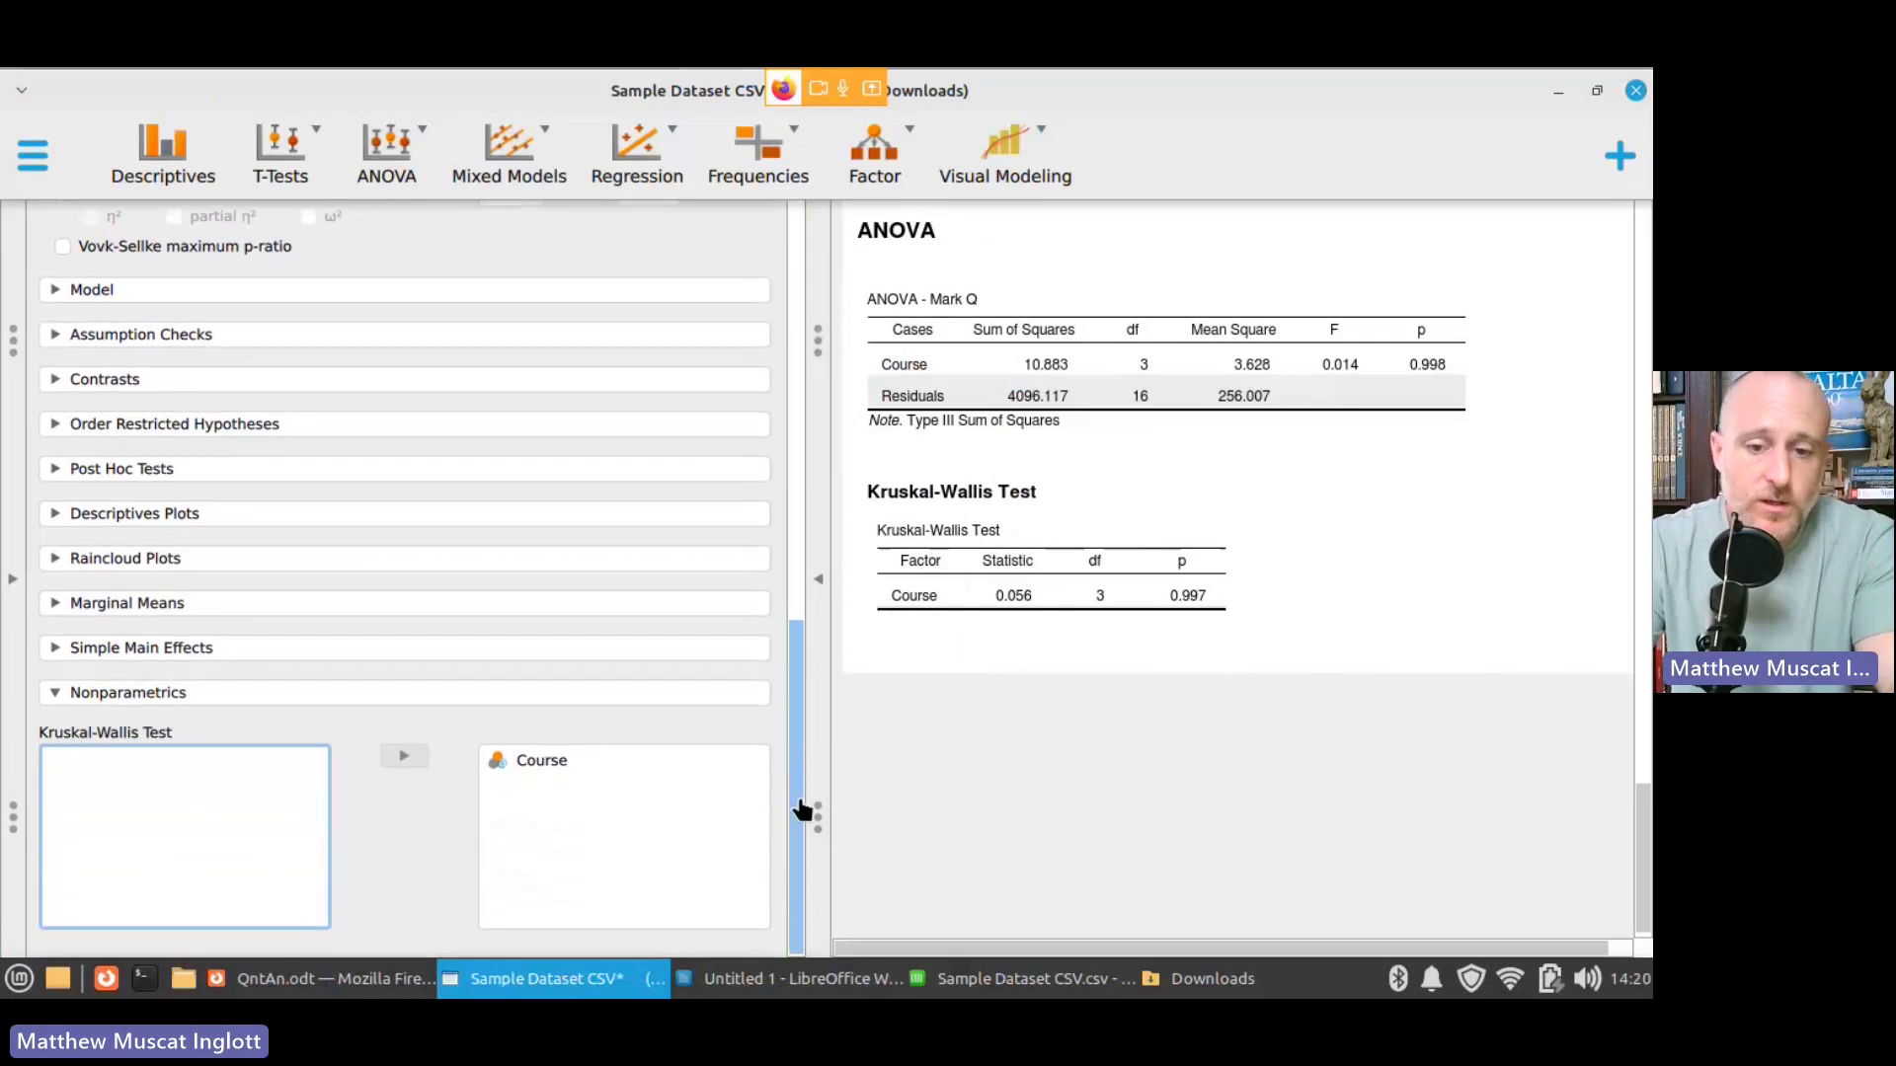
pyautogui.click(163, 520)
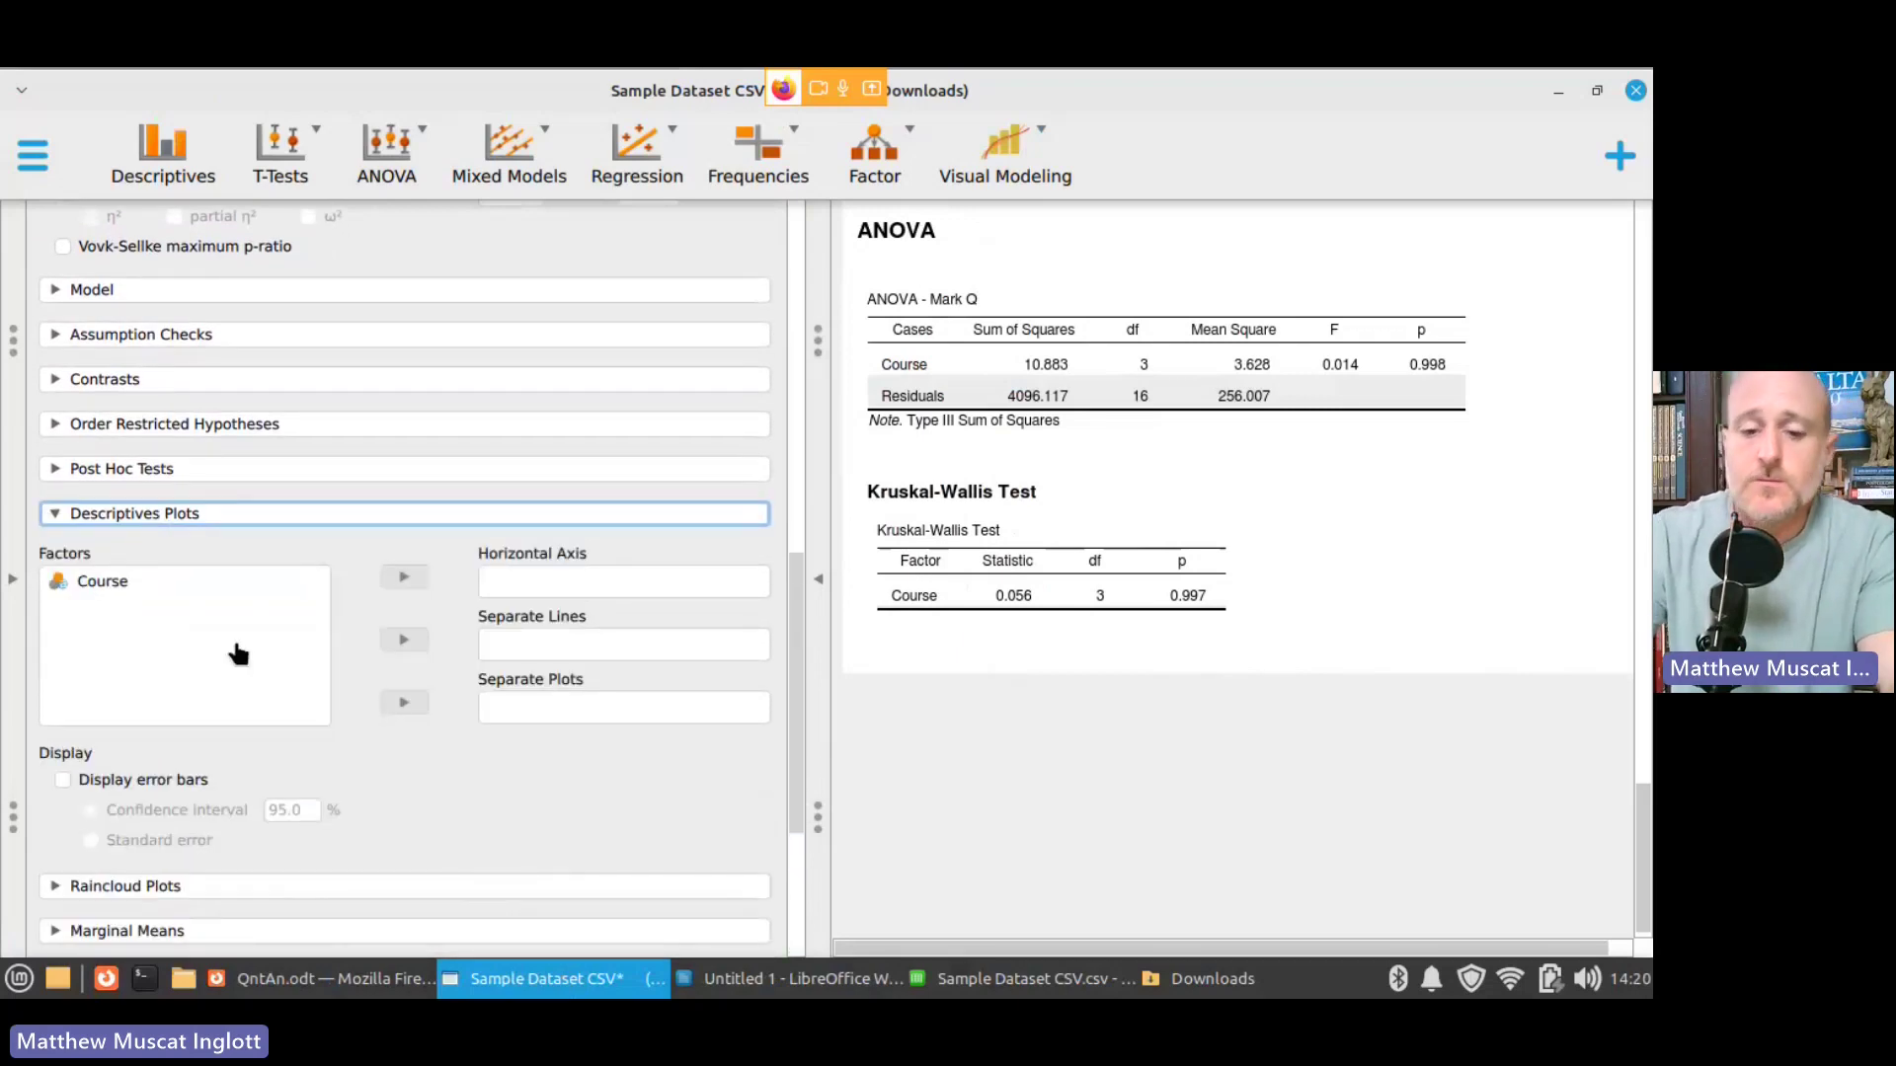
pyautogui.click(123, 587)
pyautogui.moveTo(114, 590); pyautogui.dragTo(577, 589)
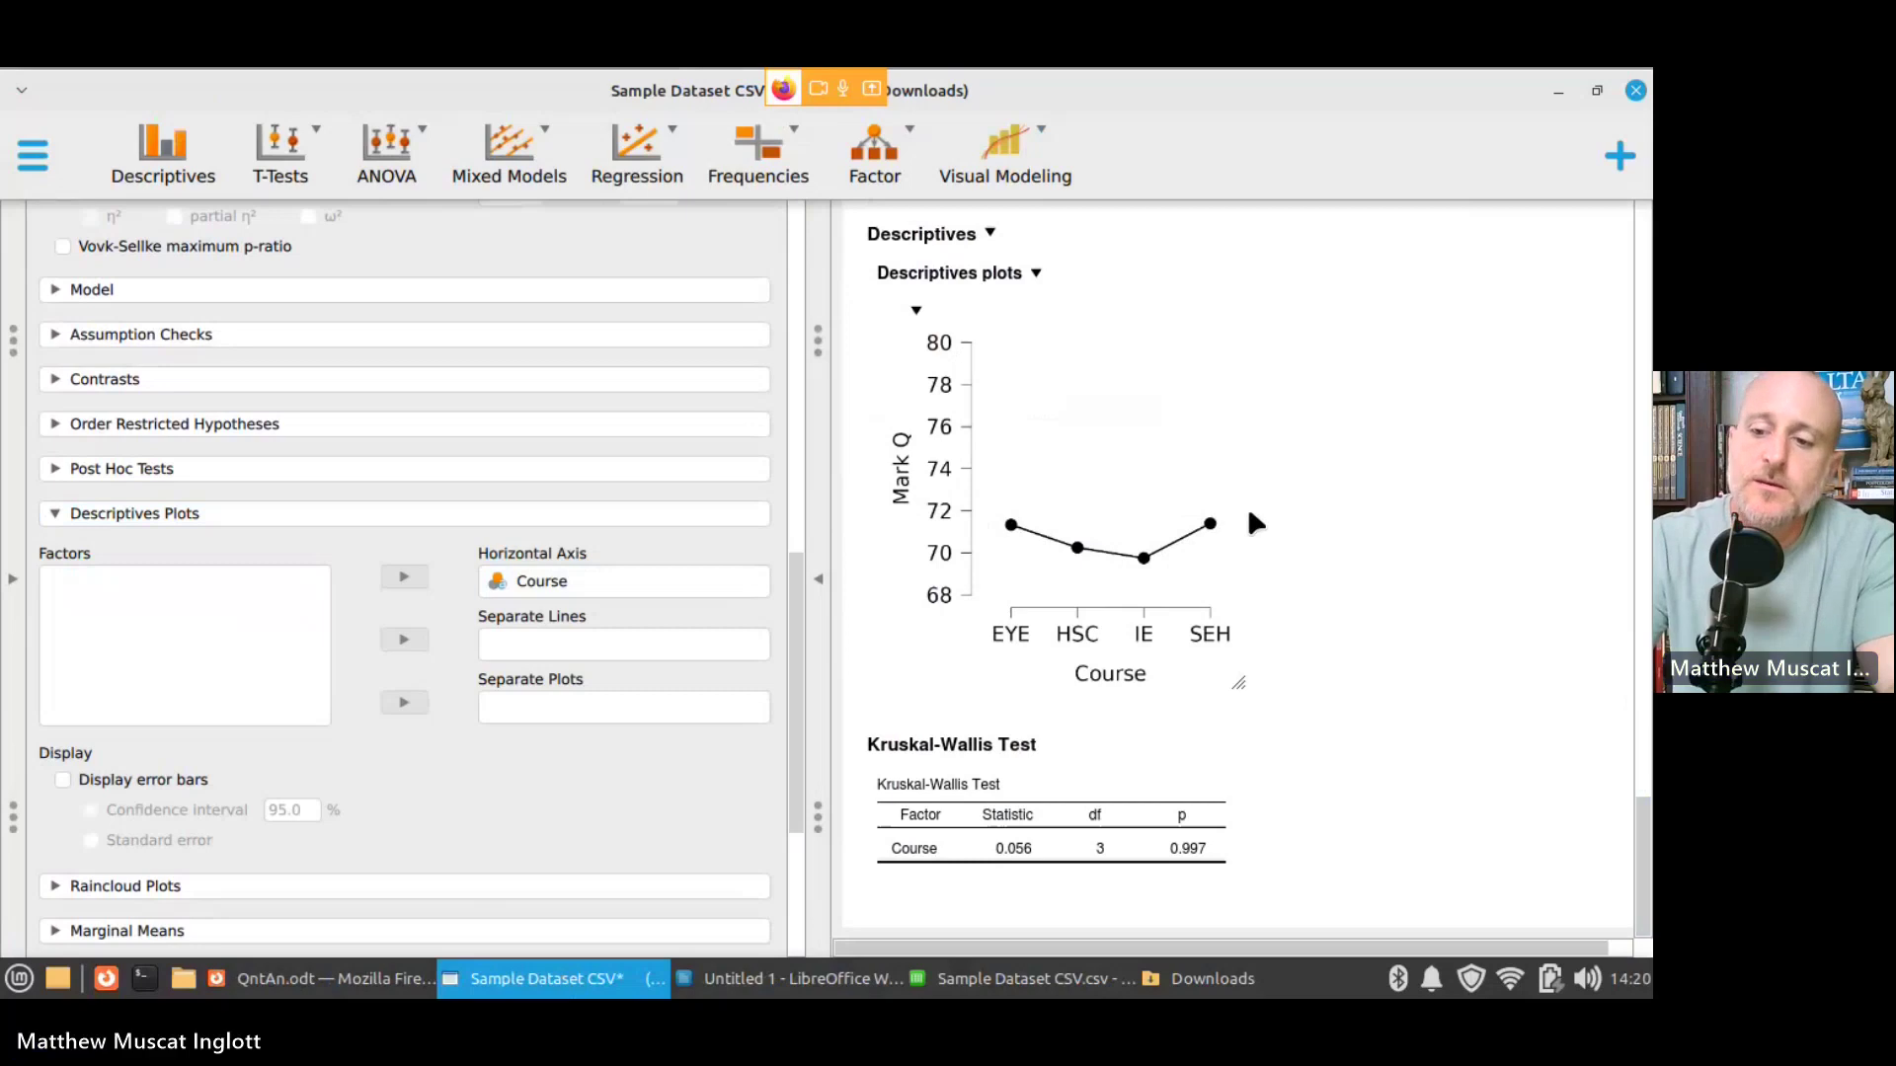
pyautogui.click(65, 780)
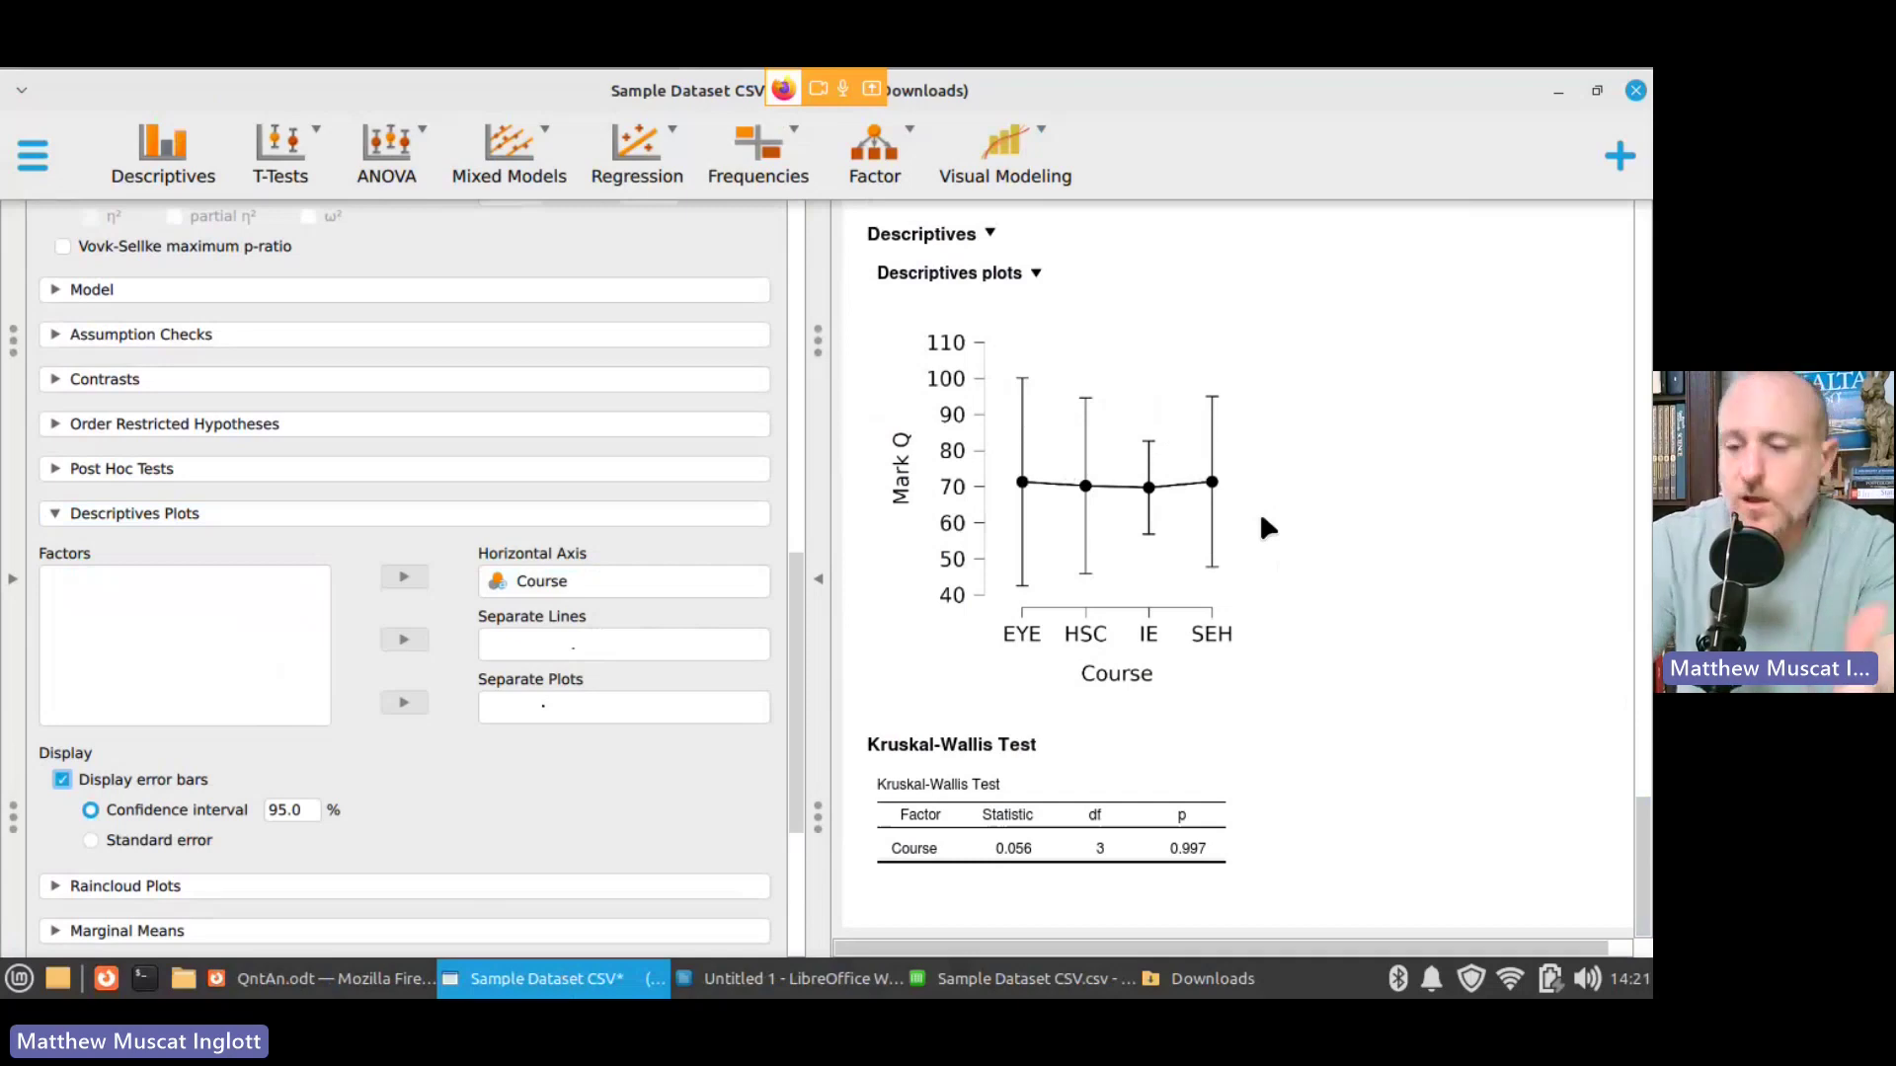
# Step: Consult the multivariate test table in Firefox, return to JASP and show the dataset to check the variable types
pyautogui.hotkey('alt', 'Tab')
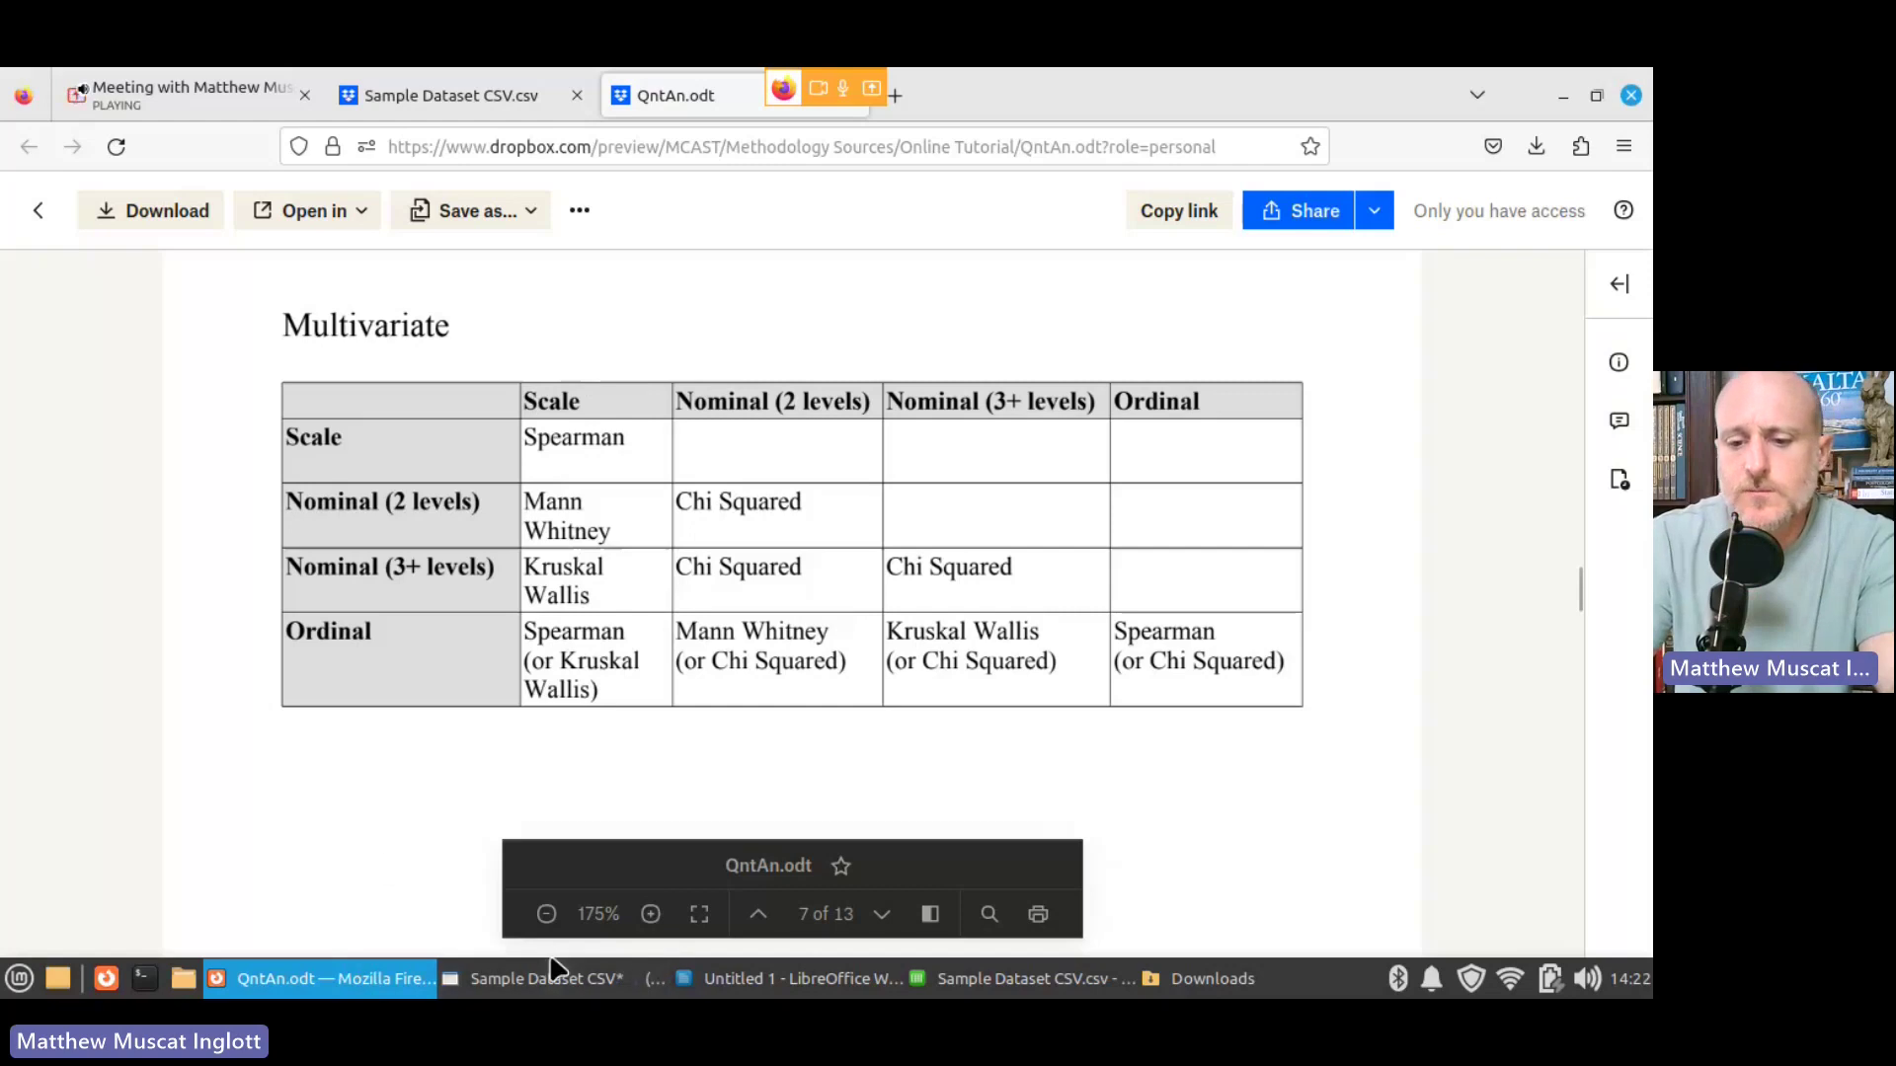
pyautogui.click(543, 977)
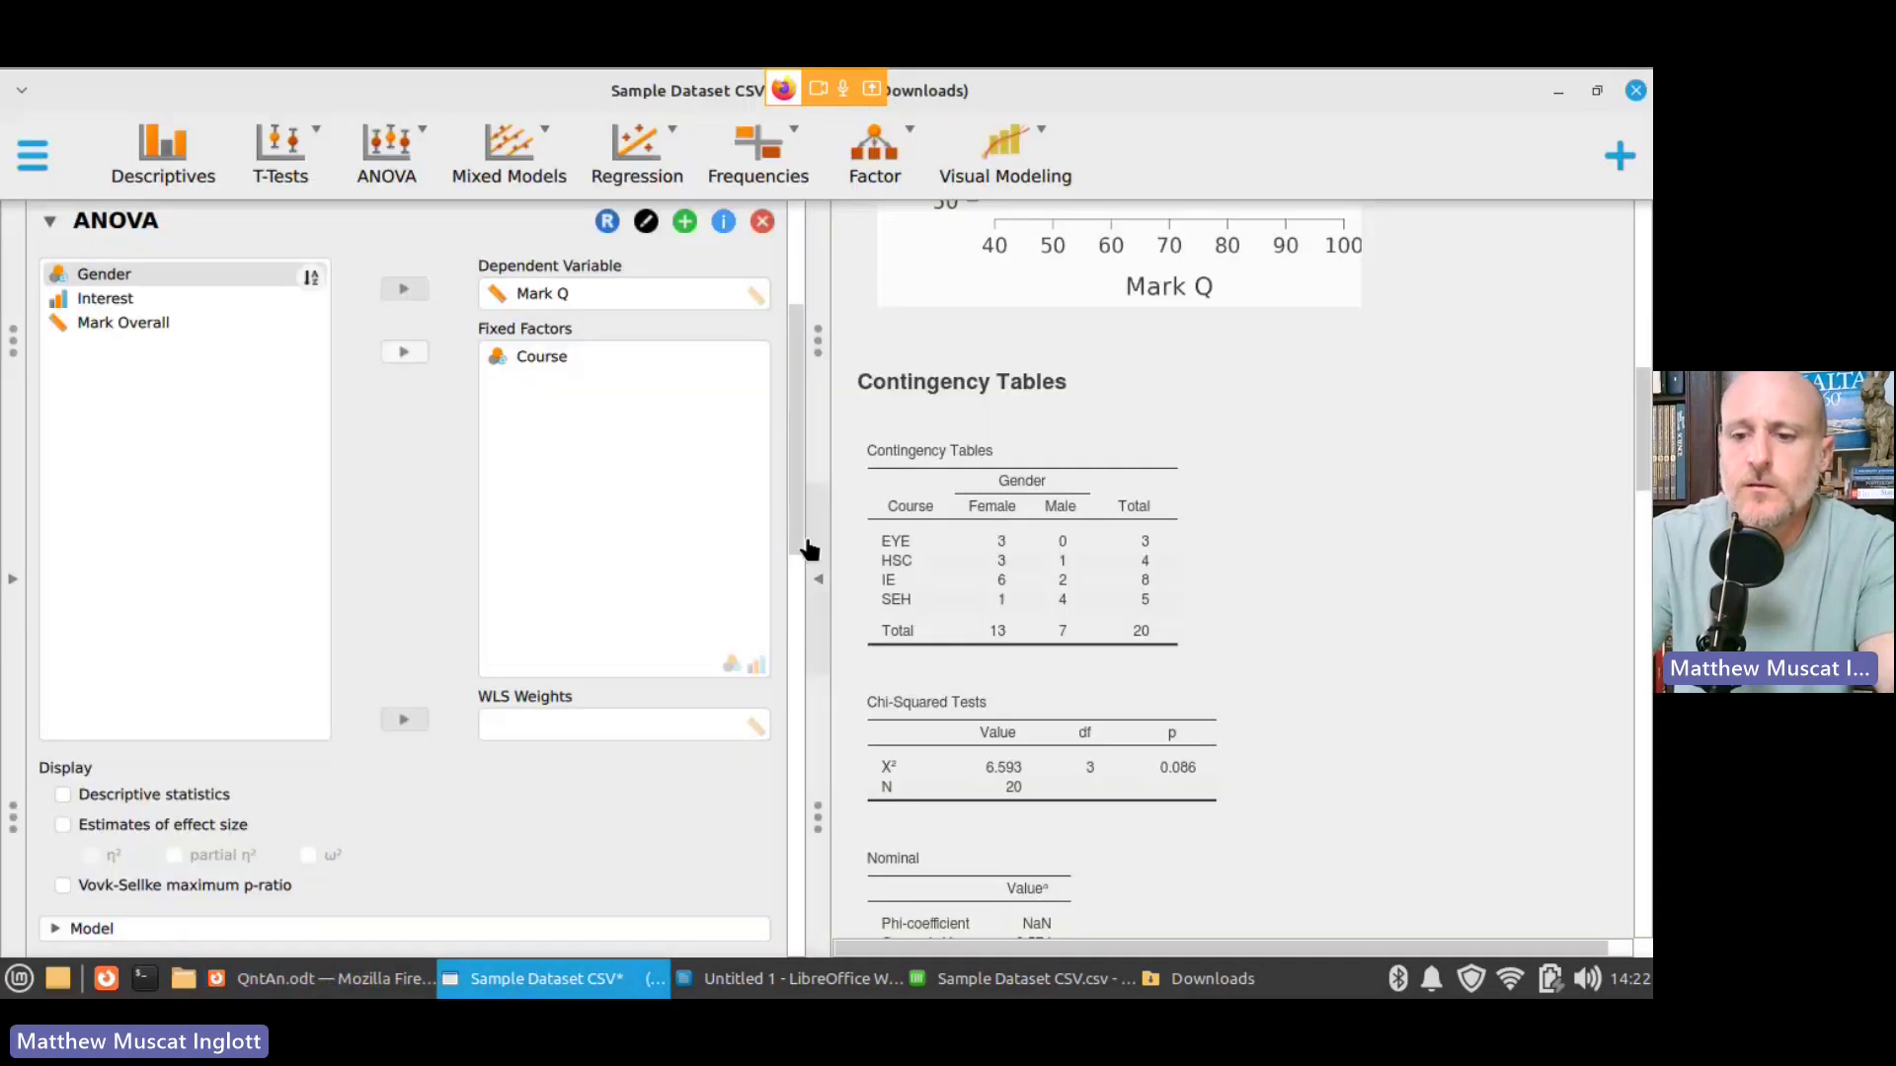
pyautogui.moveTo(794, 509); pyautogui.dragTo(784, 411)
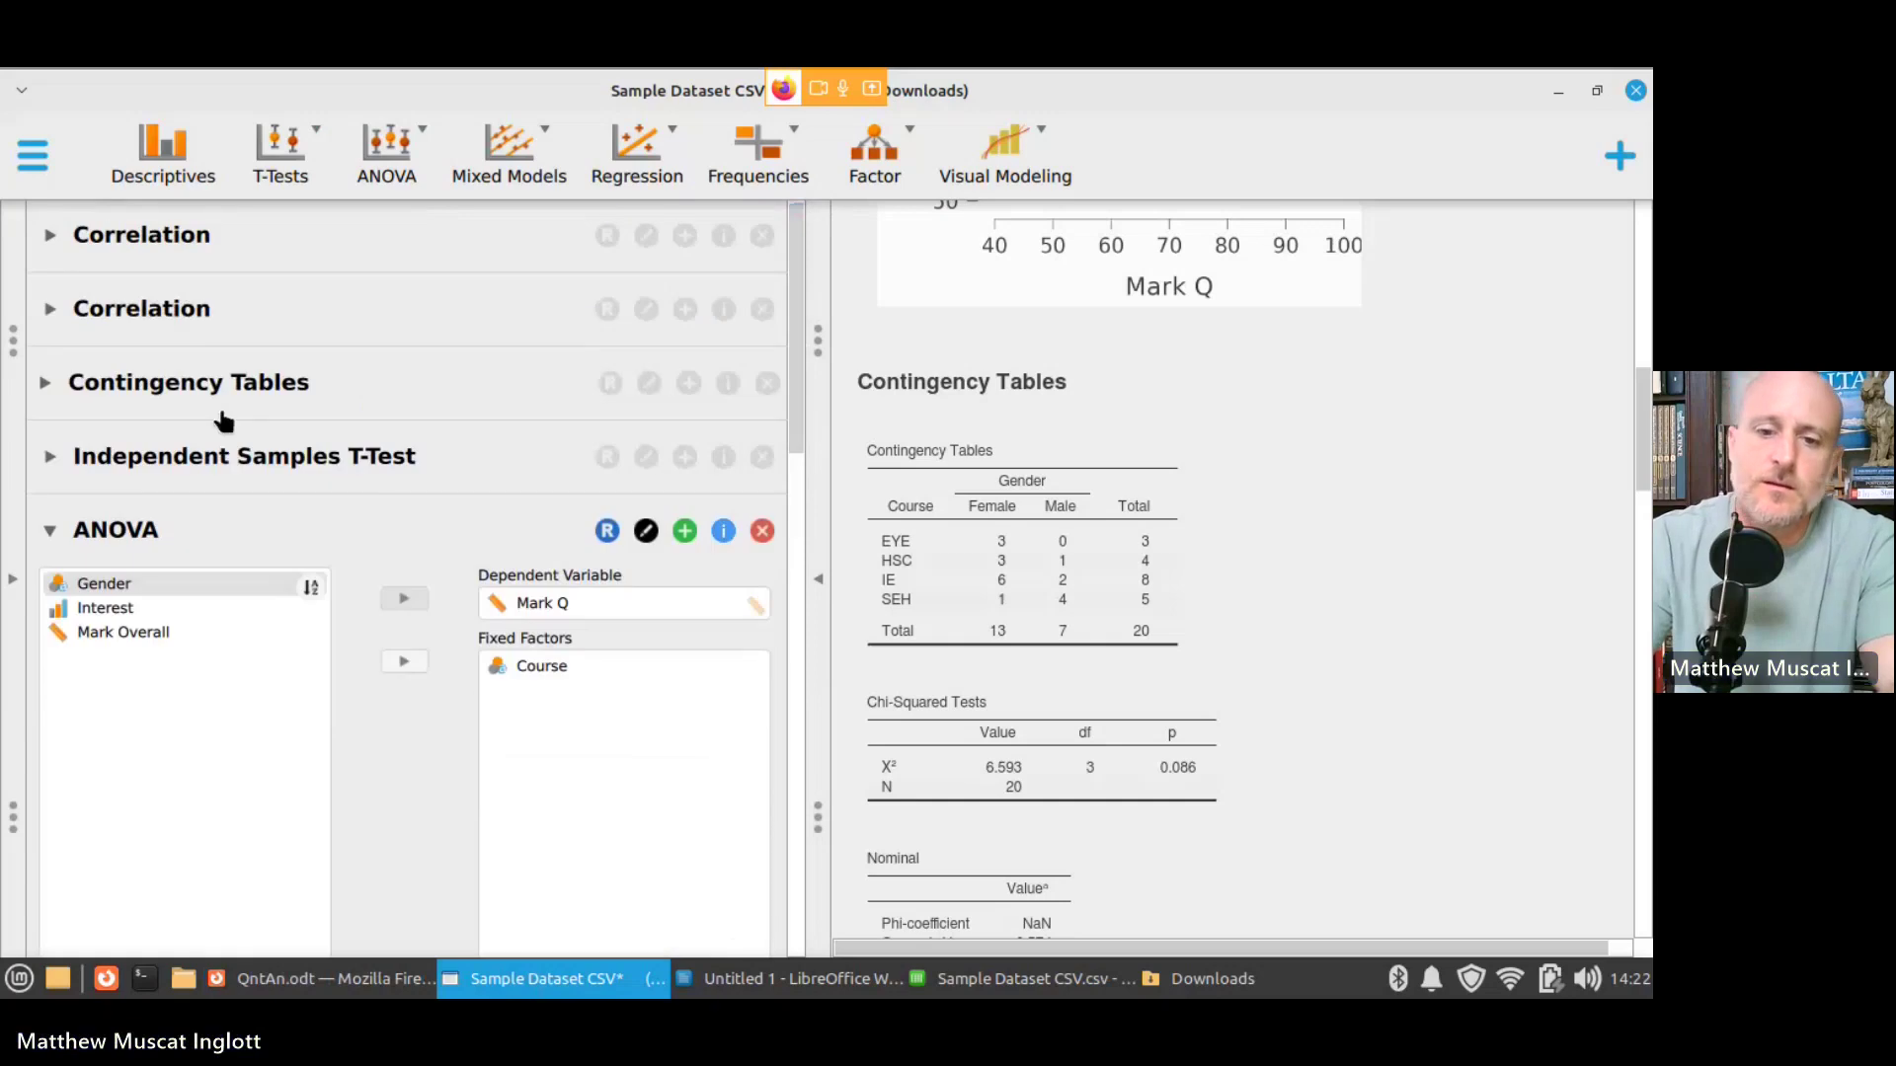
pyautogui.click(13, 571)
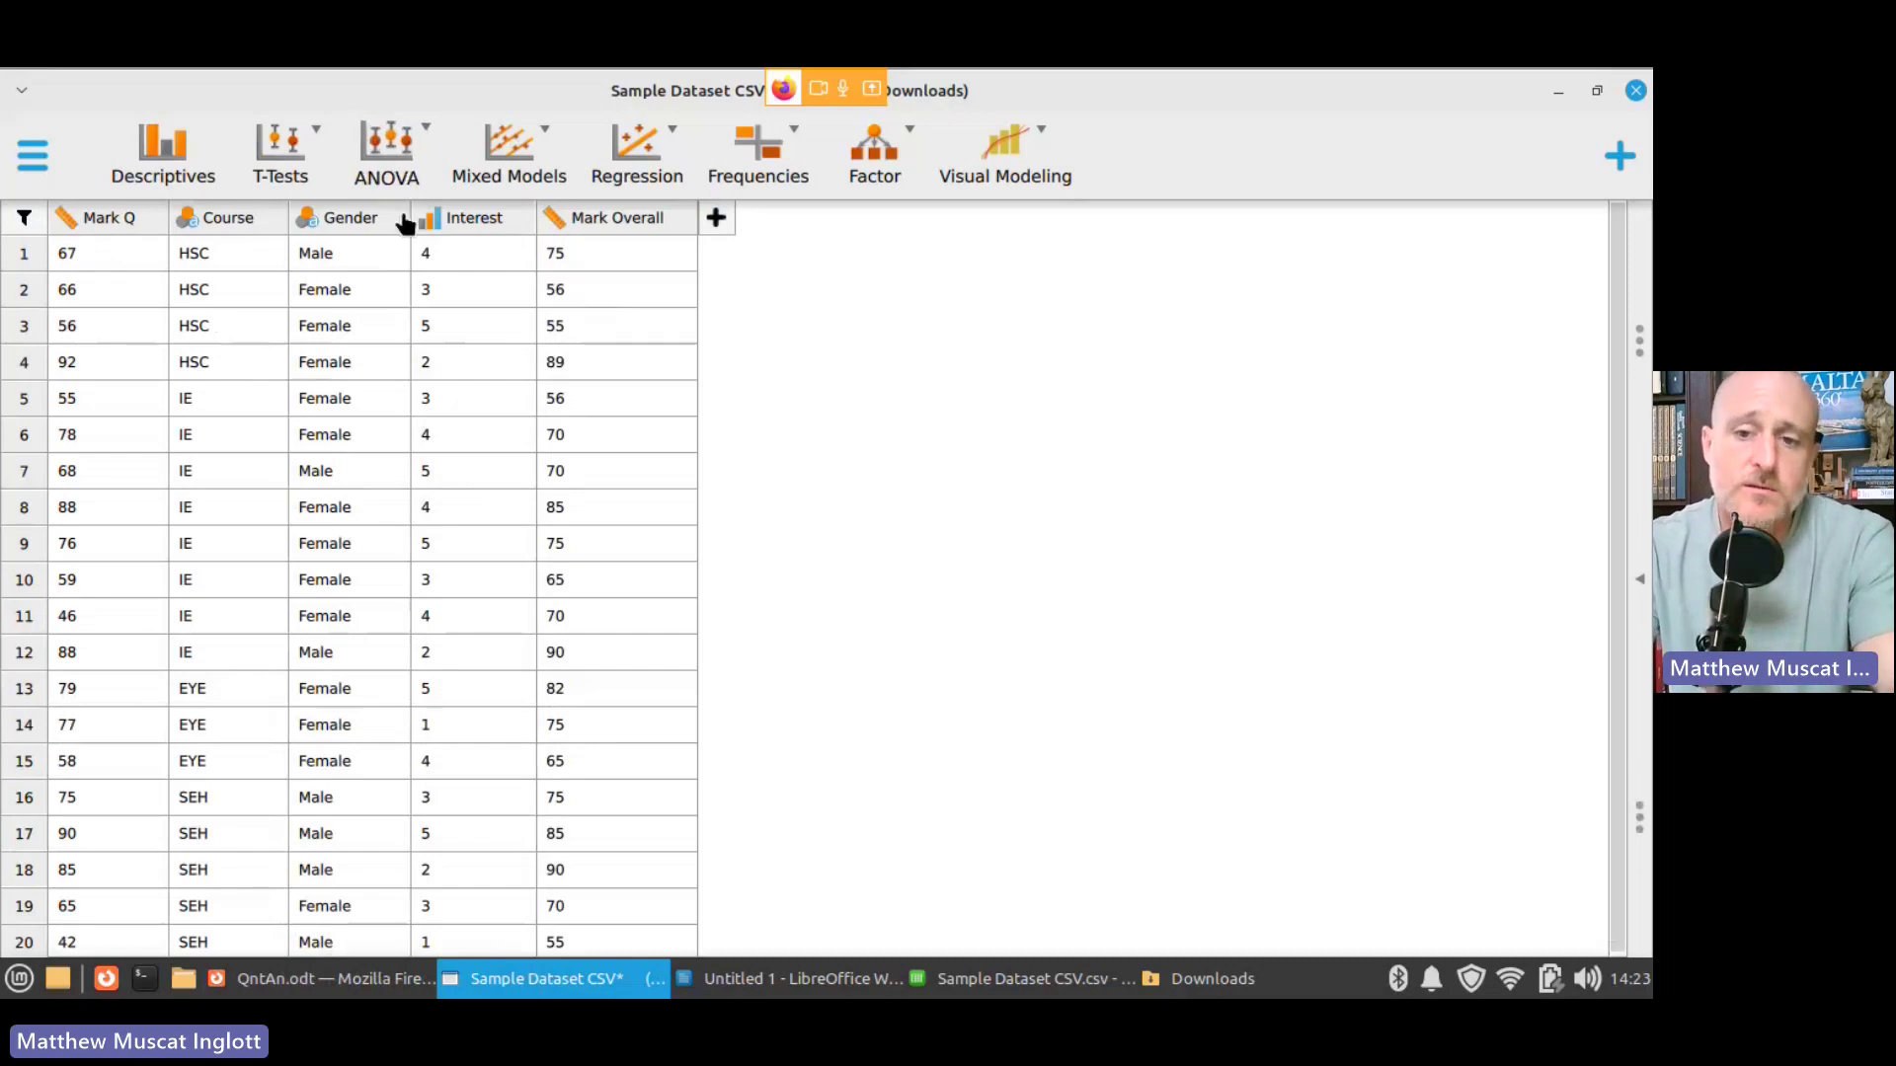
# Step: Create a classical correlation between Mark Q and Interest using Spearman's rho instead of Pearson's r
pyautogui.click(657, 169)
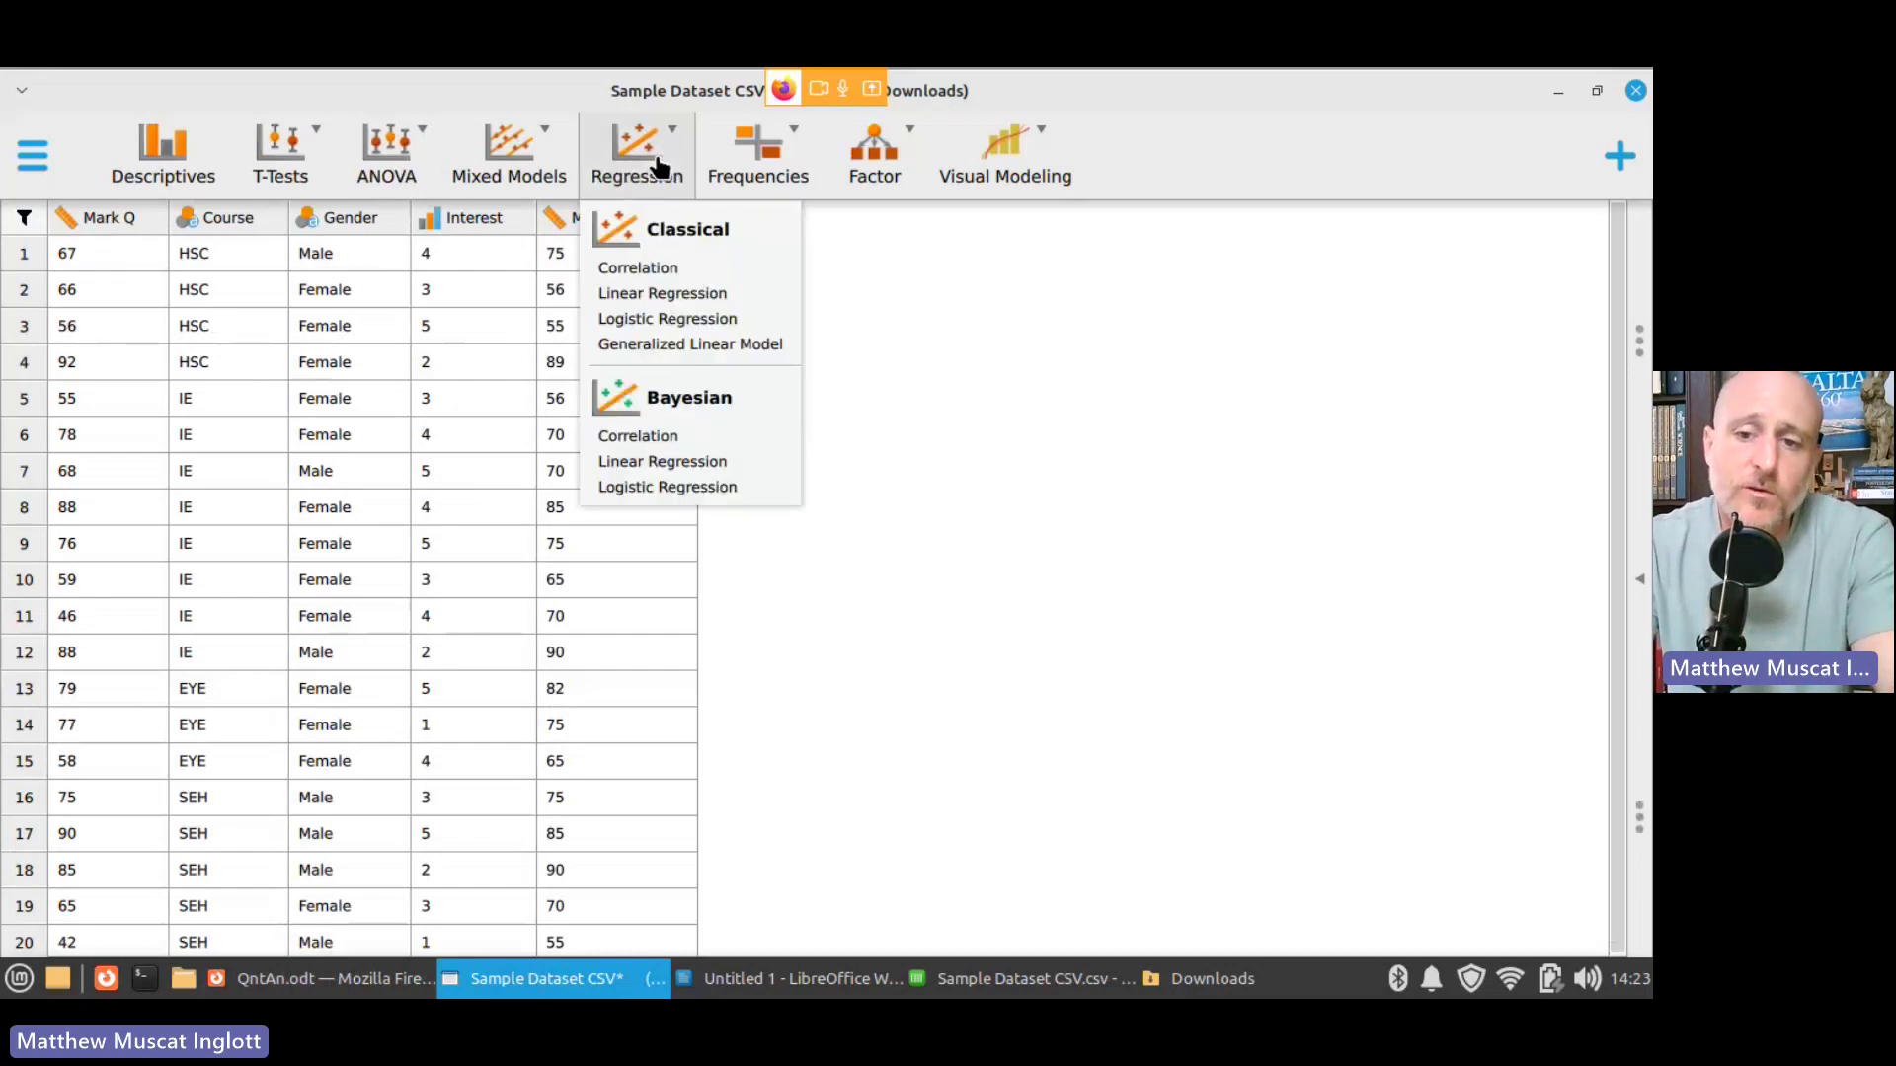
pyautogui.click(640, 263)
pyautogui.click(99, 285)
pyautogui.doubleClick(99, 284)
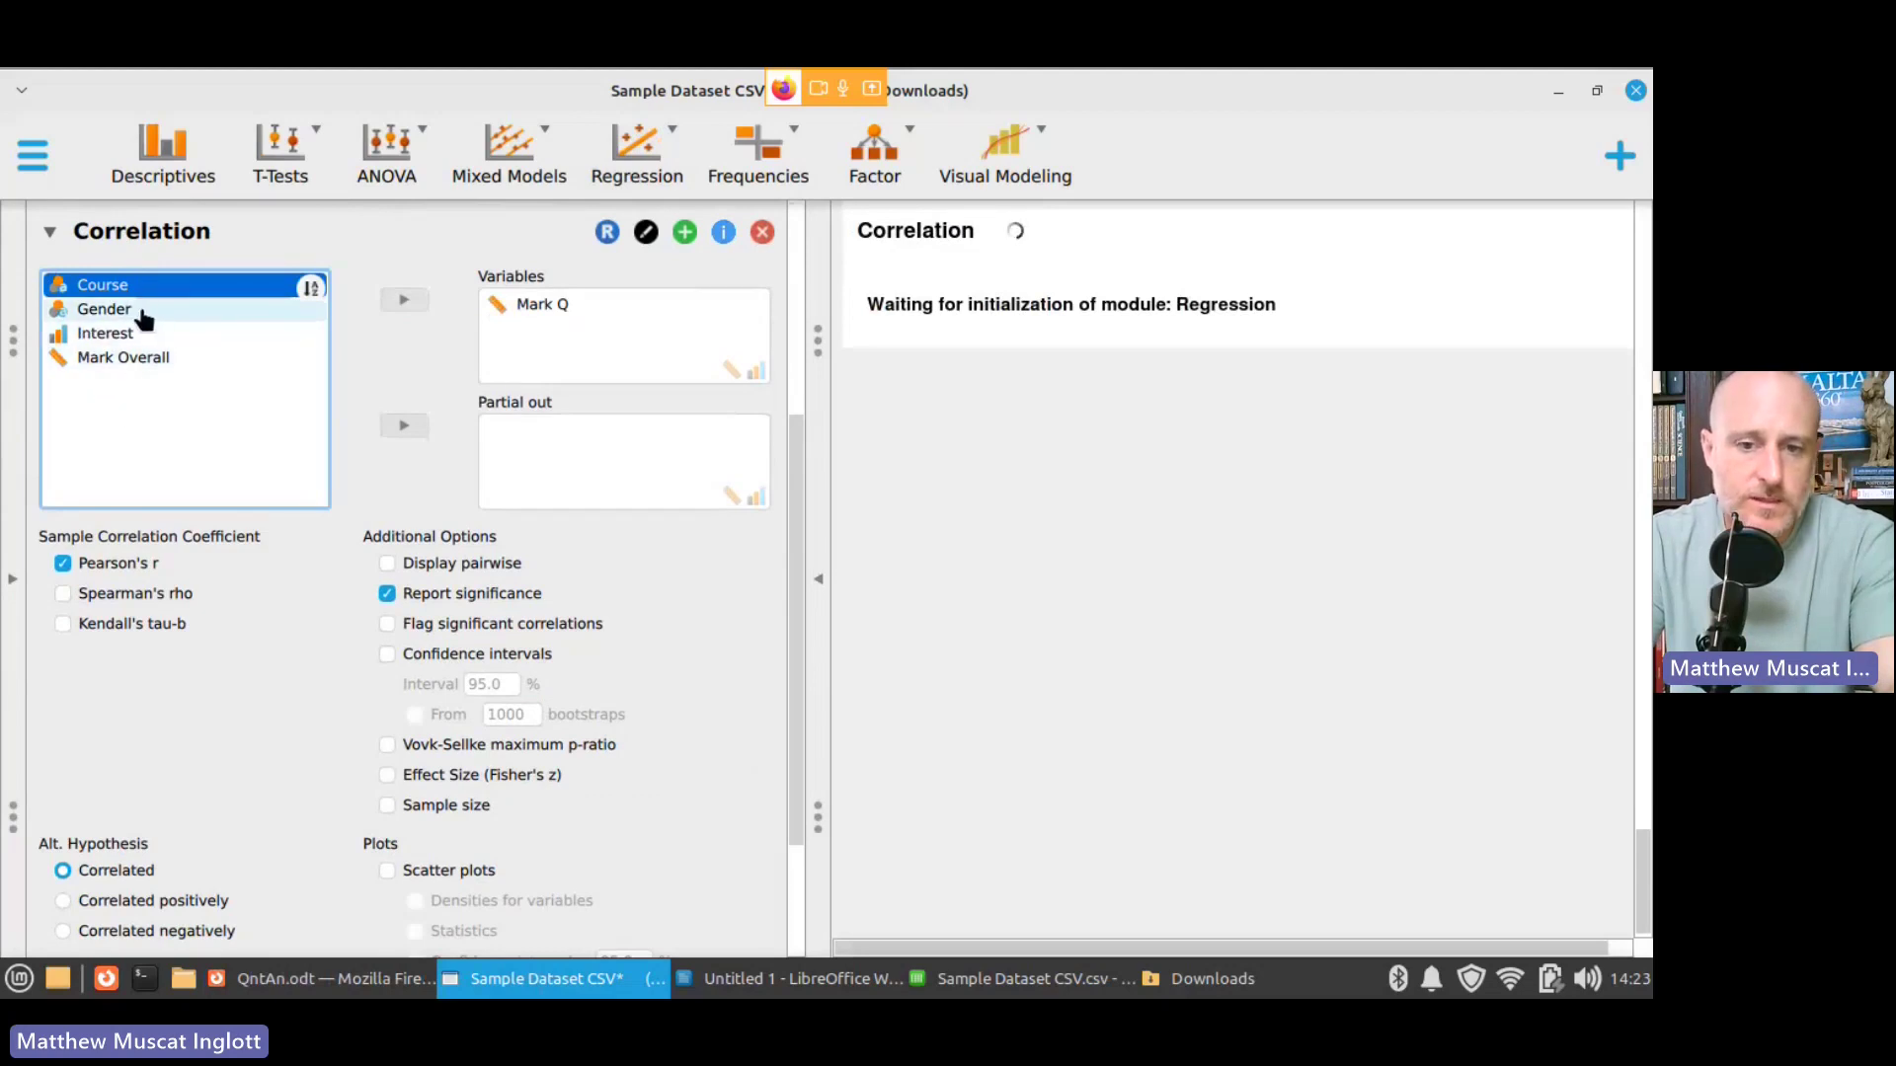
pyautogui.moveTo(120, 336); pyautogui.dragTo(213, 351)
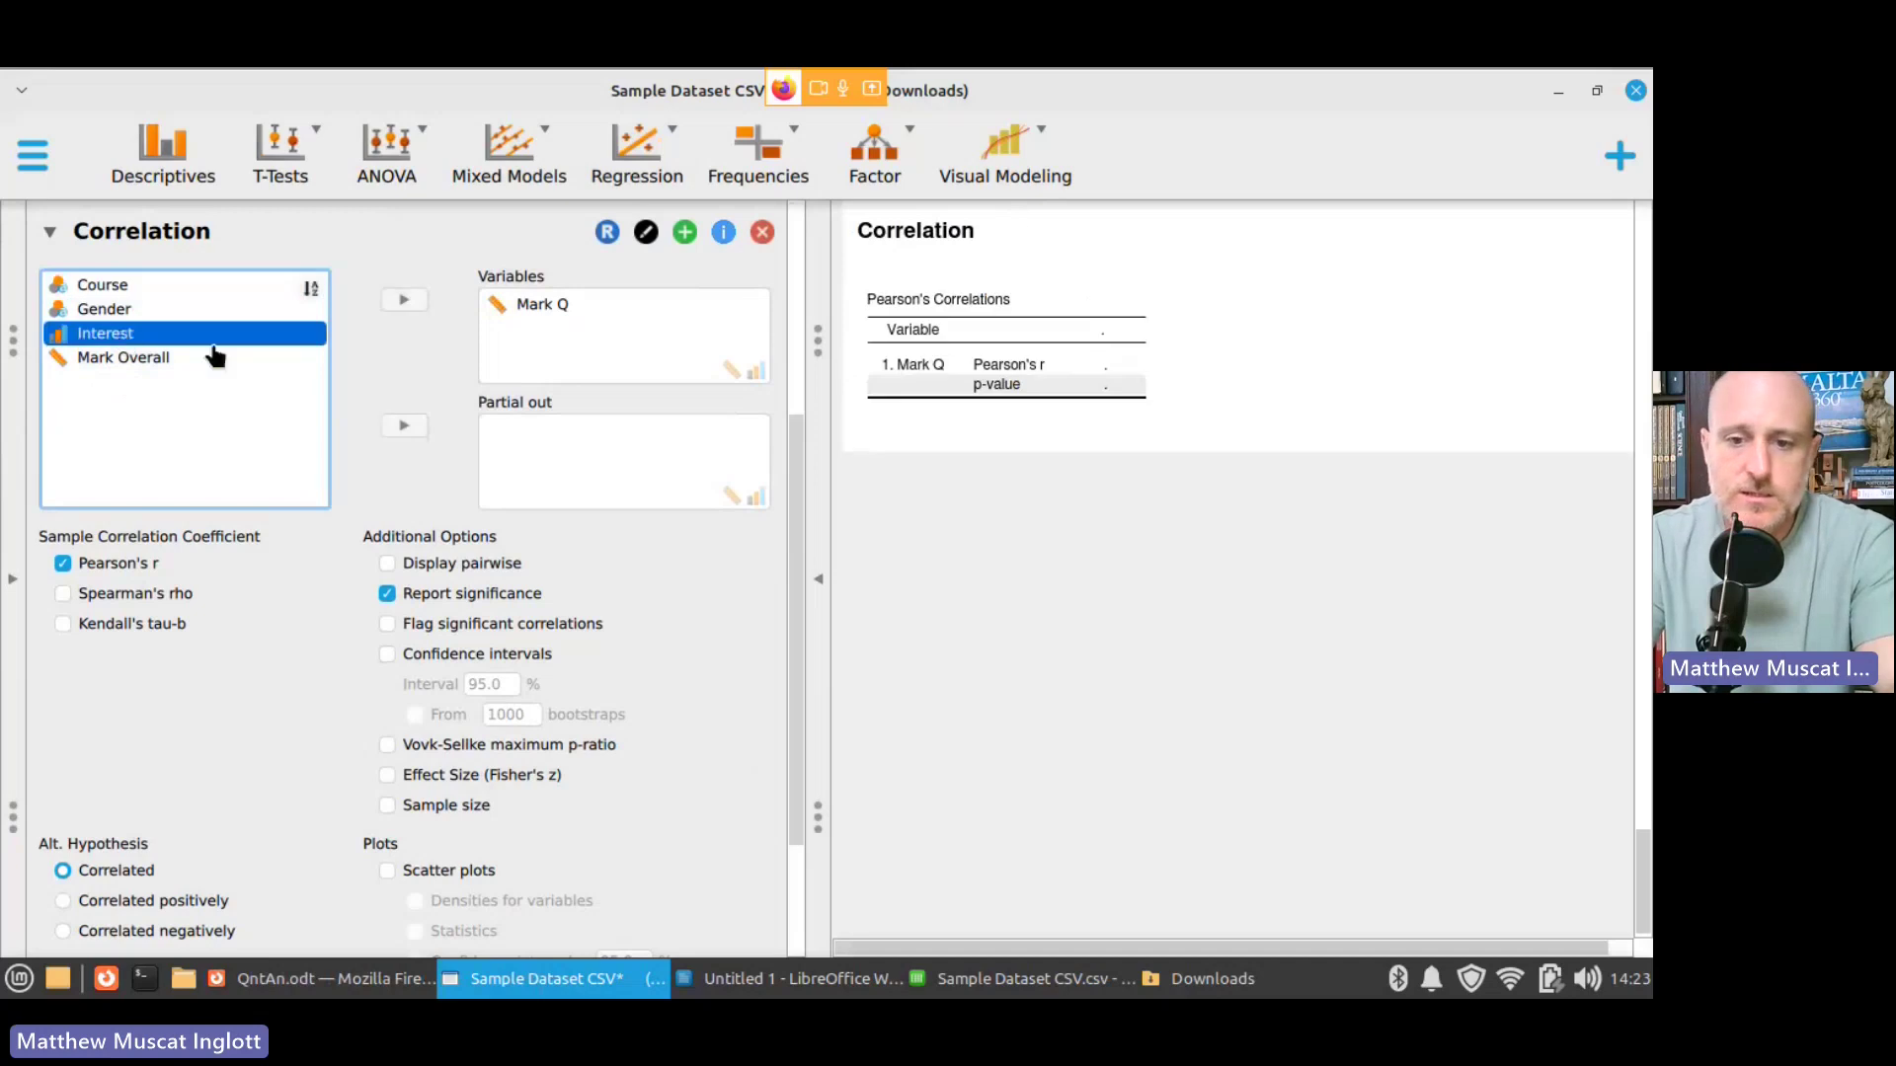
pyautogui.moveTo(212, 351); pyautogui.dragTo(573, 340)
pyautogui.click(115, 598)
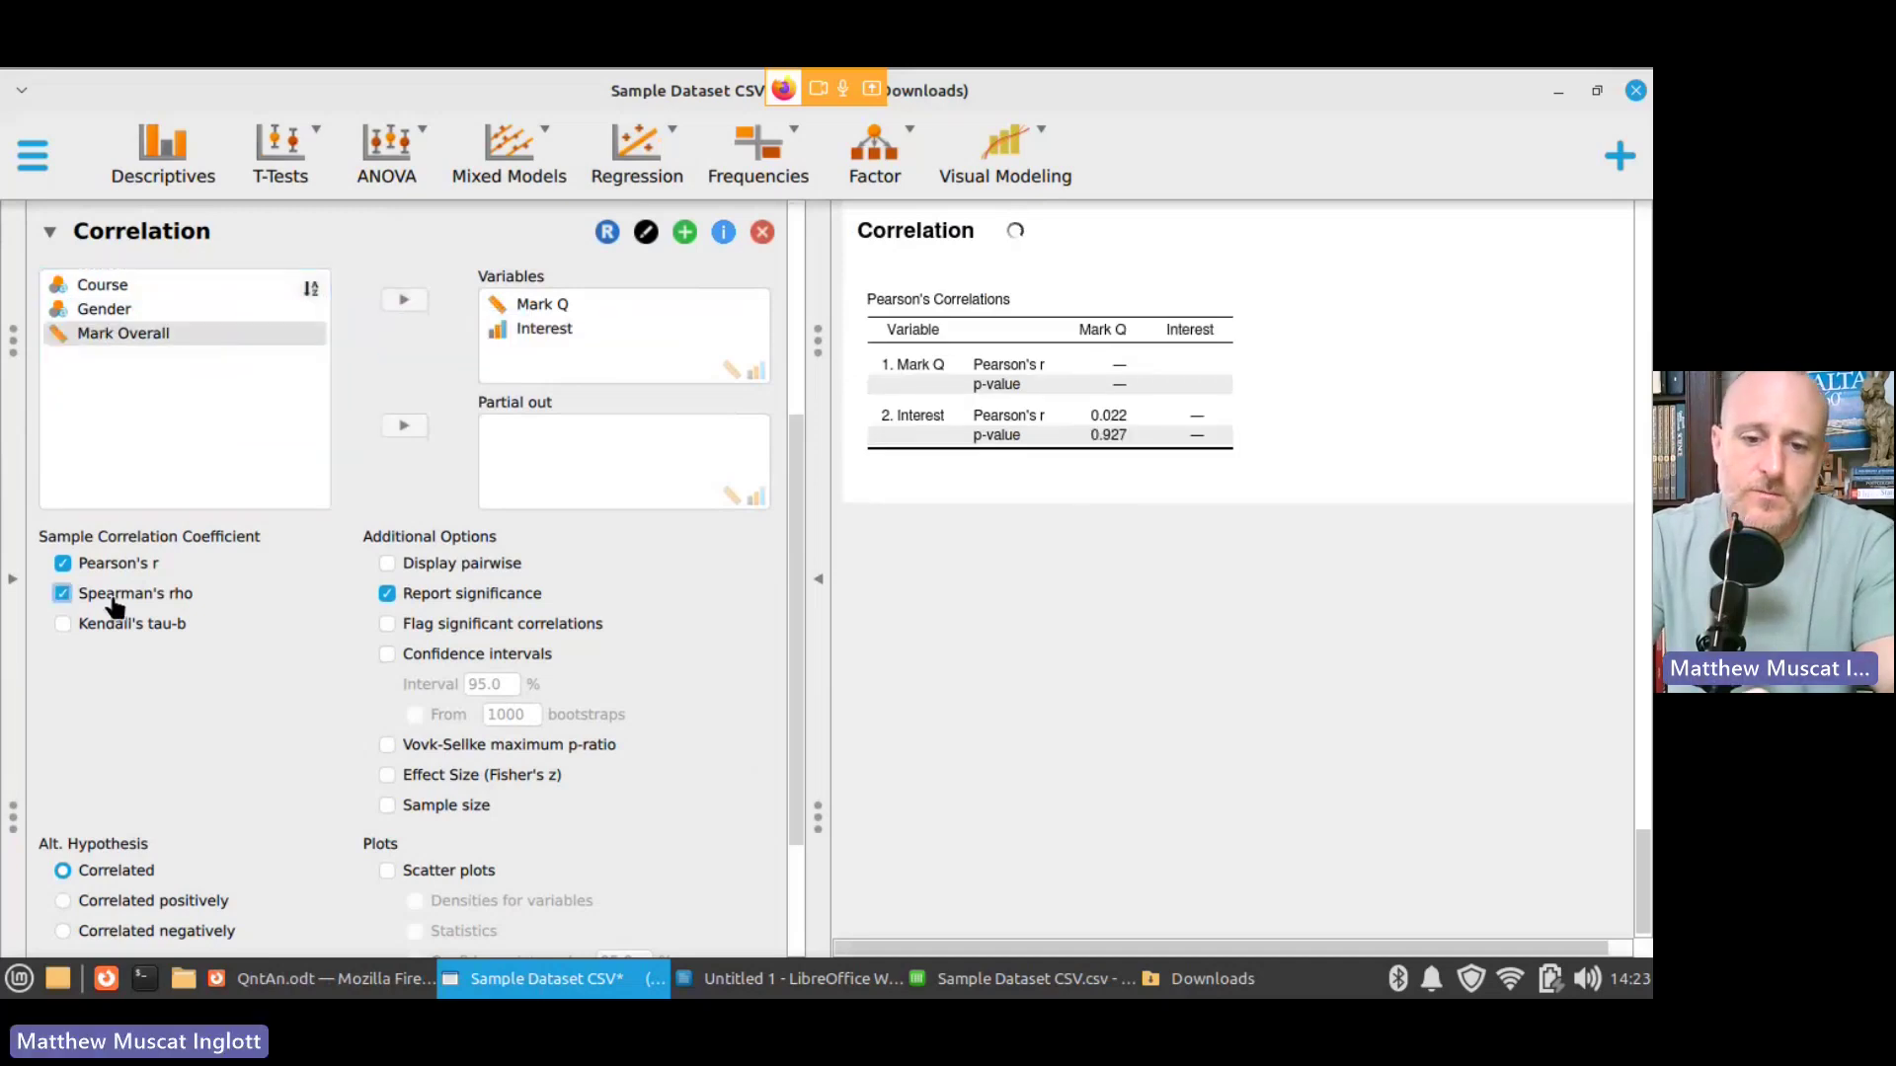
pyautogui.click(62, 563)
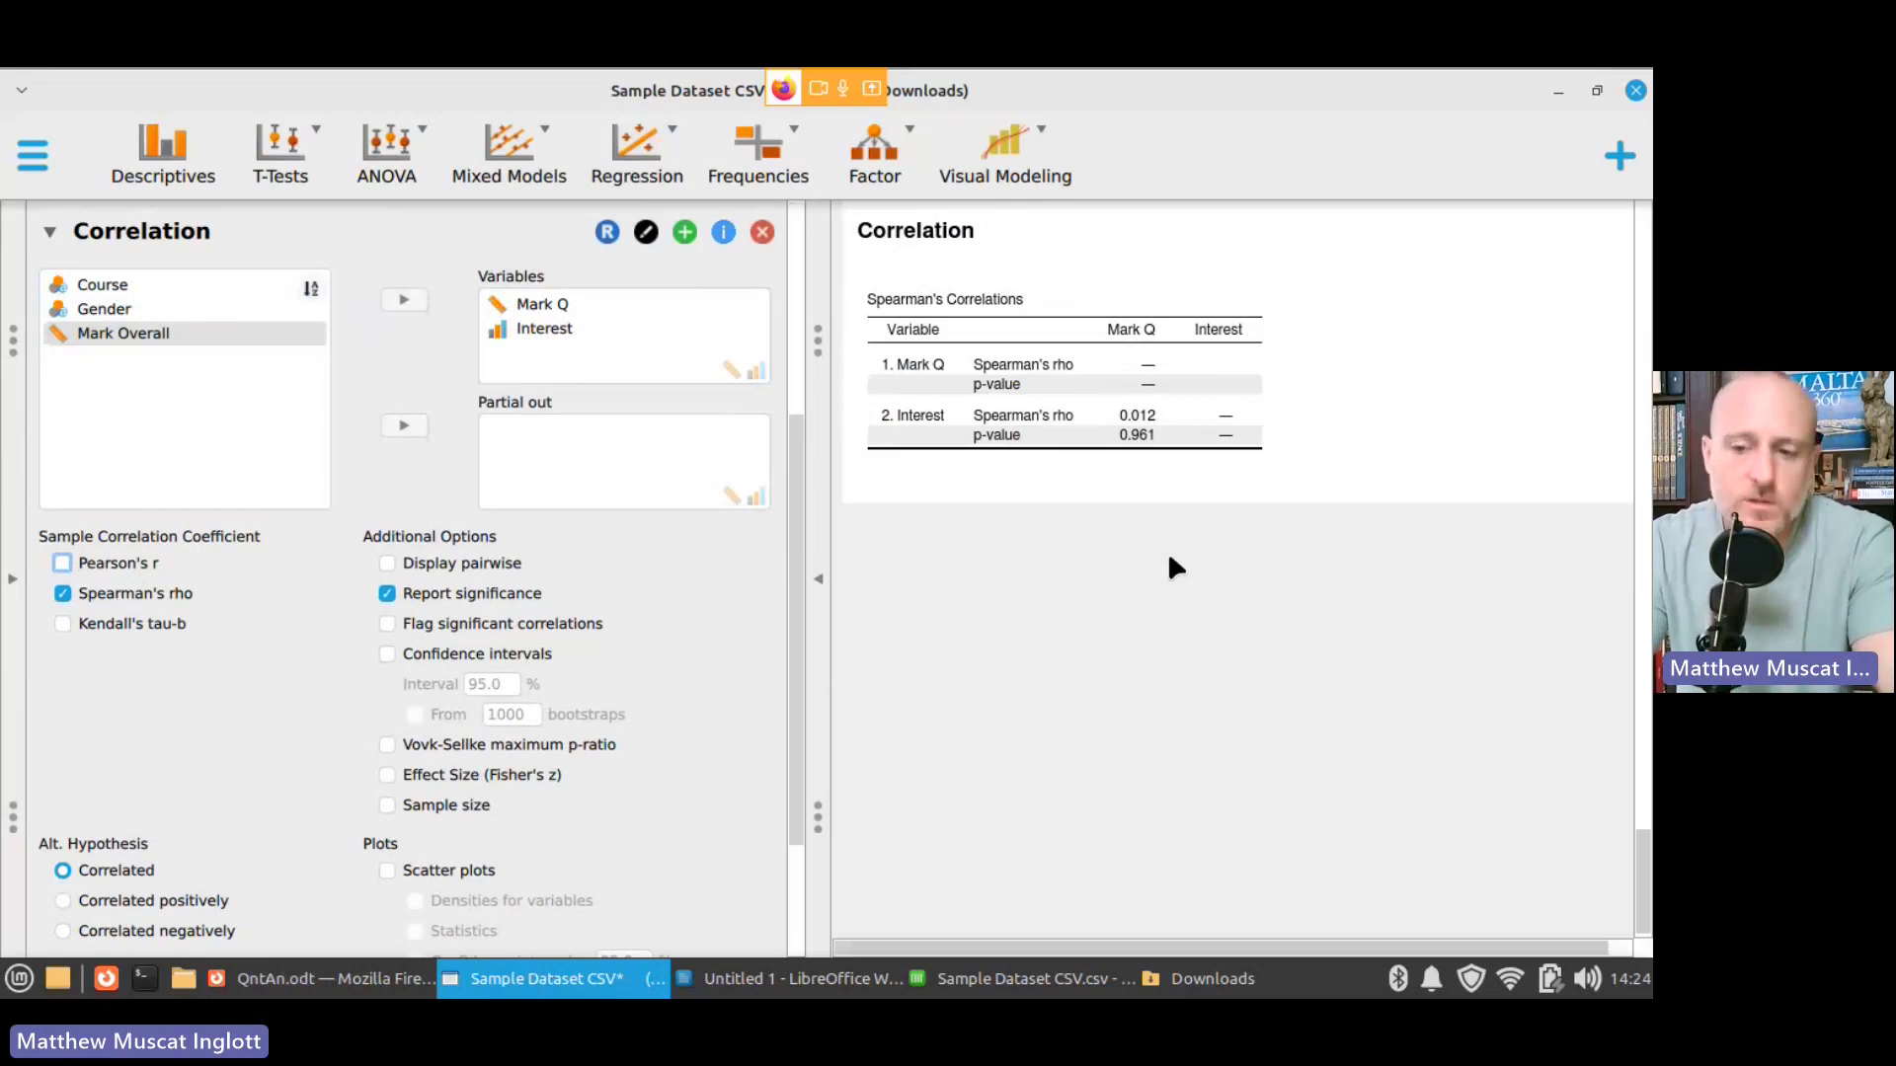
# Step: Set up a classical ANOVA with Mark Q as the dependent variable and Interest as the fixed factor
pyautogui.click(384, 170)
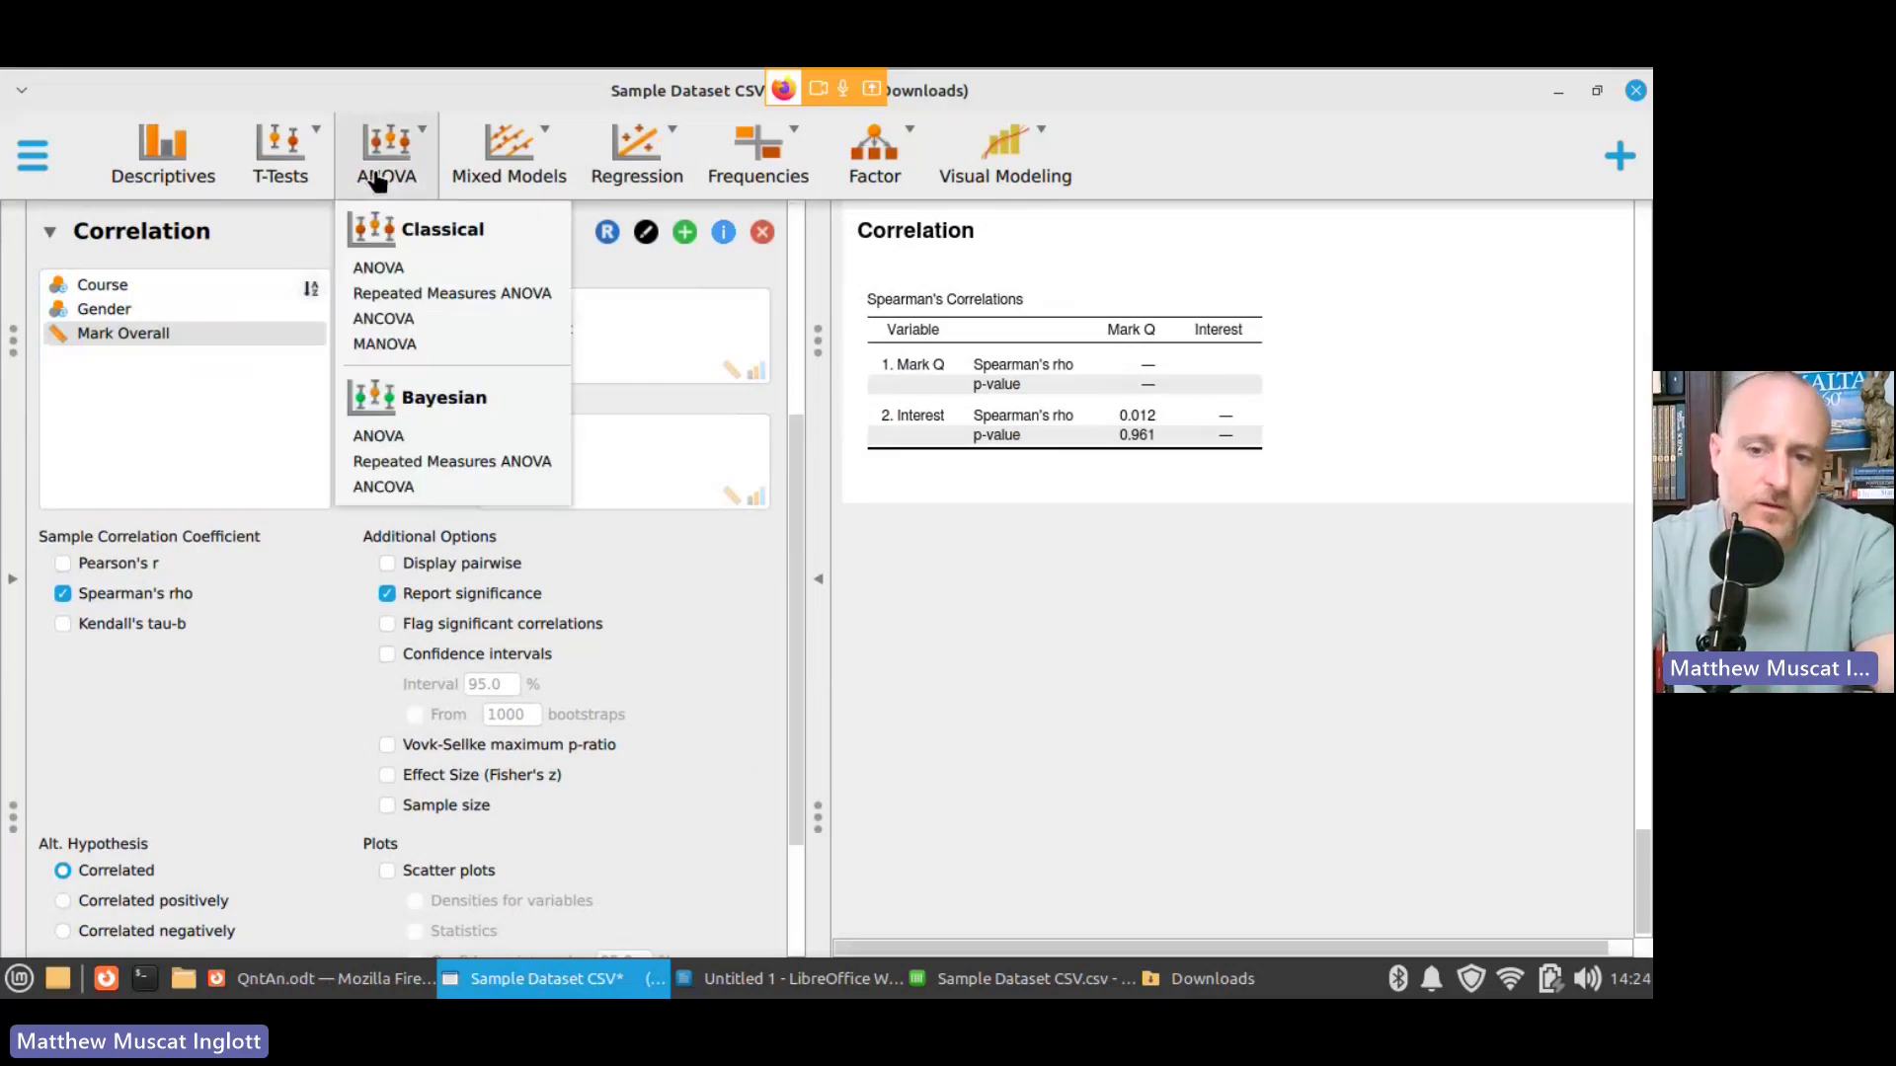
pyautogui.click(413, 266)
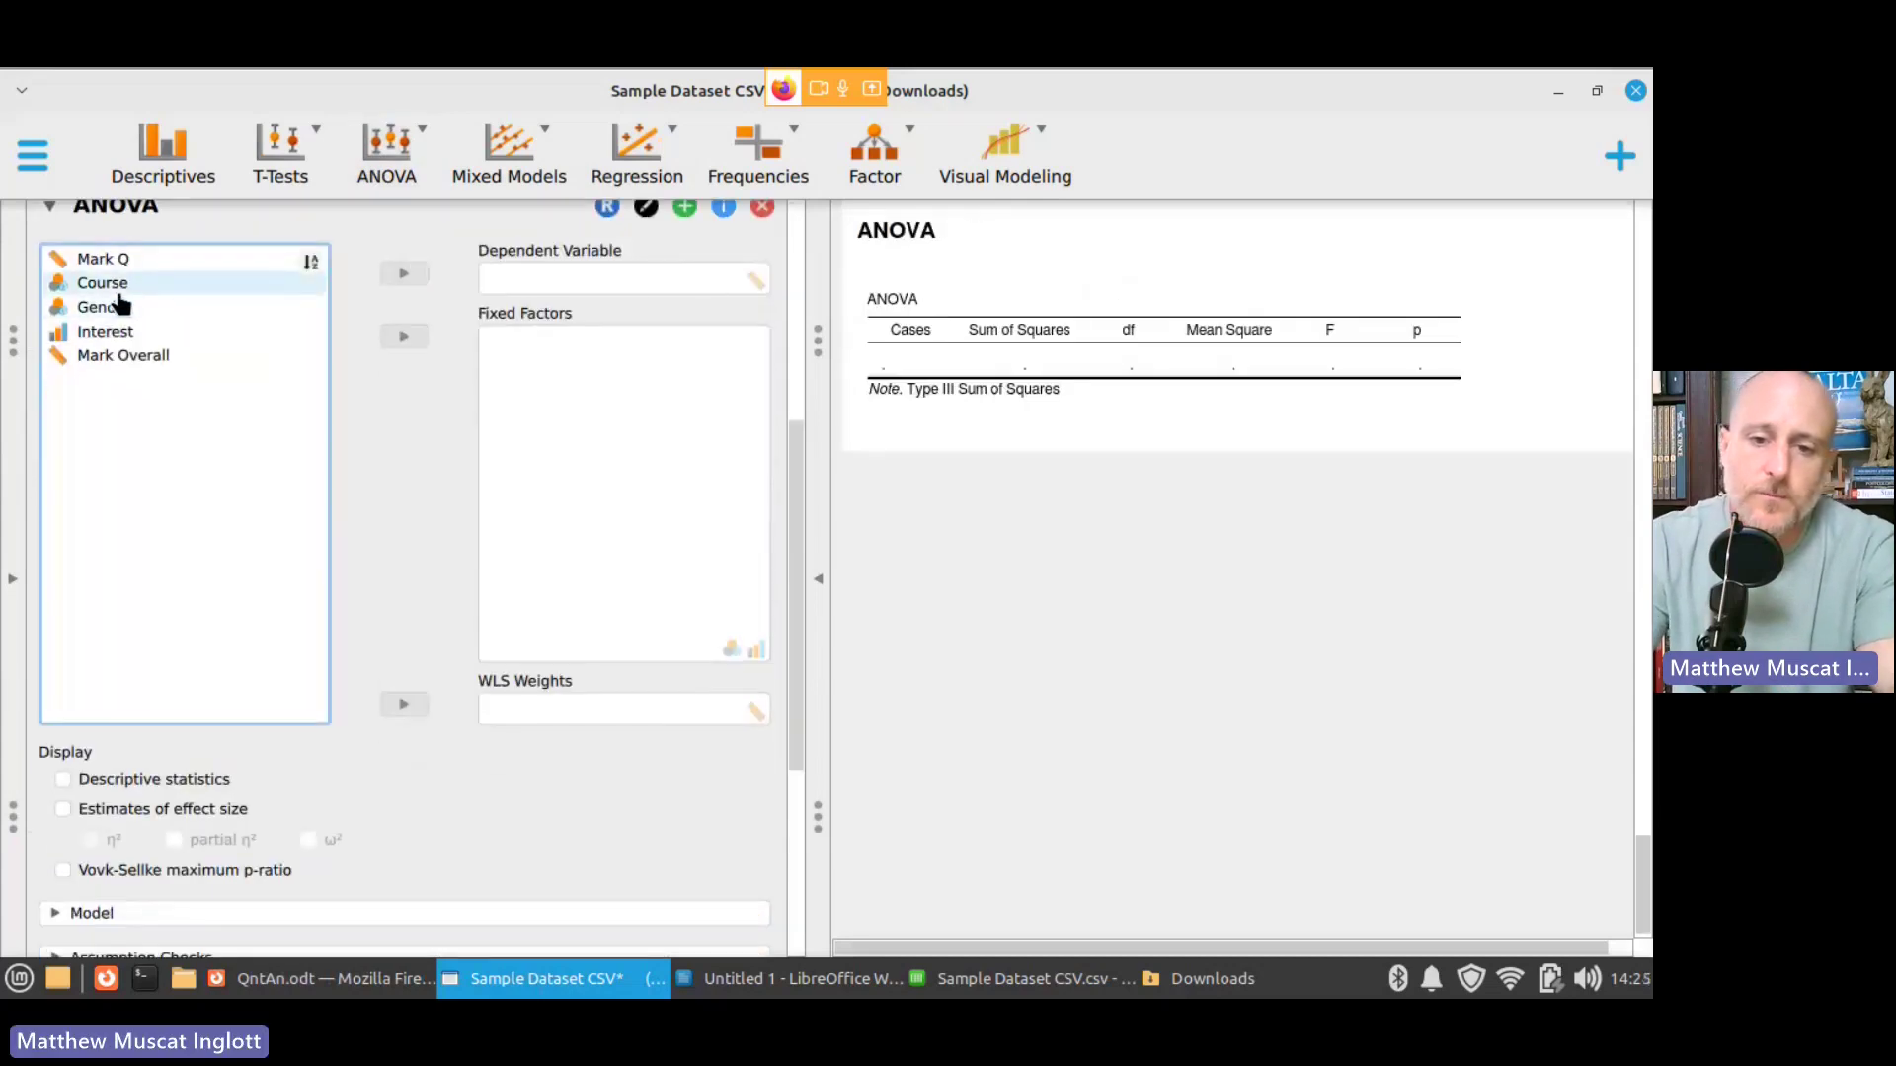
pyautogui.moveTo(109, 345); pyautogui.dragTo(606, 421)
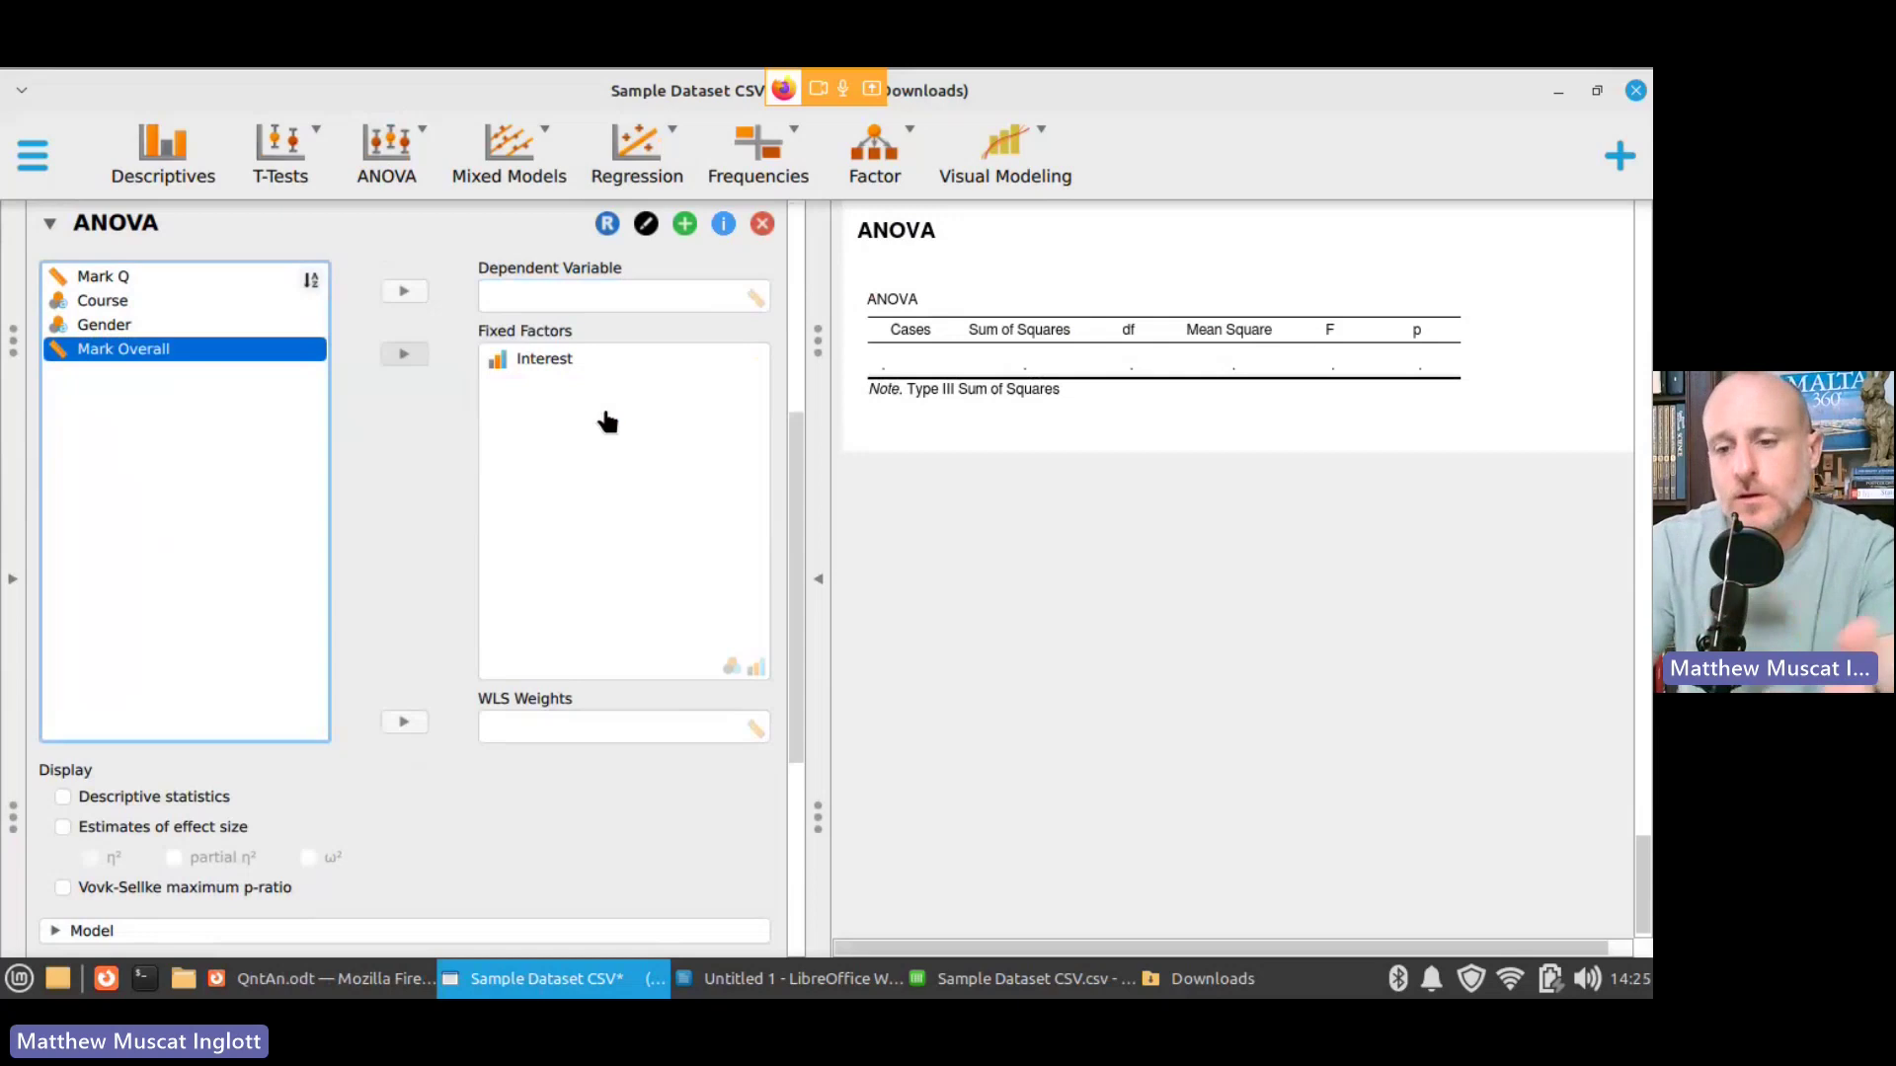
pyautogui.moveTo(103, 276); pyautogui.dragTo(626, 309)
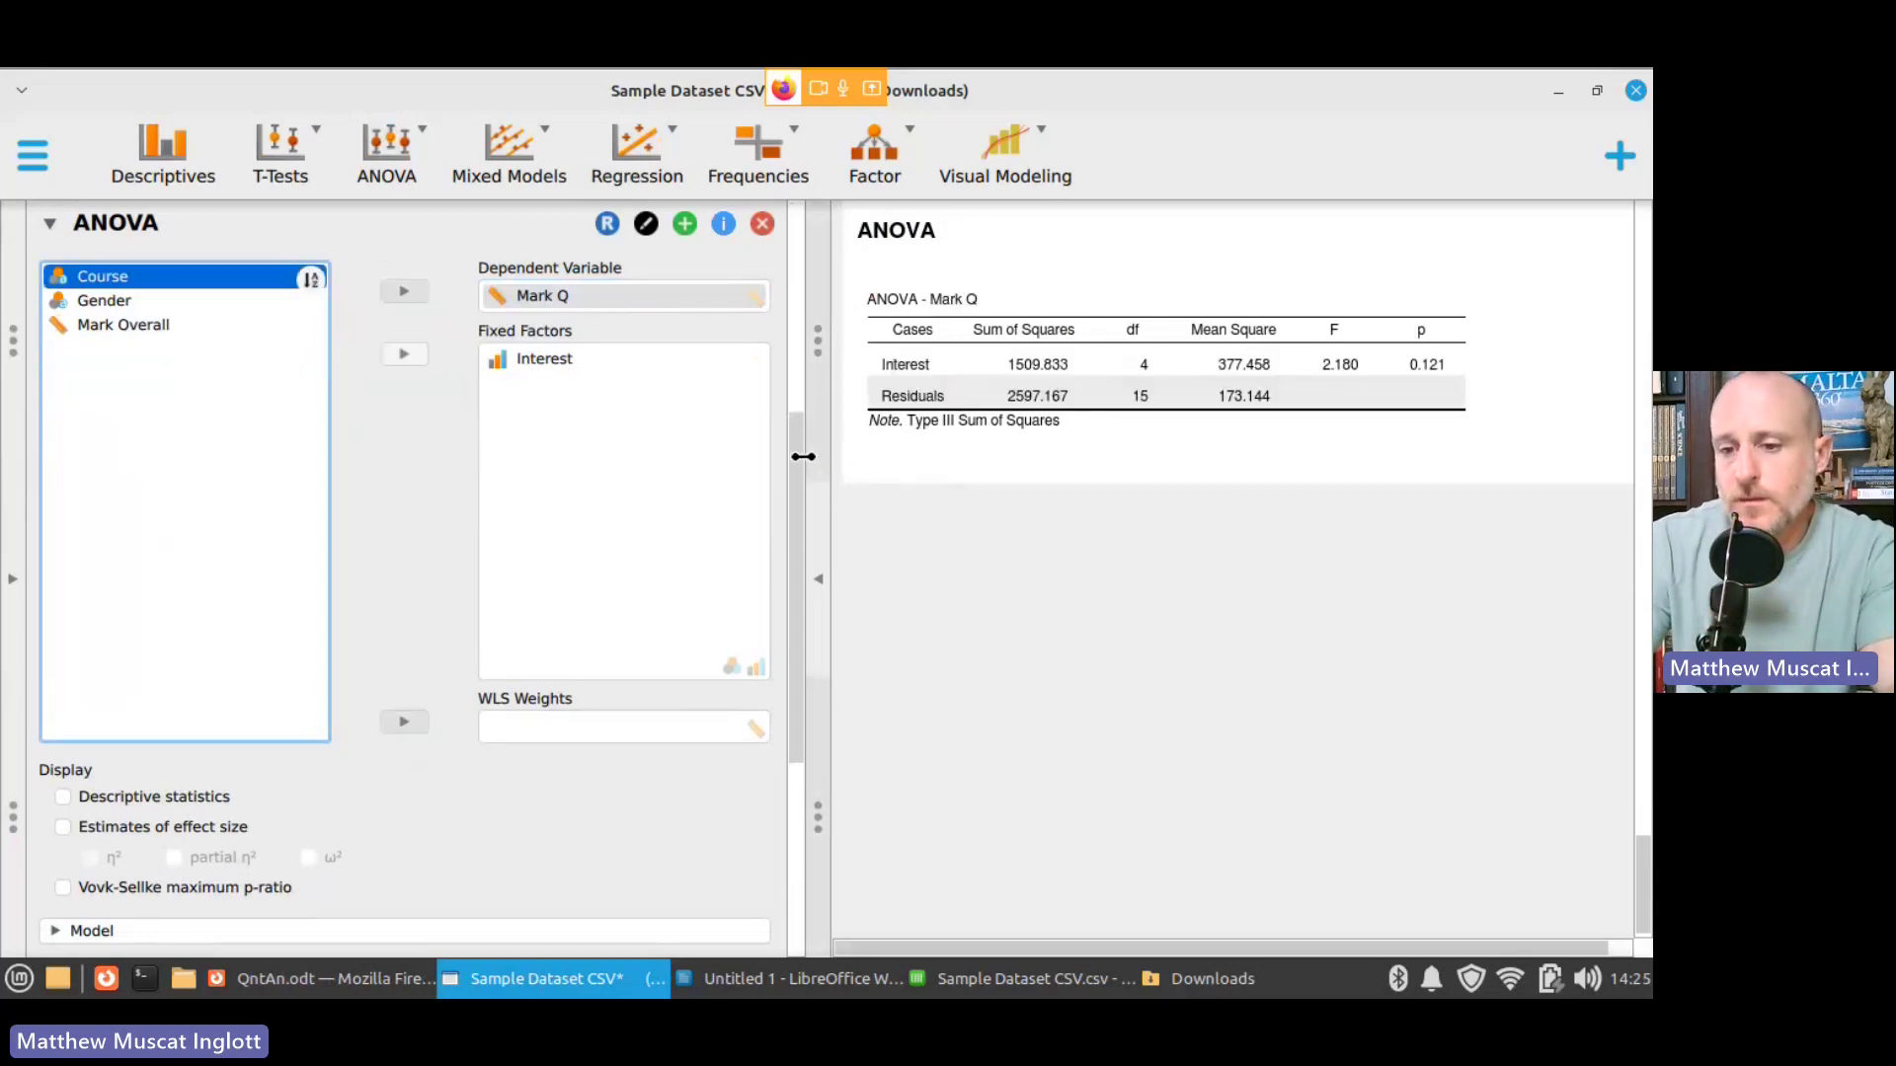
# Step: Add a nonparametric Kruskal-Wallis test for Interest to the new ANOVA
pyautogui.moveTo(805, 558); pyautogui.dragTo(825, 791)
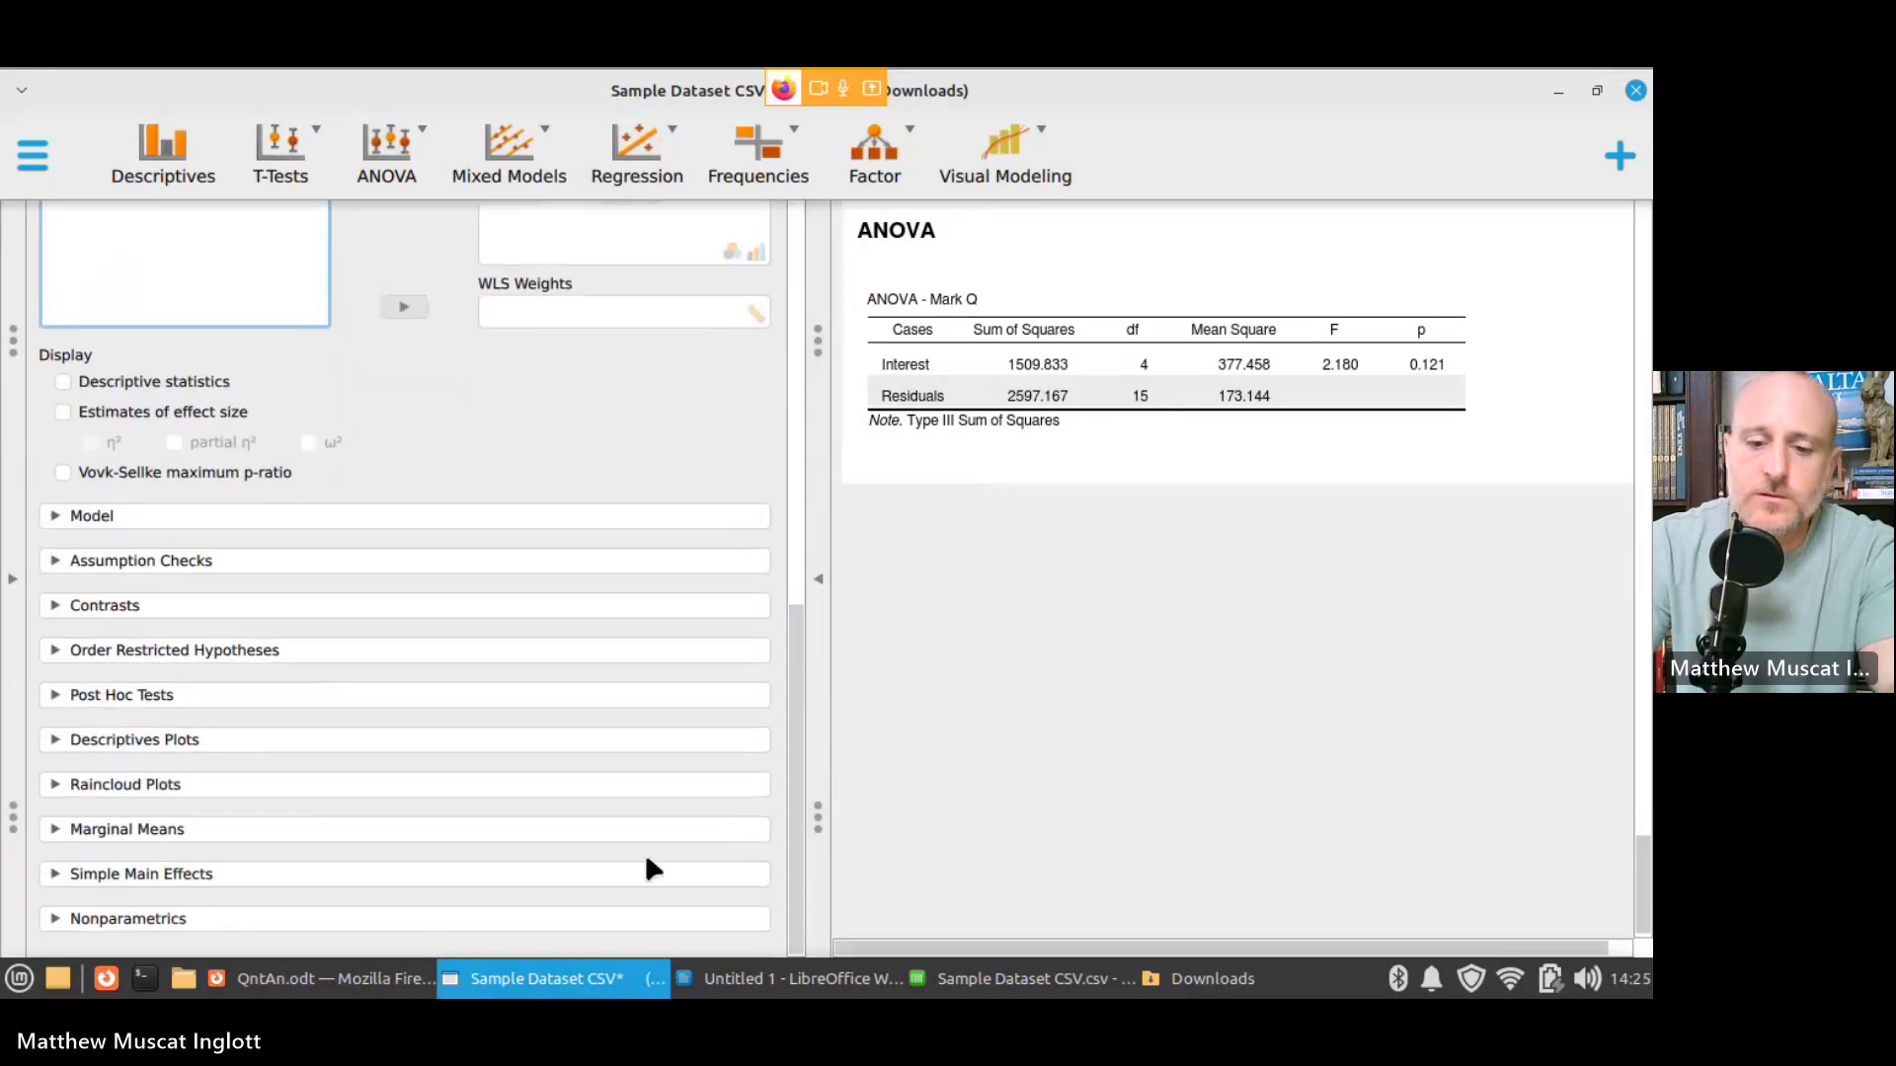
pyautogui.click(337, 933)
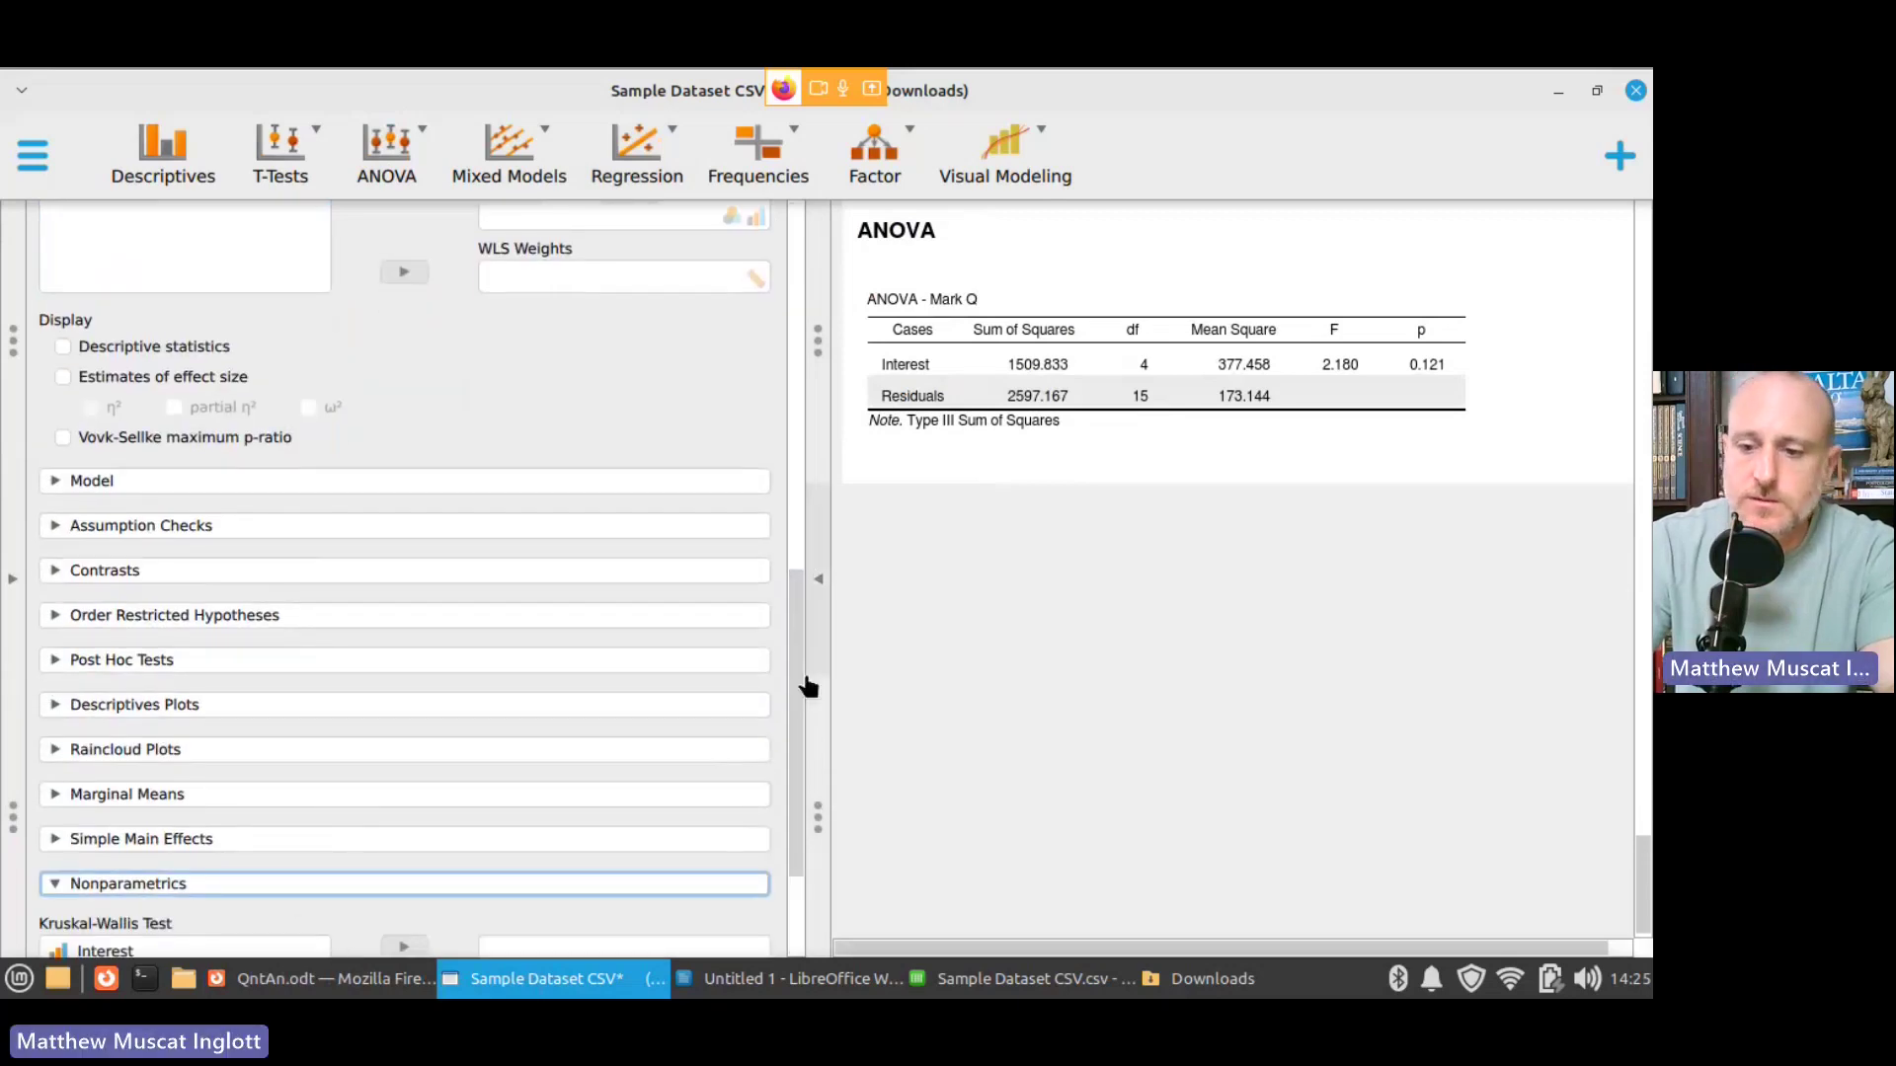
pyautogui.moveTo(788, 689); pyautogui.dragTo(817, 867)
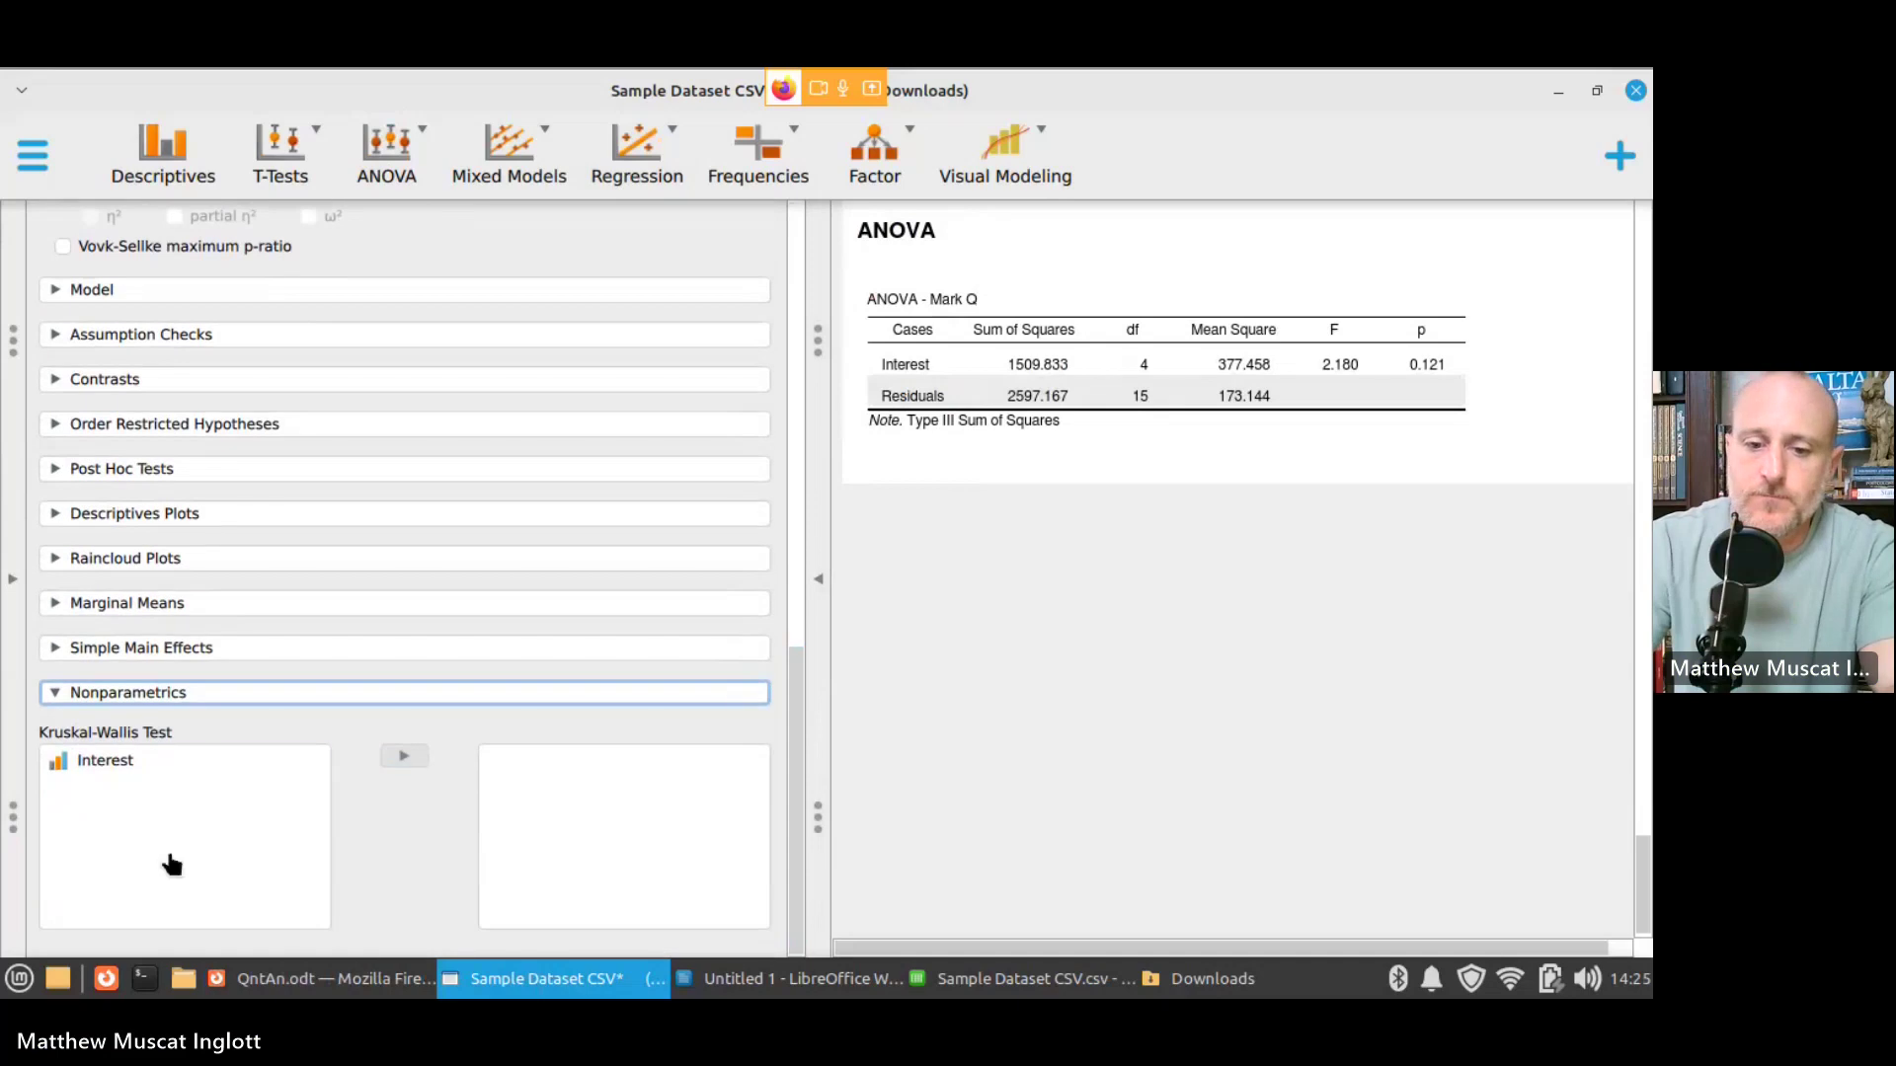
pyautogui.moveTo(101, 774); pyautogui.dragTo(563, 791)
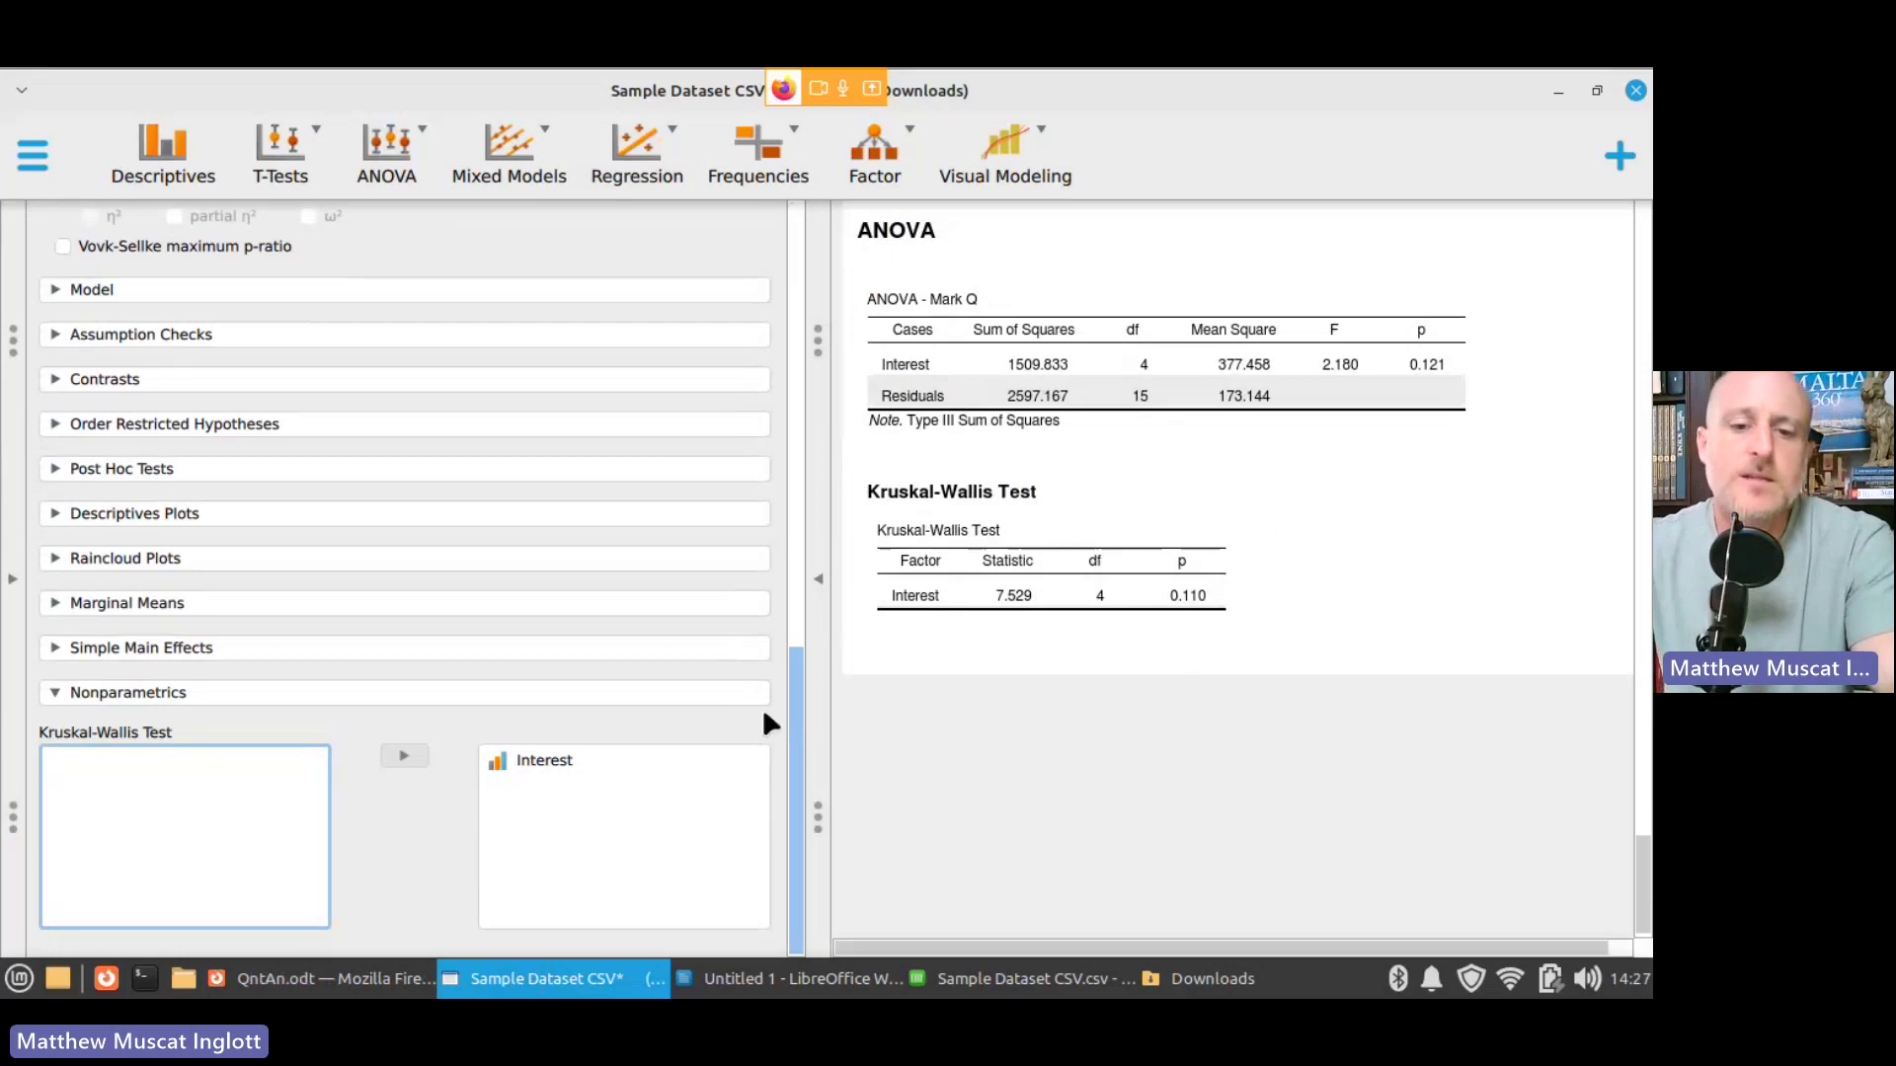
# Step: Add post hoc tests for Interest and include the Dunn comparisons
pyautogui.click(127, 472)
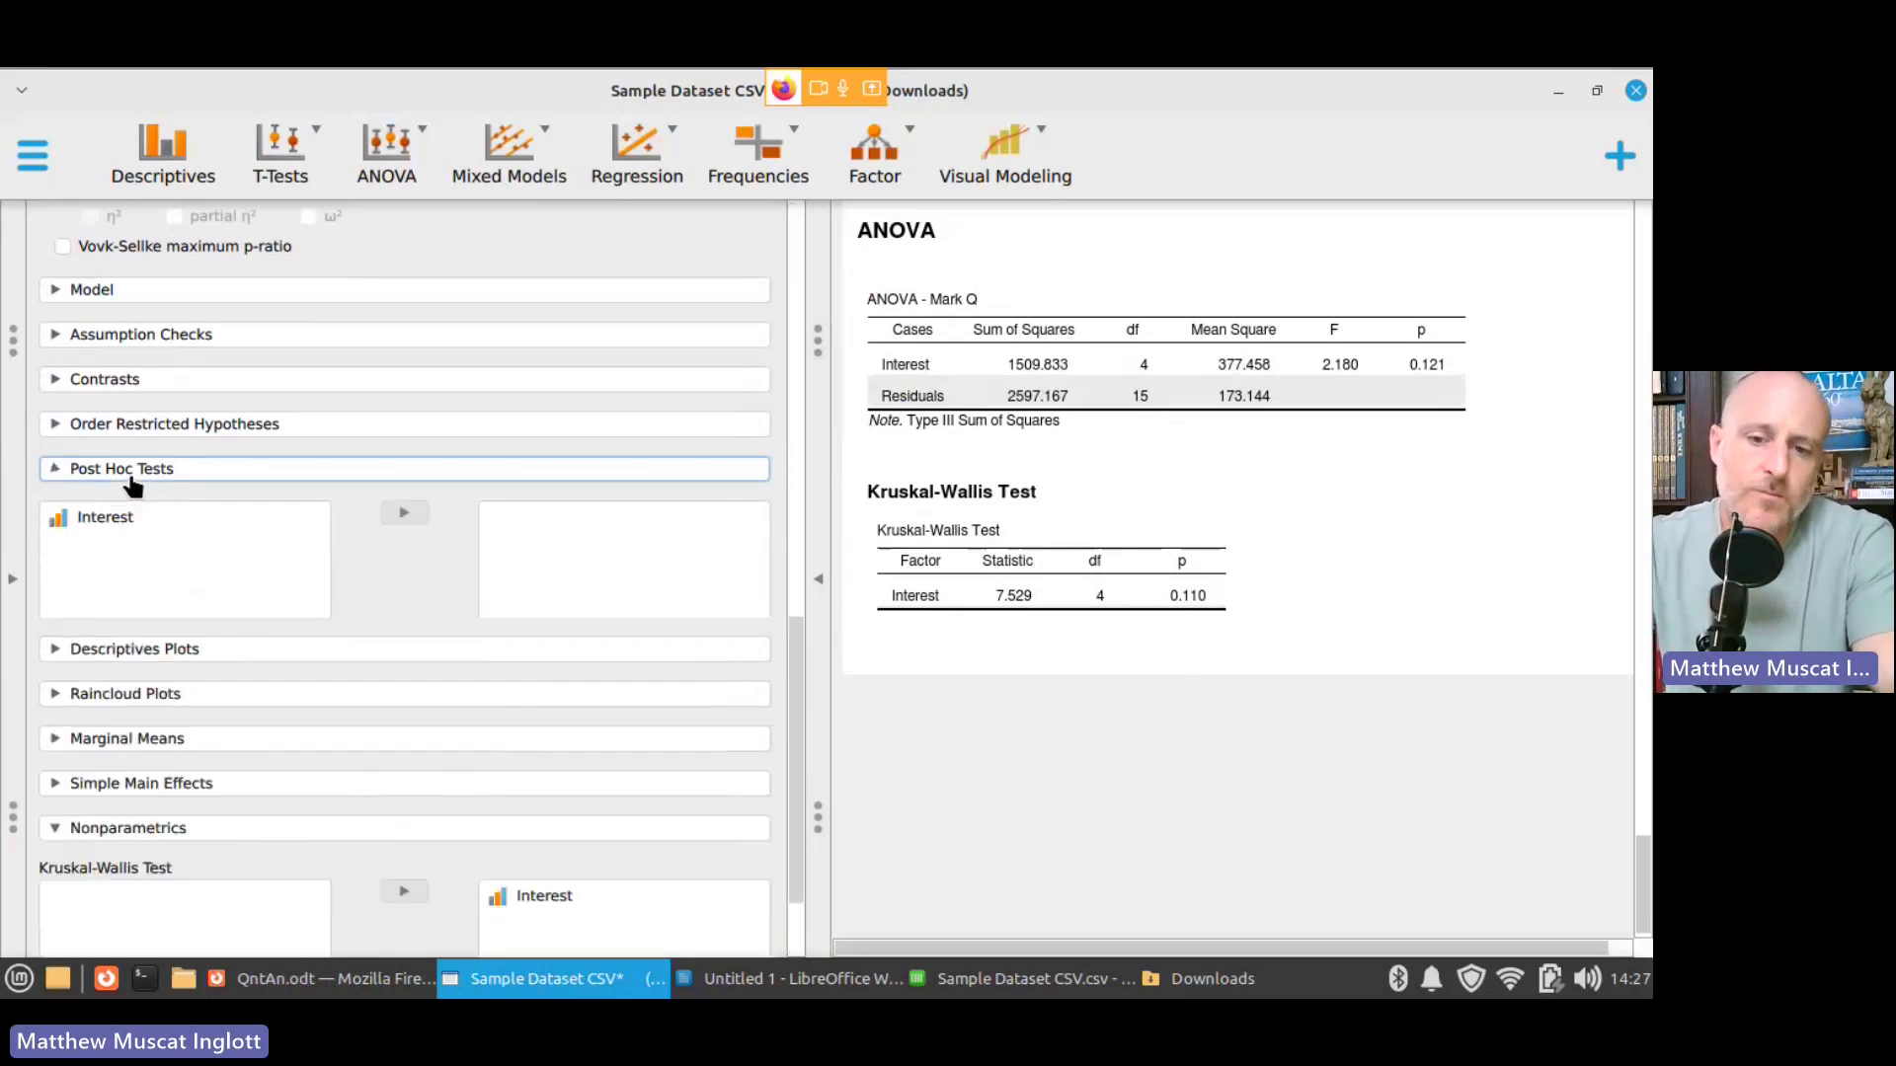
pyautogui.click(123, 521)
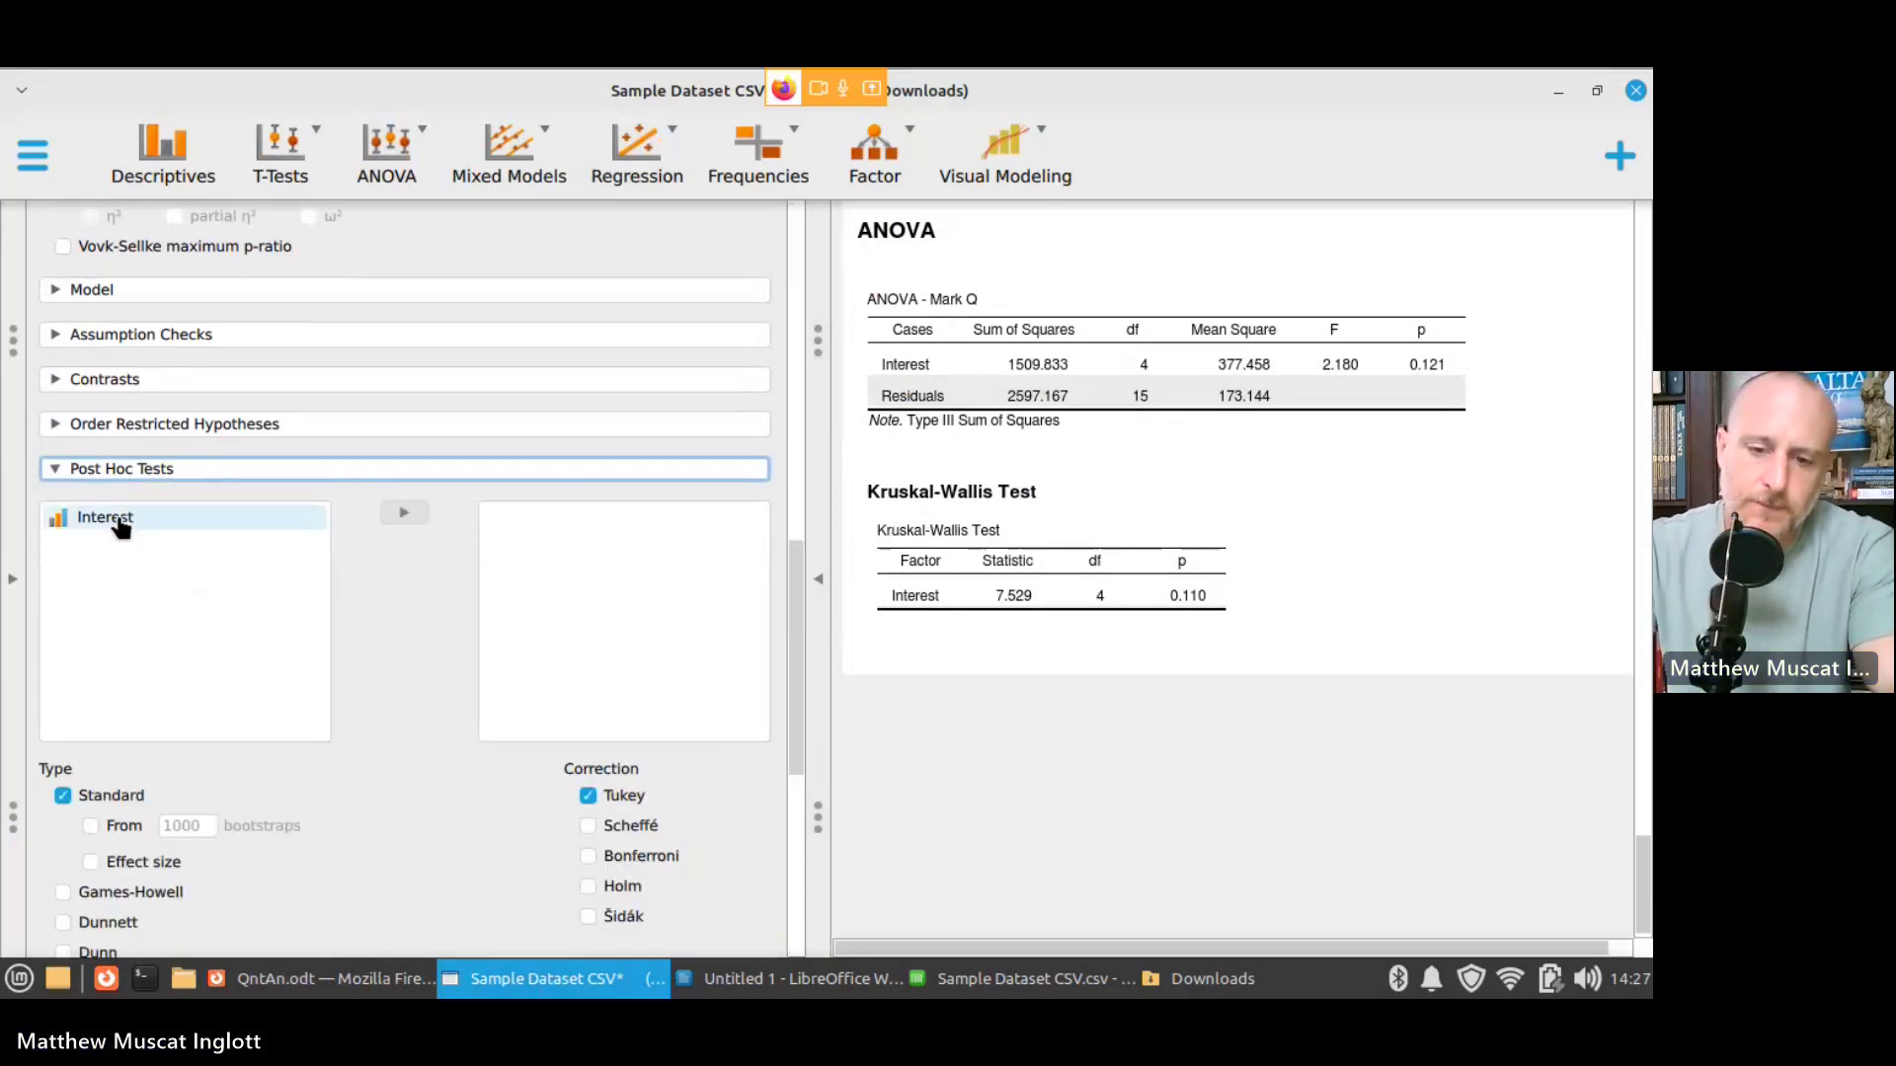
pyautogui.moveTo(119, 523); pyautogui.dragTo(656, 555)
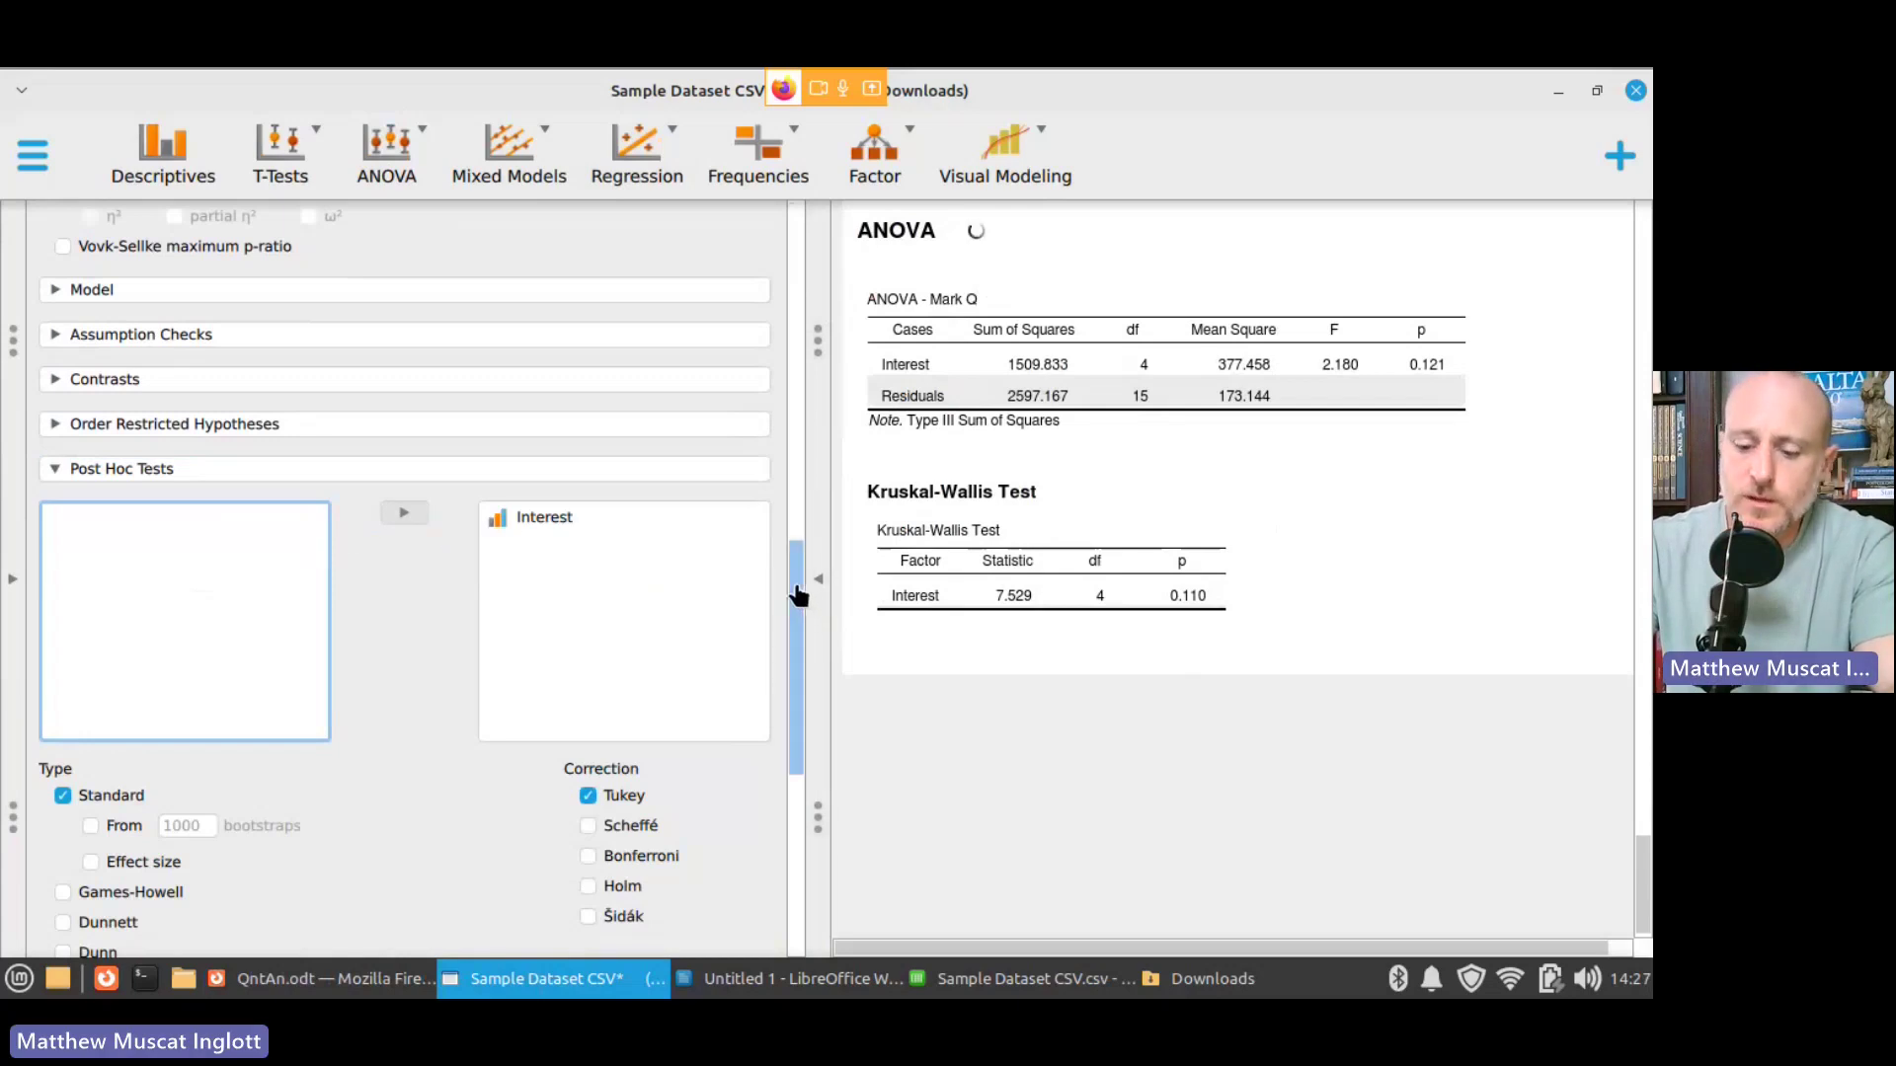
pyautogui.moveTo(798, 595); pyautogui.dragTo(800, 704)
pyautogui.click(95, 650)
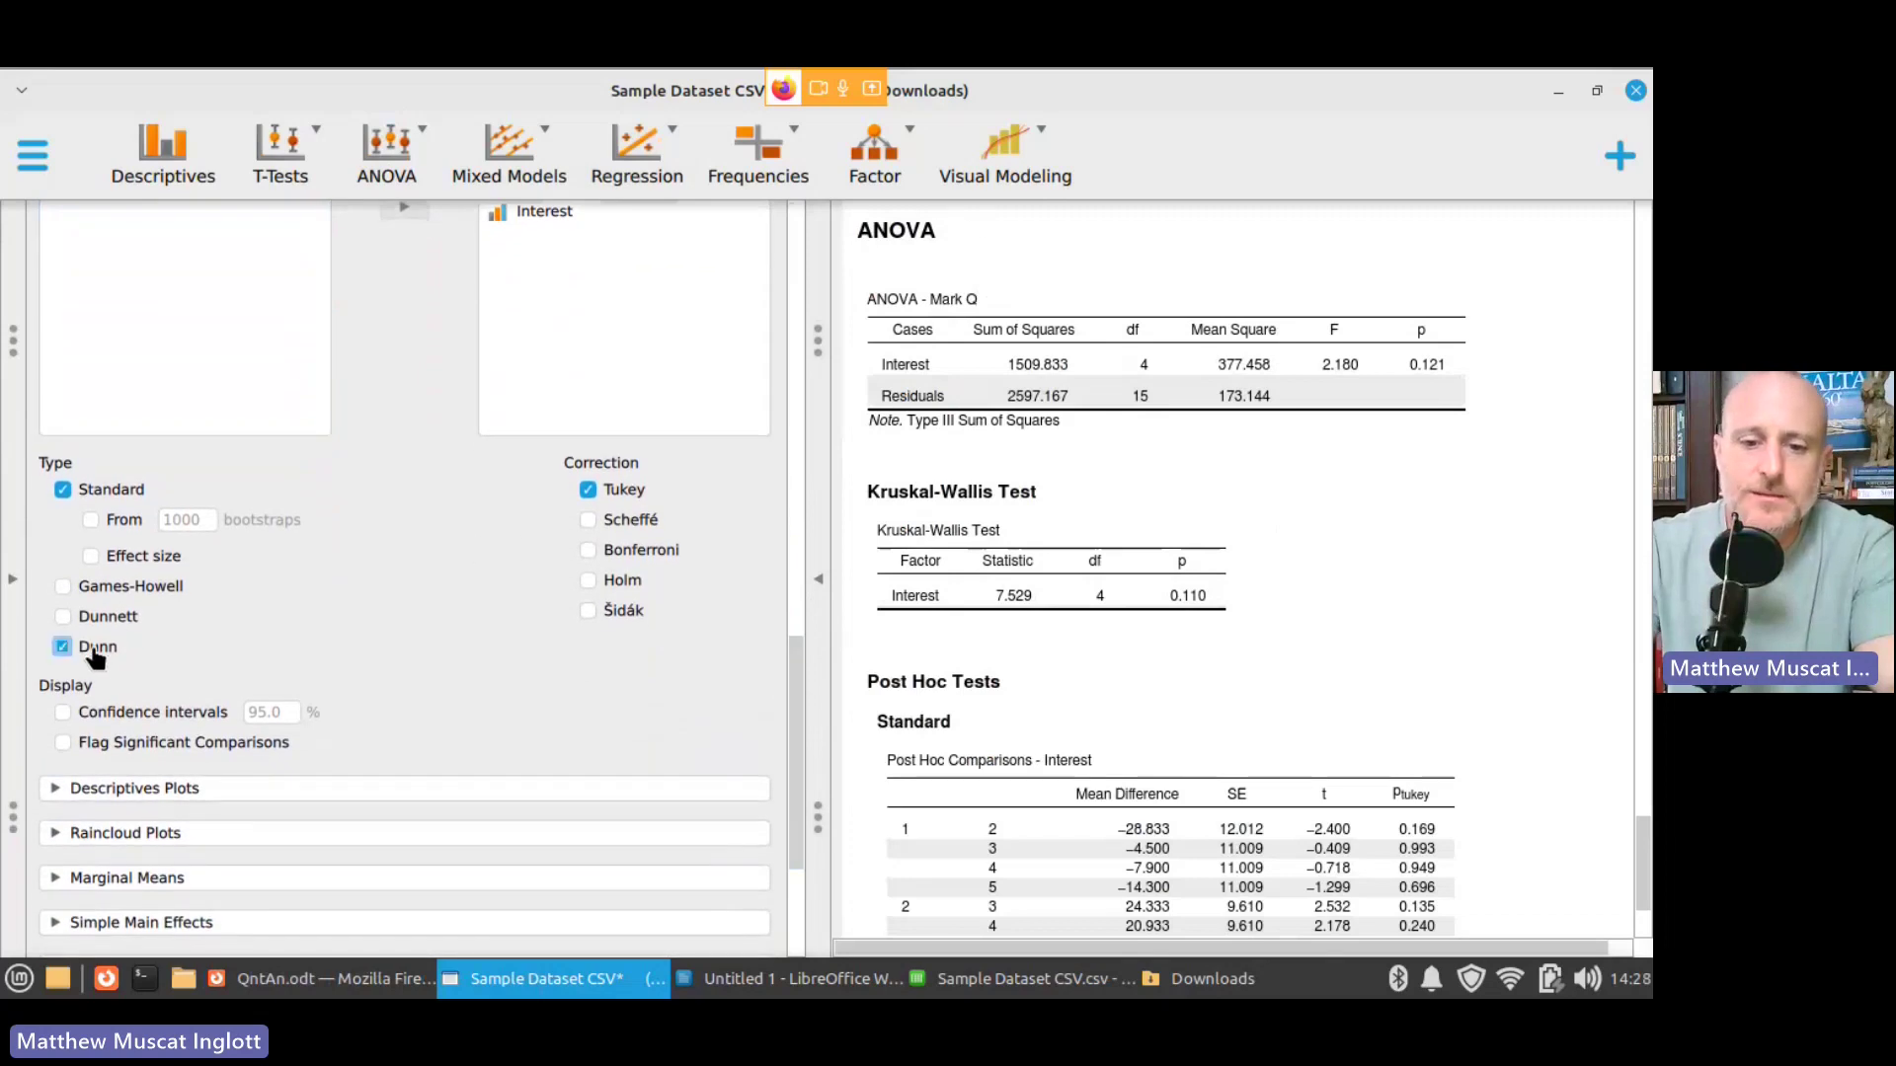
# Step: Examine the standard and Dunn post hoc comparison tables for Interest, and switch to the multivariate test table in Firefox
pyautogui.scroll(-5, 1027, 617)
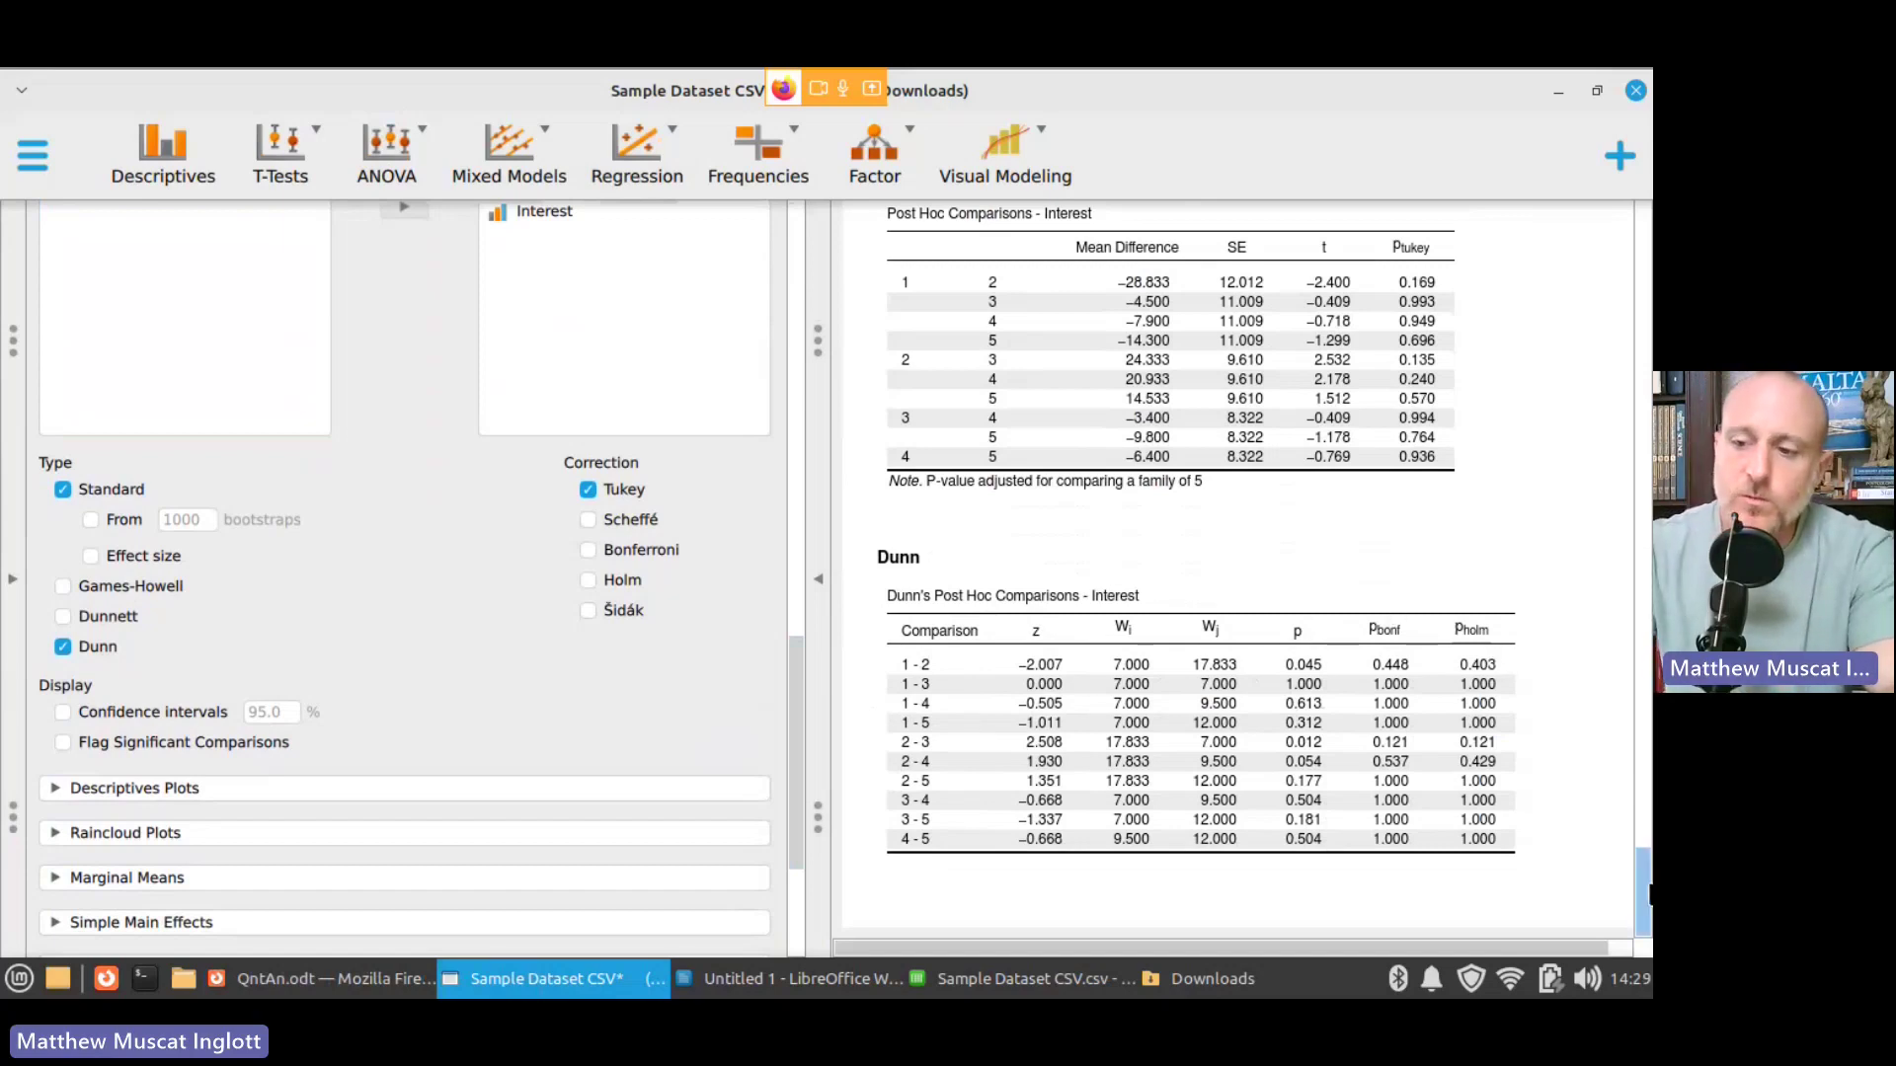
pyautogui.moveTo(1647, 894)
pyautogui.mouseDown()
pyautogui.moveTo(1646, 724)
pyautogui.moveTo(1646, 861)
pyautogui.mouseUp()
pyautogui.hotkey('alt', 'Tab')
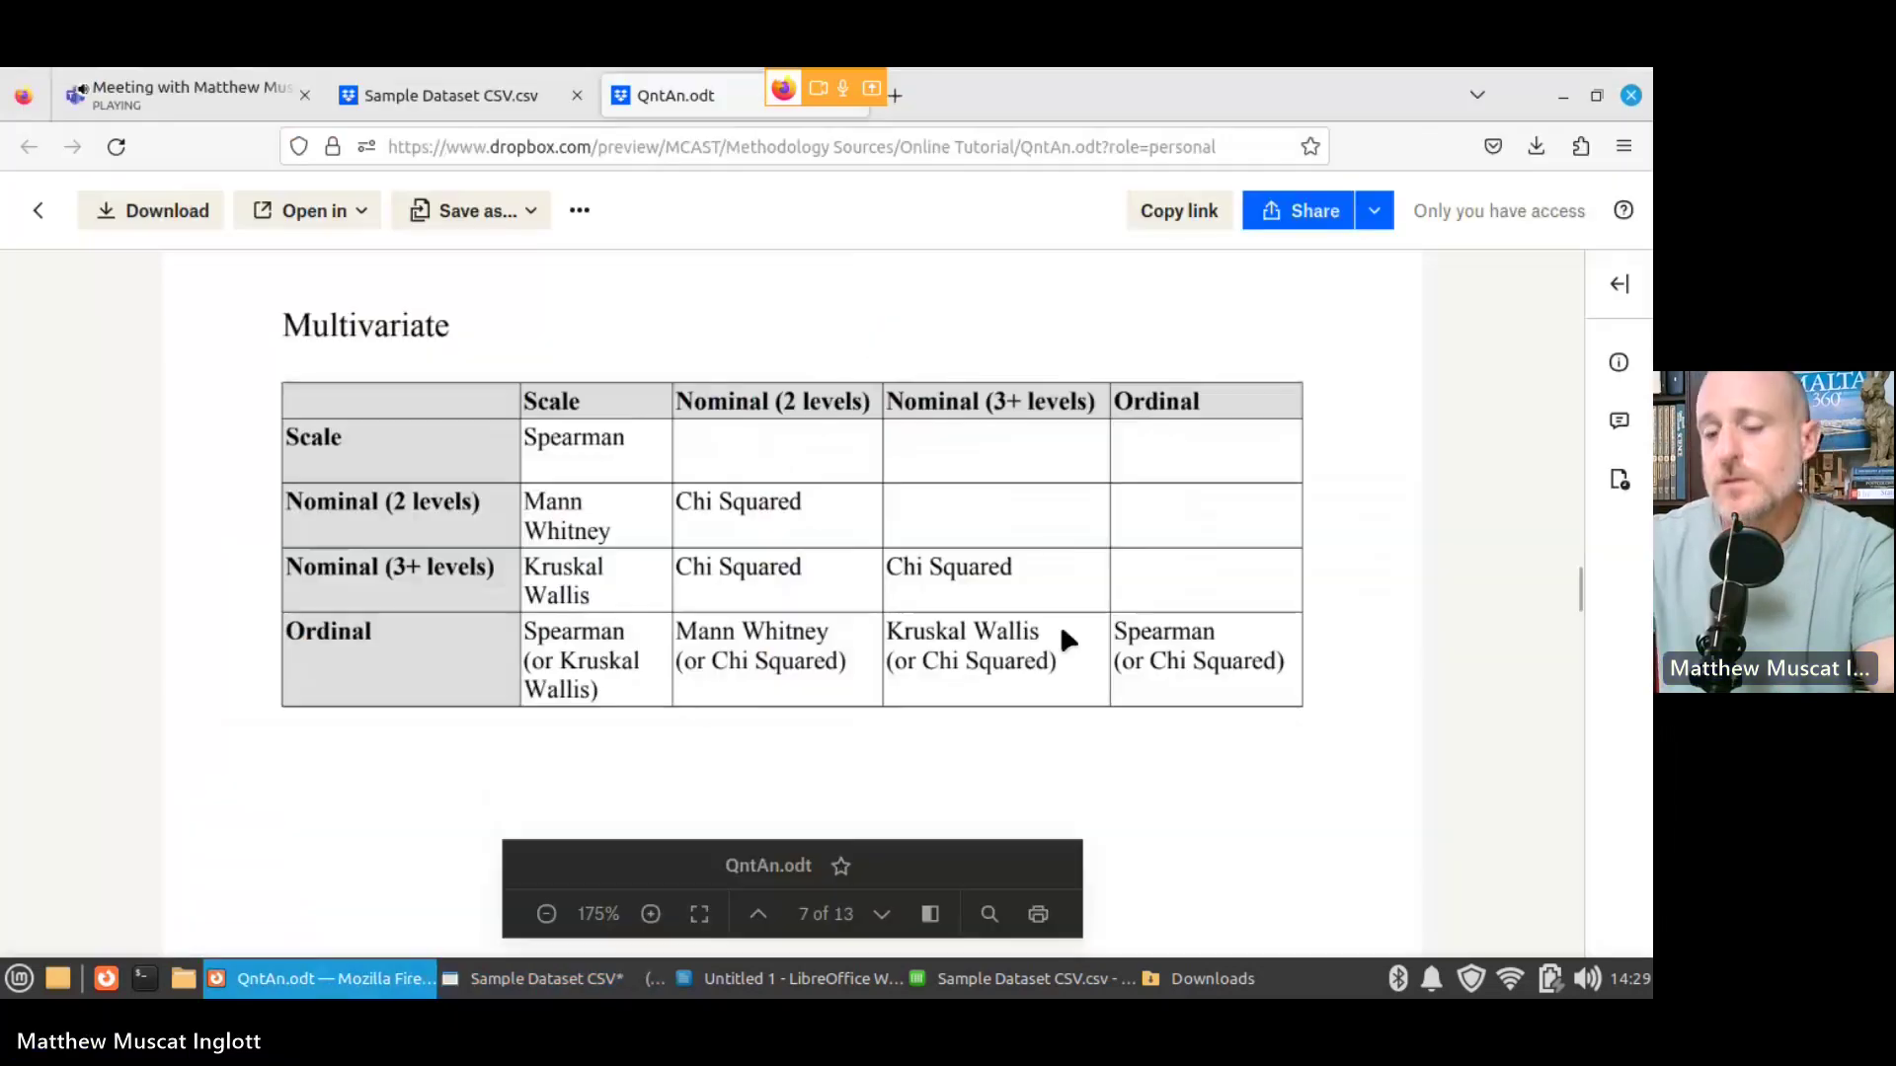